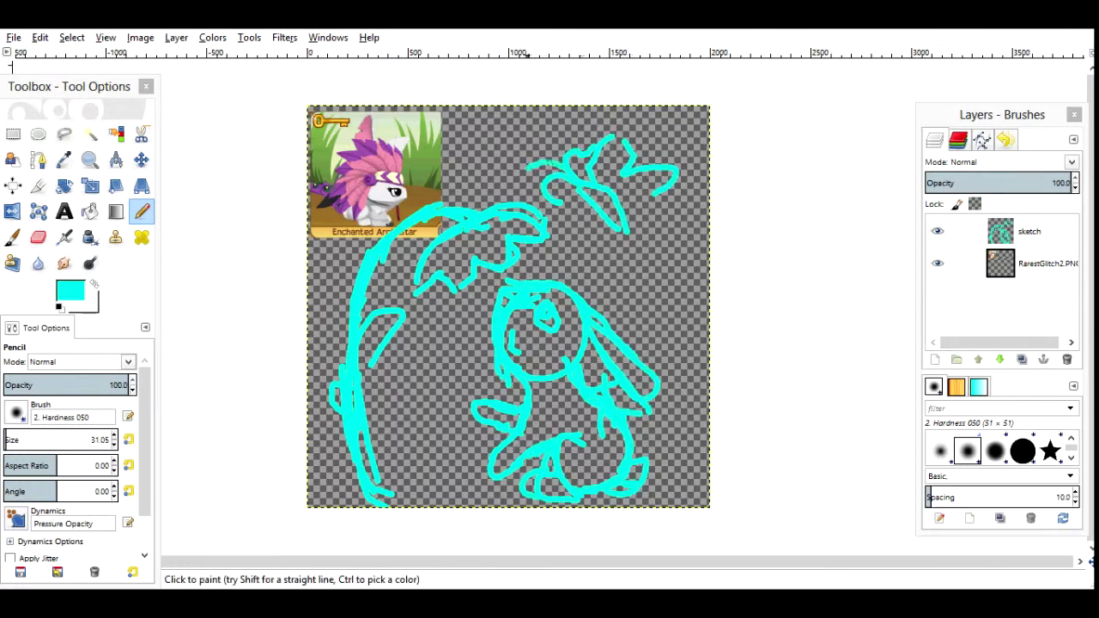
- Add a new layer named "body" above the sketch layer
key("shift+ctrl+n")
type("body")
key("Return")
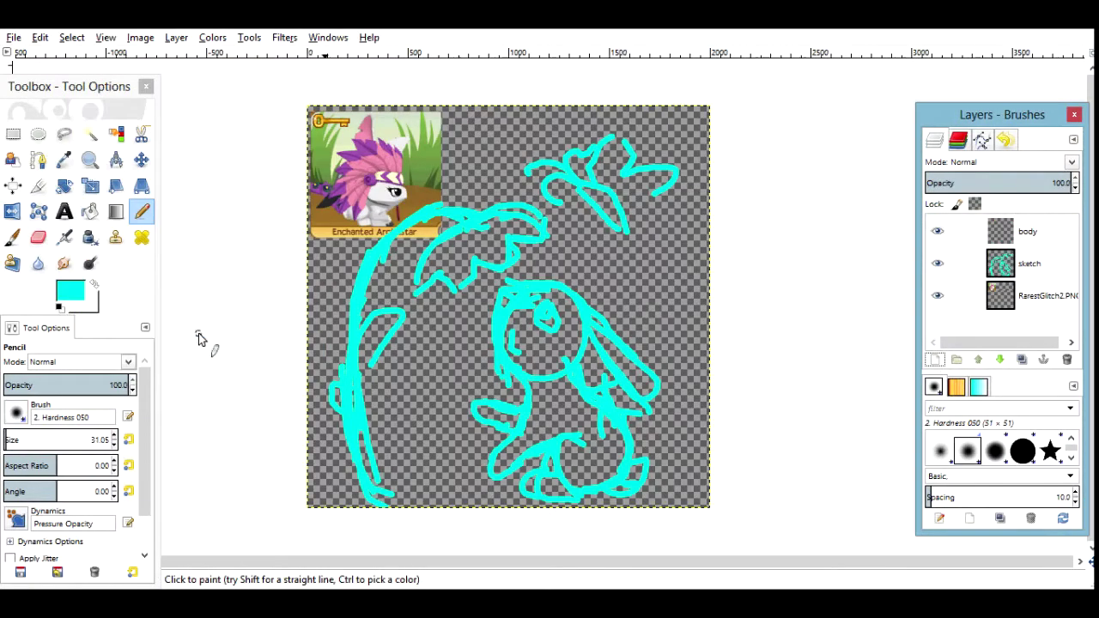
scroll(116, 447, "down", 2)
scroll(118, 455, "down", 10)
left_click_drag(34, 327, 77, 409)
- Start saving the drawing as an XCF file and browse to the Pictures folder
left_click(14, 37)
left_click(98, 180)
left_click(97, 180)
key("Return")
double_click(154, 153)
double_click(159, 169)
left_click(255, 78)
left_click(85, 267)
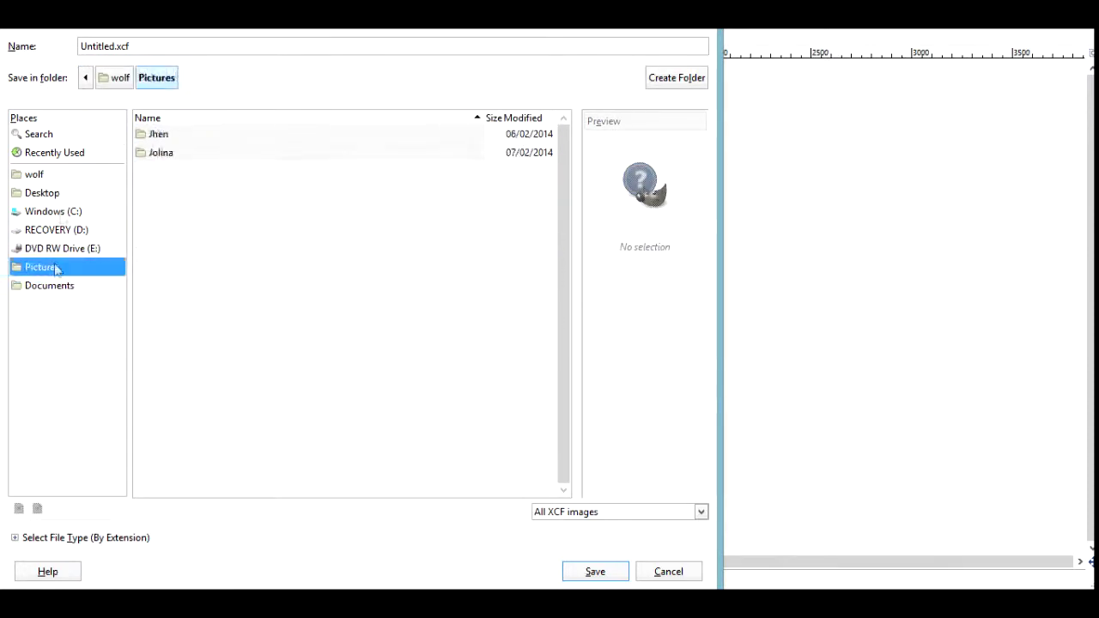
- Browse the home folder, Desktop and DVD drive for the folder that holds the artwork
left_click(34, 174)
left_click(85, 194)
left_click(81, 155)
double_click(164, 263)
left_click(162, 77)
left_click(83, 78)
left_click(62, 248)
left_click(455, 371)
left_click(42, 192)
left_click(91, 154)
left_click(171, 282)
left_click(320, 77)
- Save the drawing as Untitled.xcf in the Art > Gimp > AJ folder under Pictures
left_click(43, 267)
double_click(160, 152)
double_click(163, 134)
double_click(159, 134)
double_click(172, 171)
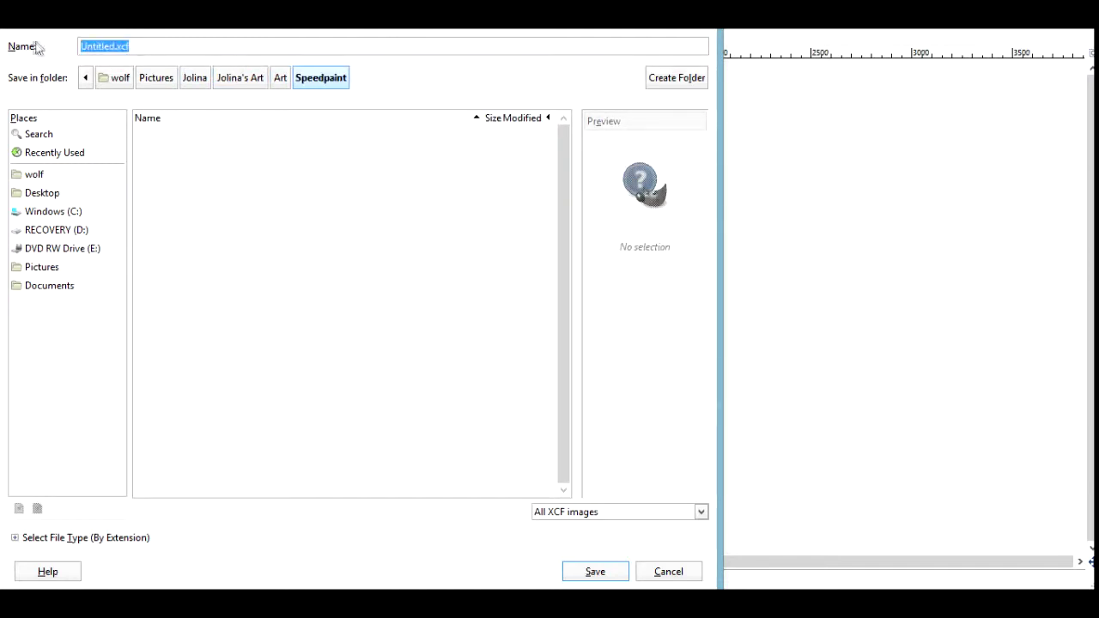
right_click(89, 48)
left_click(340, 64)
left_click(280, 77)
double_click(160, 152)
double_click(160, 134)
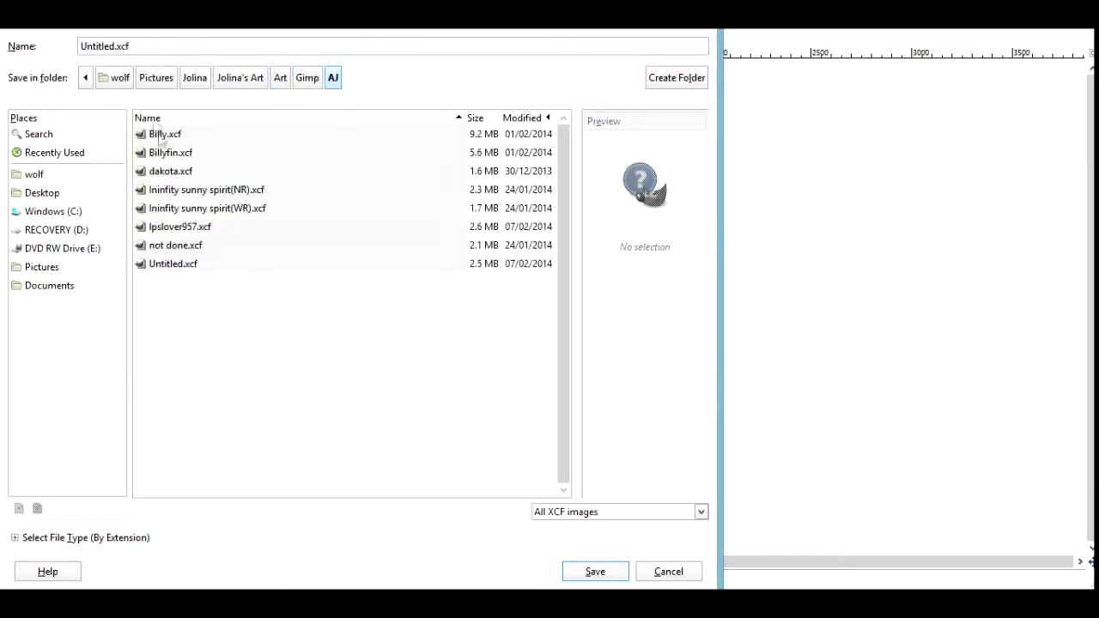
key("Return")
- Switch back to GIMP and reopen the saved rabbit drawing
key("super+d")
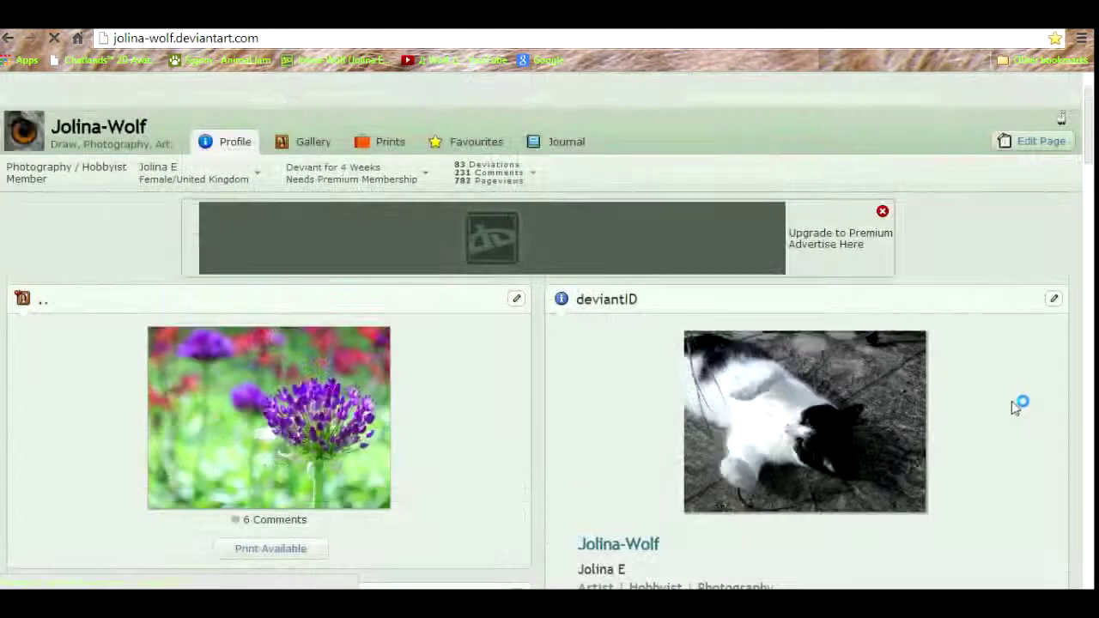
scroll(550, 343, "down", 10)
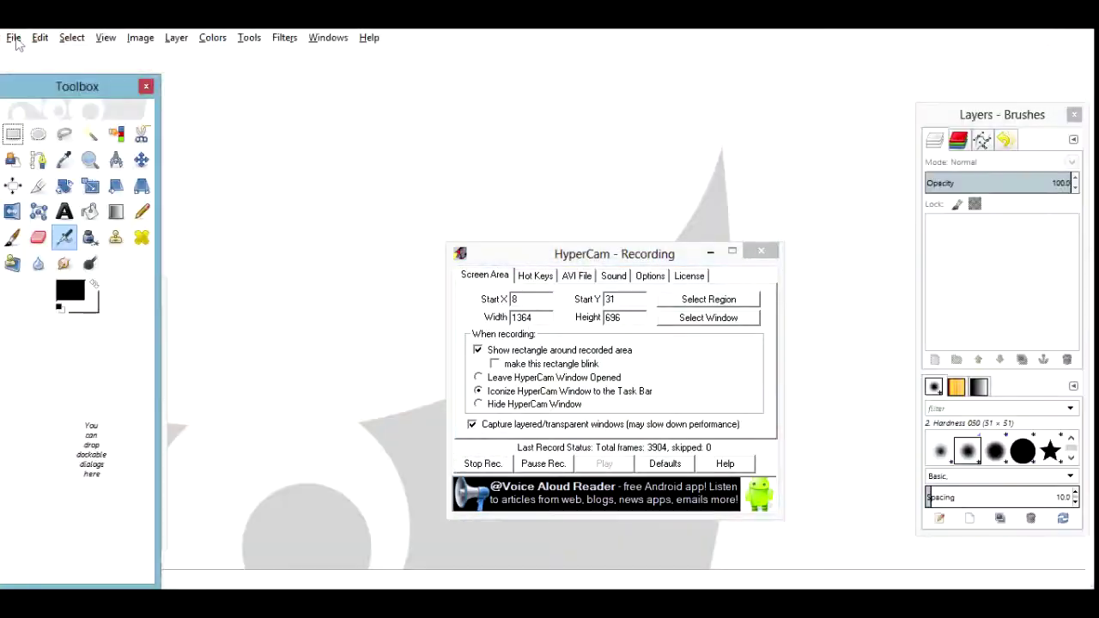
left_click(14, 37)
left_click(34, 89)
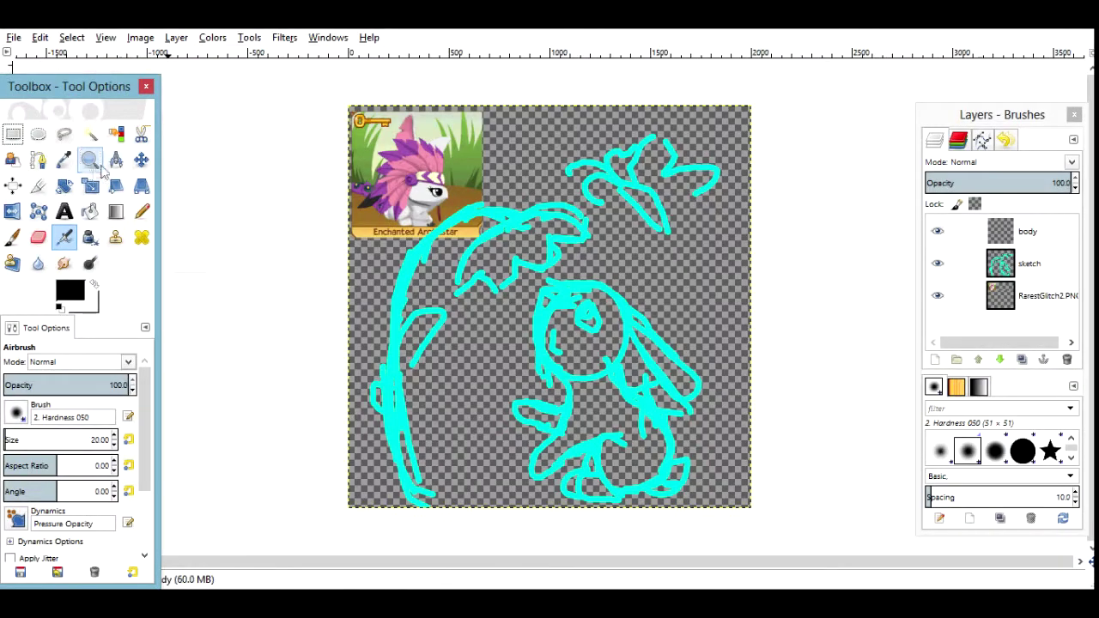
- Trace the rabbit's head, chest and front leg in black with the Pencil at size 10, undoing unsatisfactory strokes
key("z")
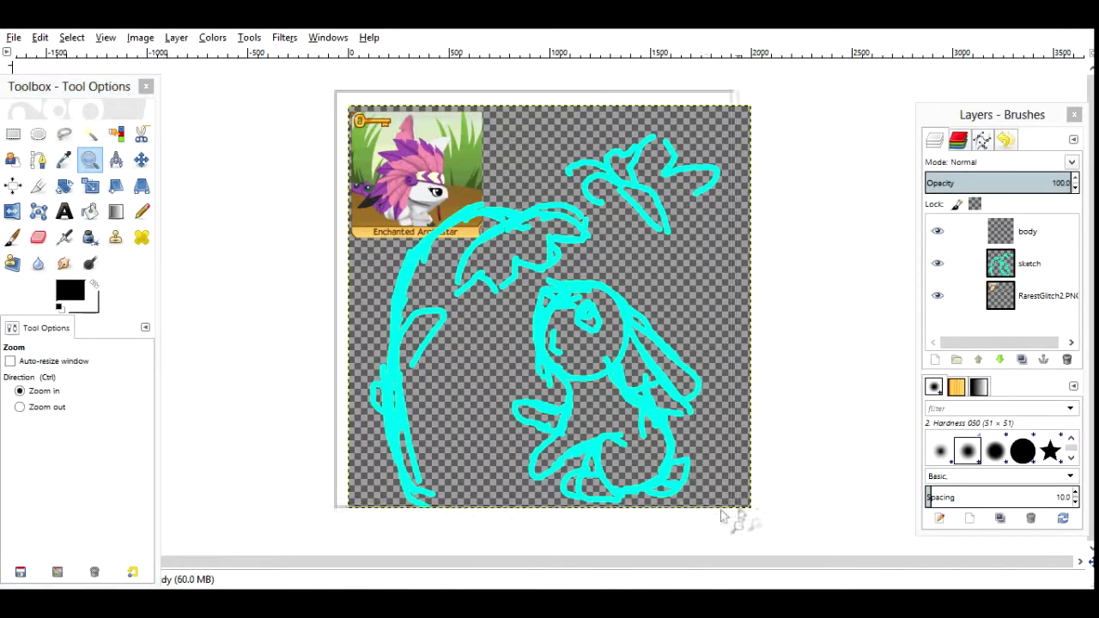
left_click(765, 518)
key("n")
key("z")
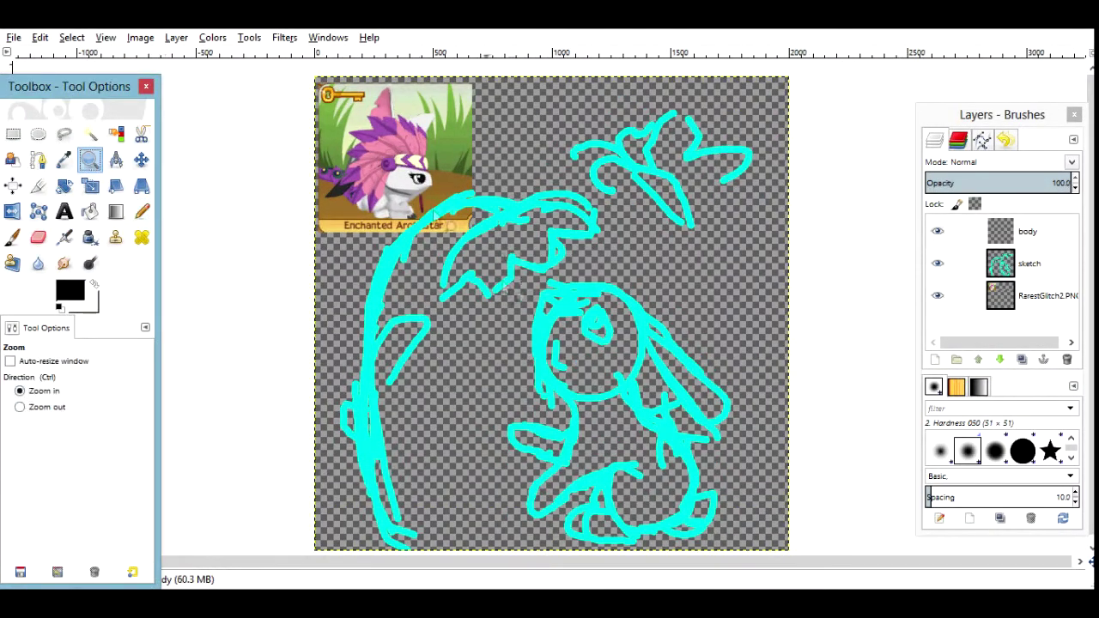
left_click(756, 532)
key("n")
mouse_move(581, 186)
left_mouse_down()
mouse_move(534, 129)
mouse_move(417, 120)
left_mouse_up()
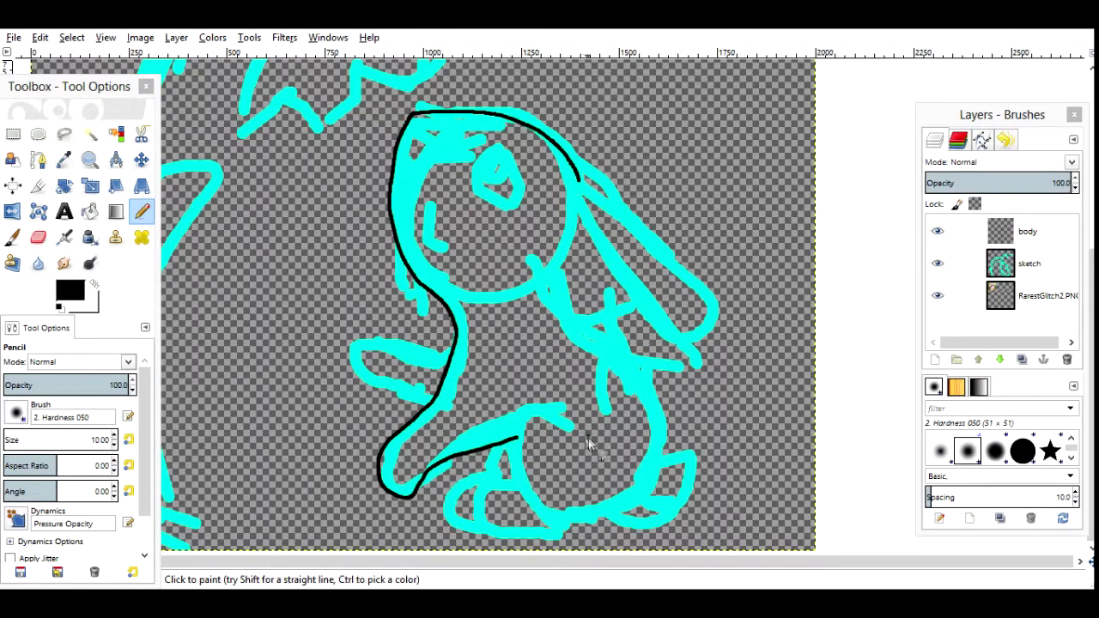
key("ctrl+z")
key("ctrl+z")
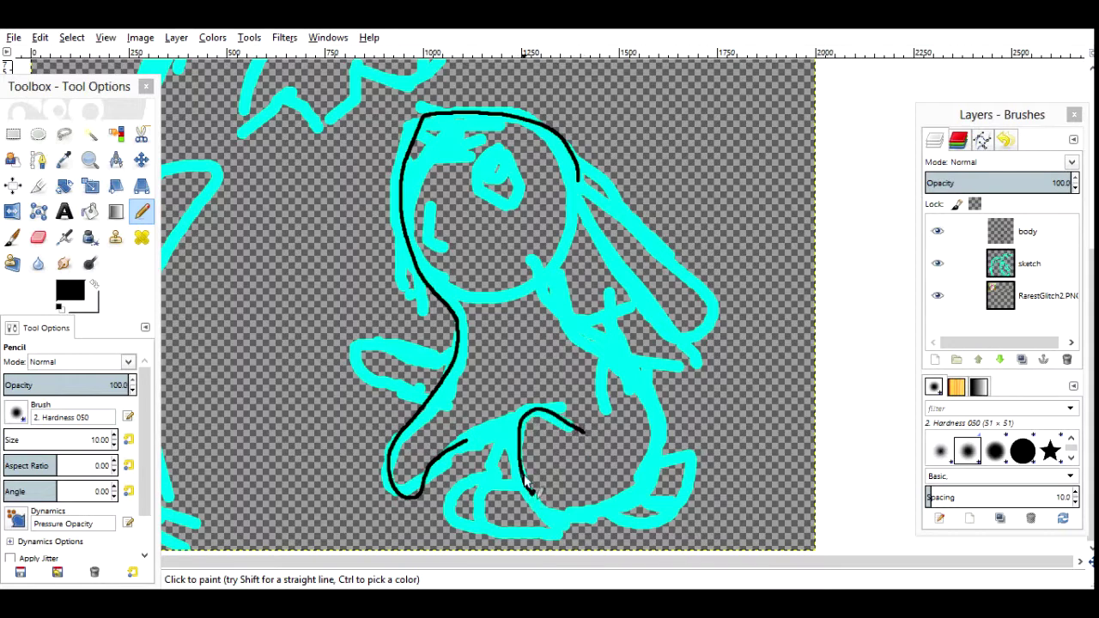
- Trace the rabbit's arm, hind leg, back, ears, eye and eyelashes over the sketch in black
key("ctrl+z")
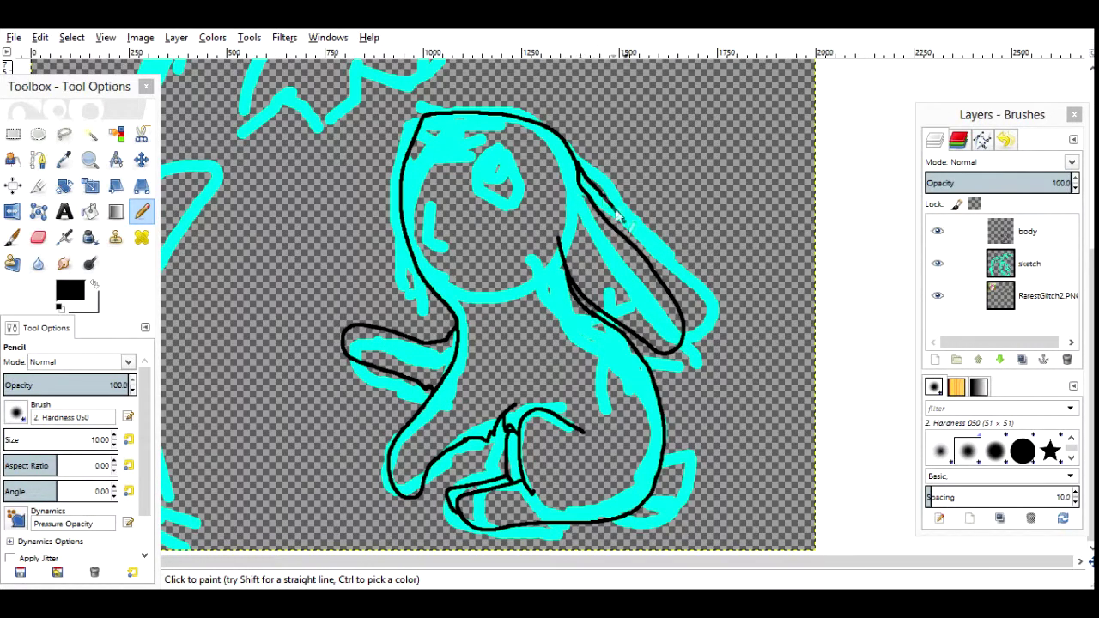
mouse_move(506, 211)
left_mouse_down()
mouse_move(536, 194)
mouse_move(496, 155)
left_mouse_up()
key("ctrl+z")
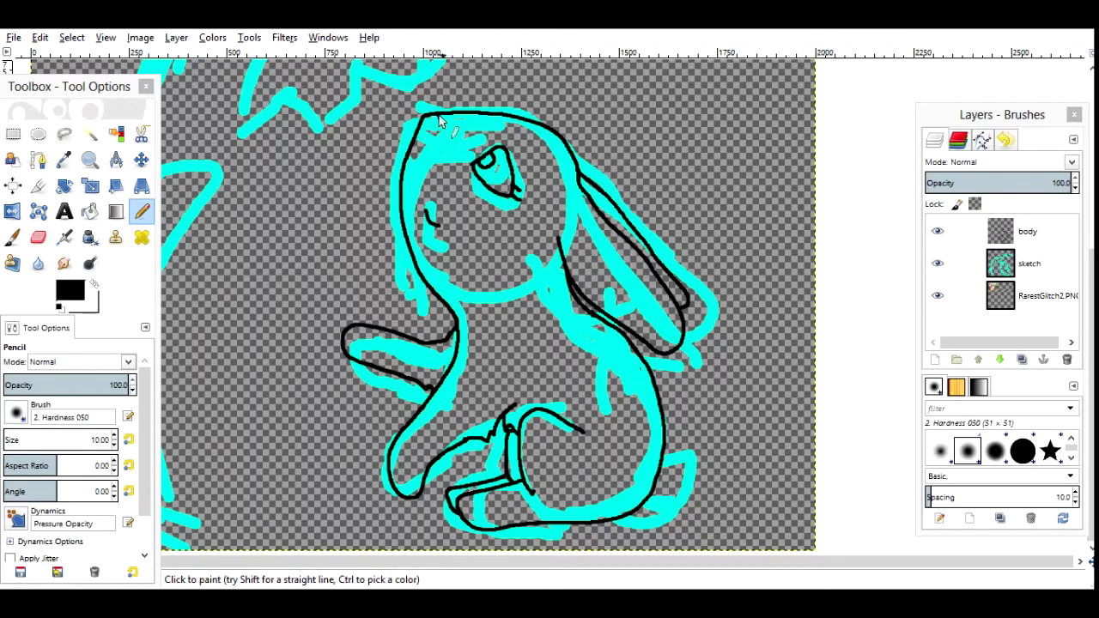
- Fill the outlined rabbit's body, limbs and ears with white using Bucket Fill
key("z")
left_click(242, 345, "ctrl")
key("shift+b")
key("x")
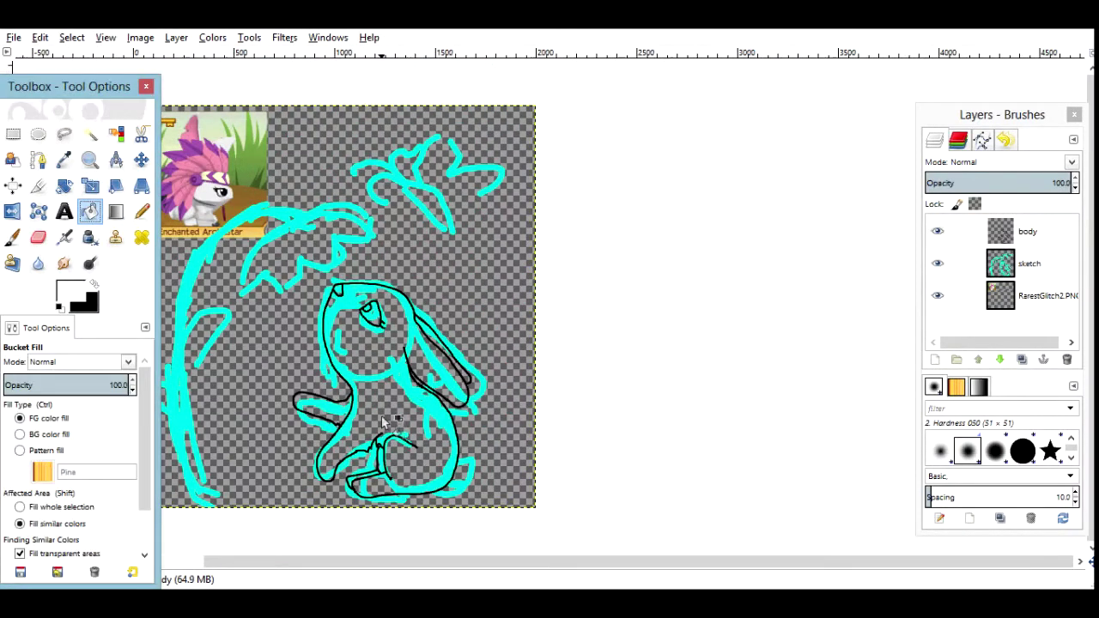
left_click(375, 480)
- Add a new layer named "colour" above the body layer in Multiply mode
left_click(935, 359)
type("colour")
key("Return")
- Shade the rabbit's head and body softly in light grey with the Paintbrush at size 136.20 and opacity 13.5
left_click(12, 237)
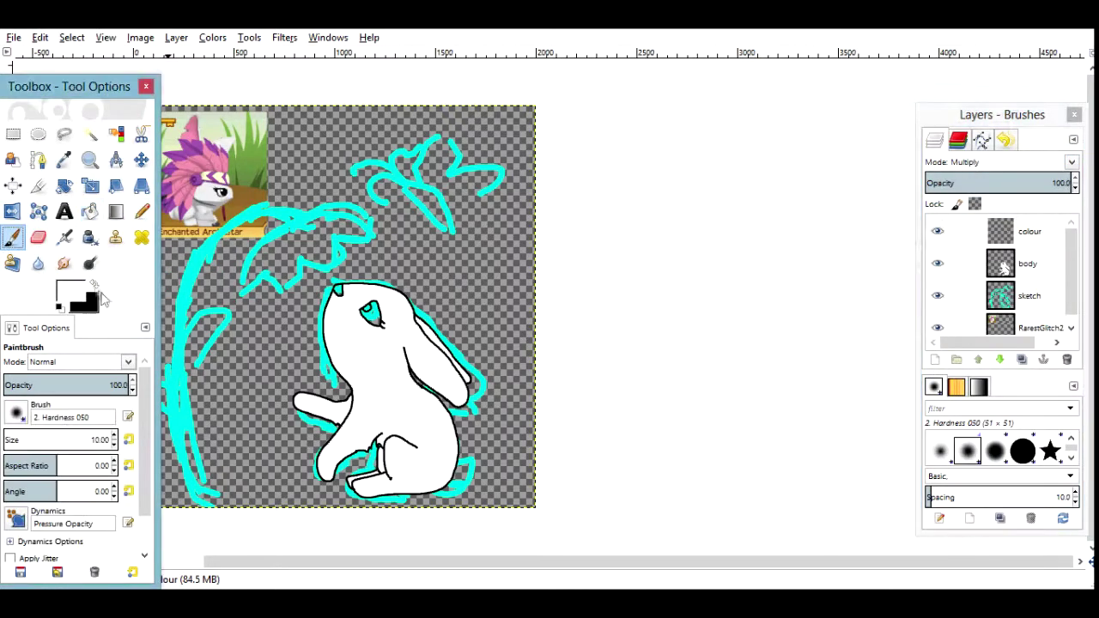
left_click(70, 292)
left_click(950, 337)
left_click(18, 440)
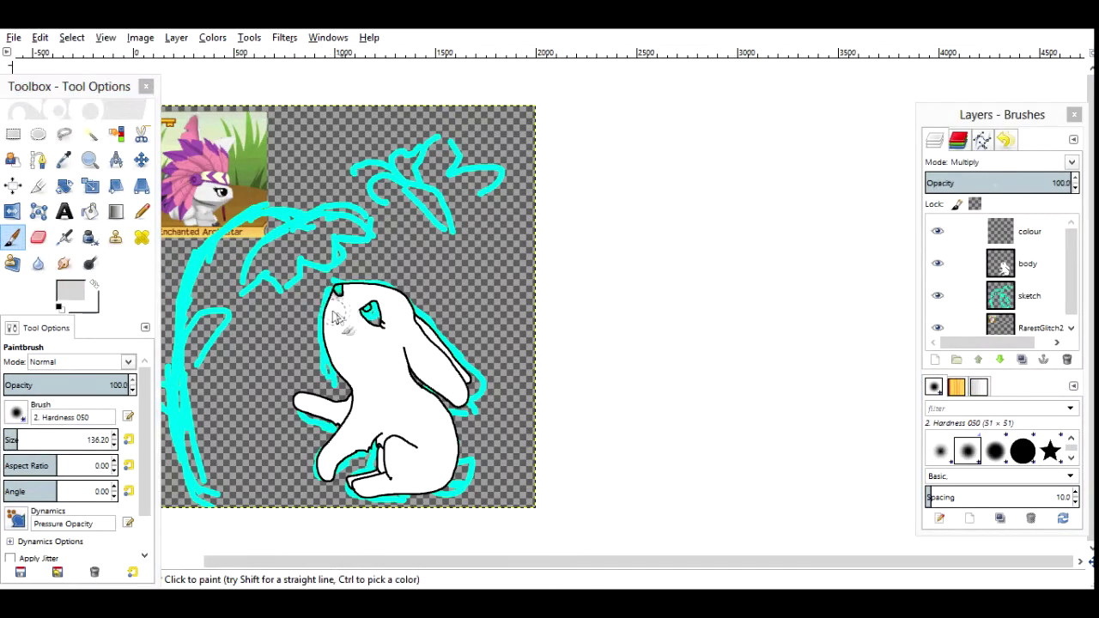
left_click(21, 385)
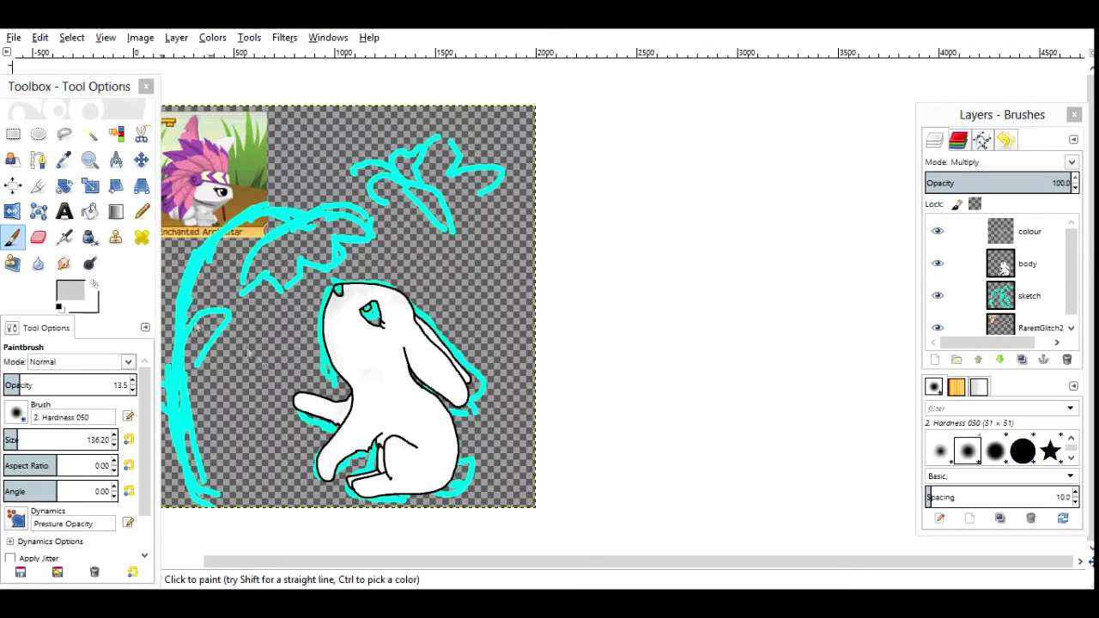
- Switch to the Pencil at size 46.07 and choose light pink as the foreground colour
key("z")
left_click(228, 459)
key("n")
left_click(73, 294)
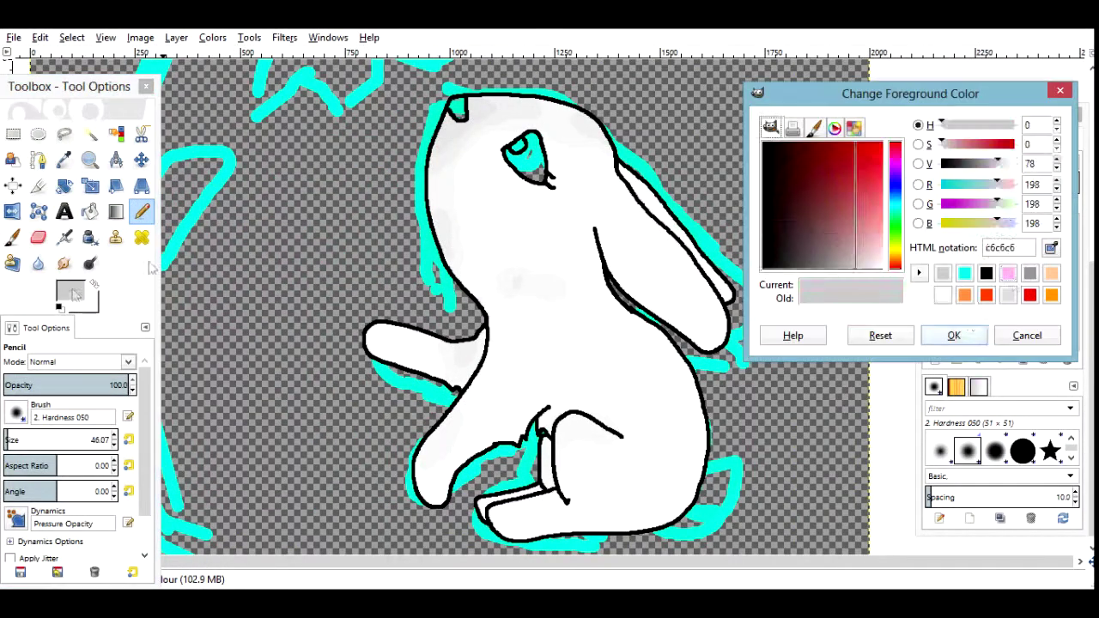
- Detach the tool options from the toolbox and arrange the two as separate floating windows
left_click_drag(35, 328, 411, 337)
left_click_drag(369, 363, 152, 332)
left_click_drag(283, 275, 311, 331)
left_click_drag(107, 116, 148, 107)
left_click_drag(301, 330, 112, 325)
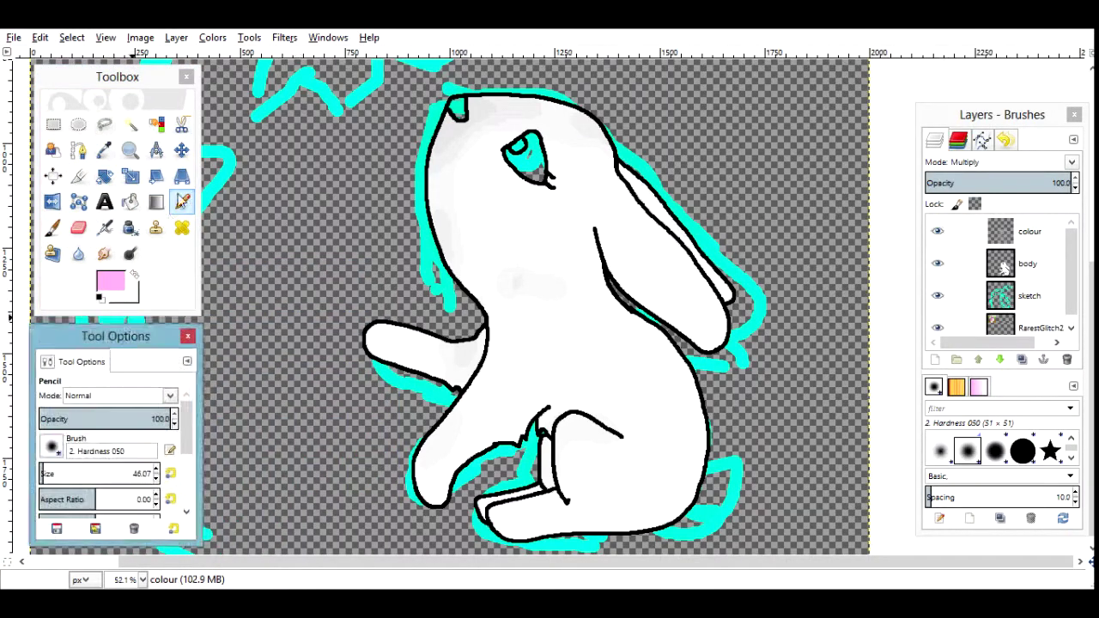
- Outline the inner edge of the front ear in black with the Pencil and paint the inner ear light pink
left_click(110, 282)
left_click(773, 267)
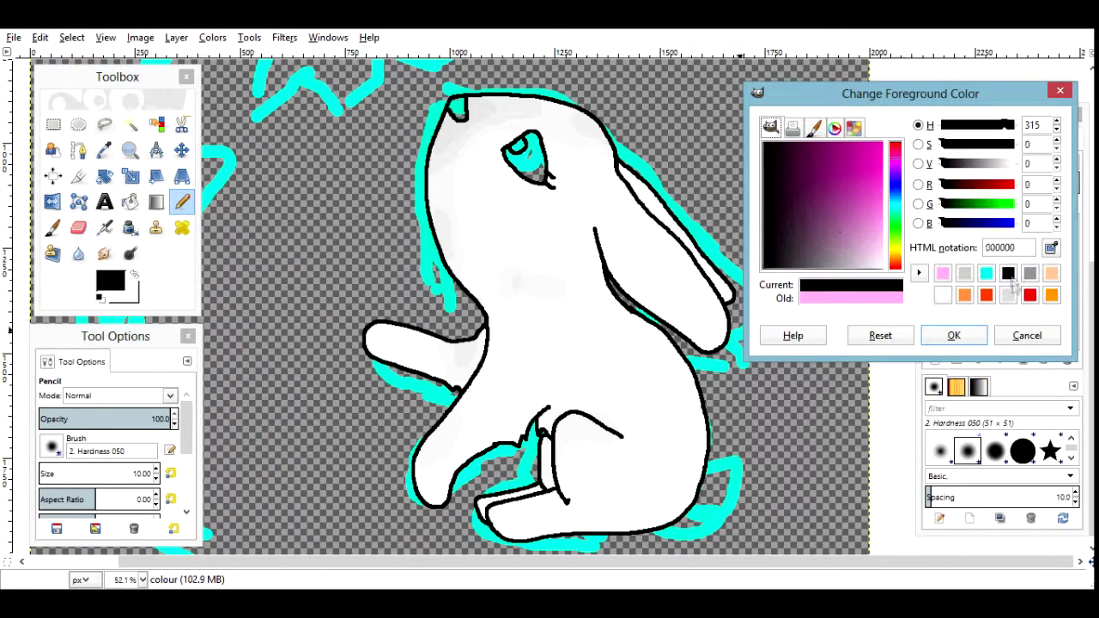
left_click(950, 335)
left_click(110, 282)
left_click(955, 334)
left_click_drag(702, 345, 683, 331)
- Reposition the tool options window beneath the toolbox and save the drawing
left_click_drag(82, 361, 190, 352)
left_click_drag(172, 402, 163, 315)
left_click(13, 37)
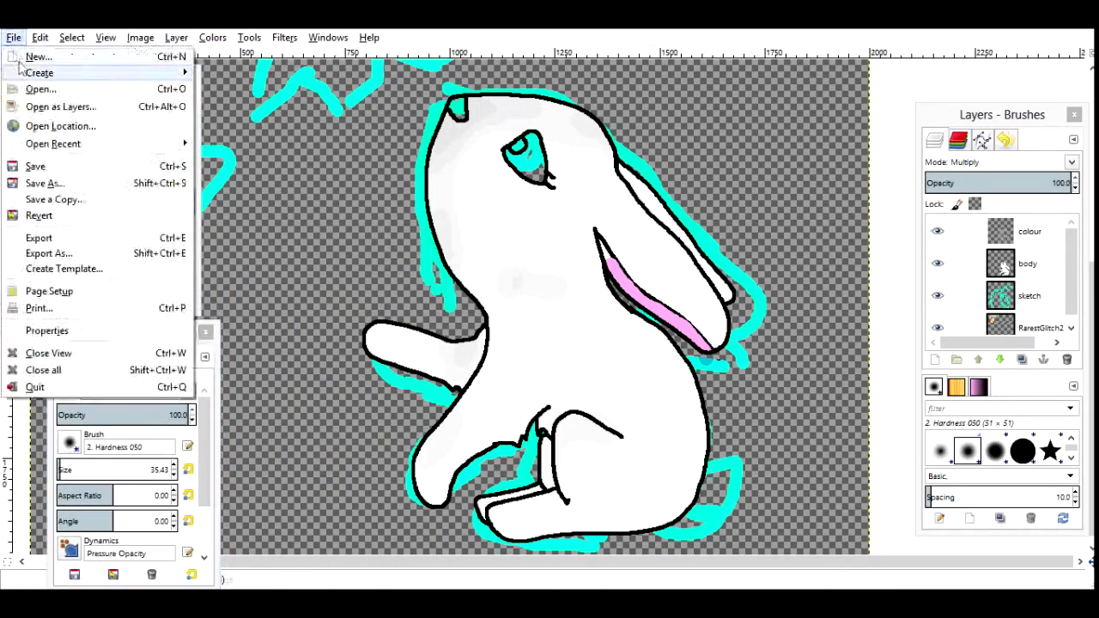
left_click(51, 164)
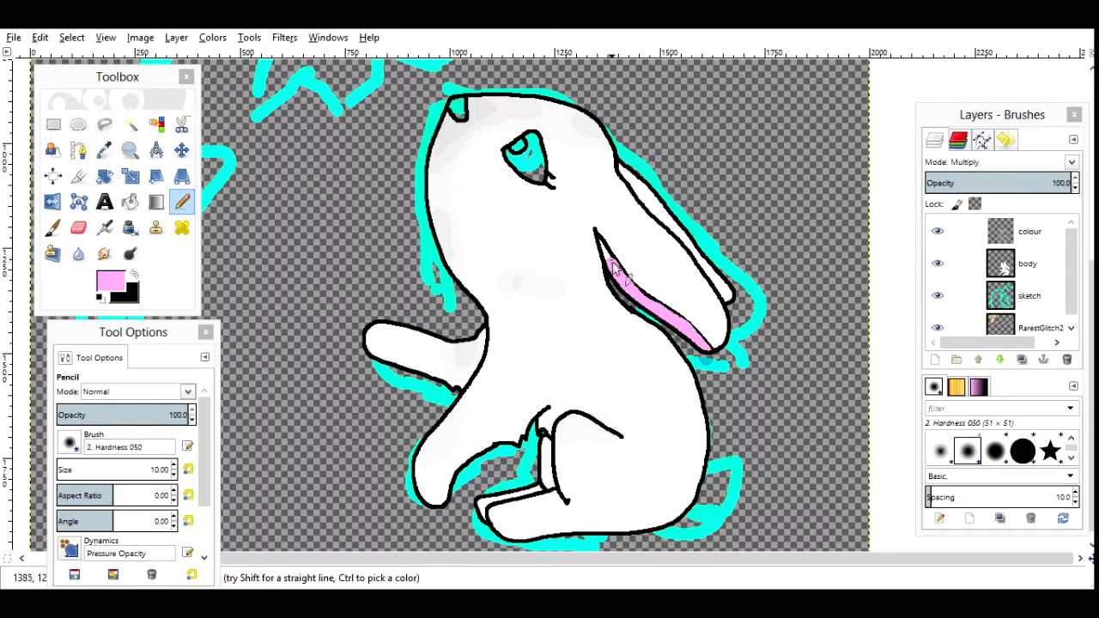
- Draw a curved path along the upper edge of the pink inner ear and stroke it in black
key("x")
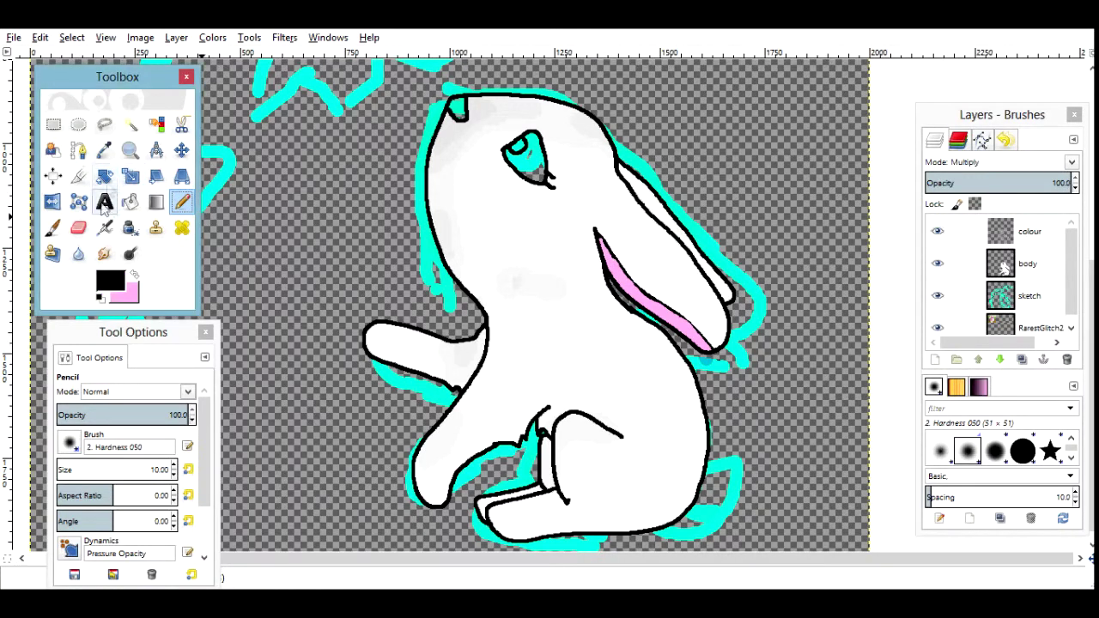
key("b")
left_click(594, 234)
left_click(713, 348)
key("ctrl")
left_click_drag(663, 312, 643, 333)
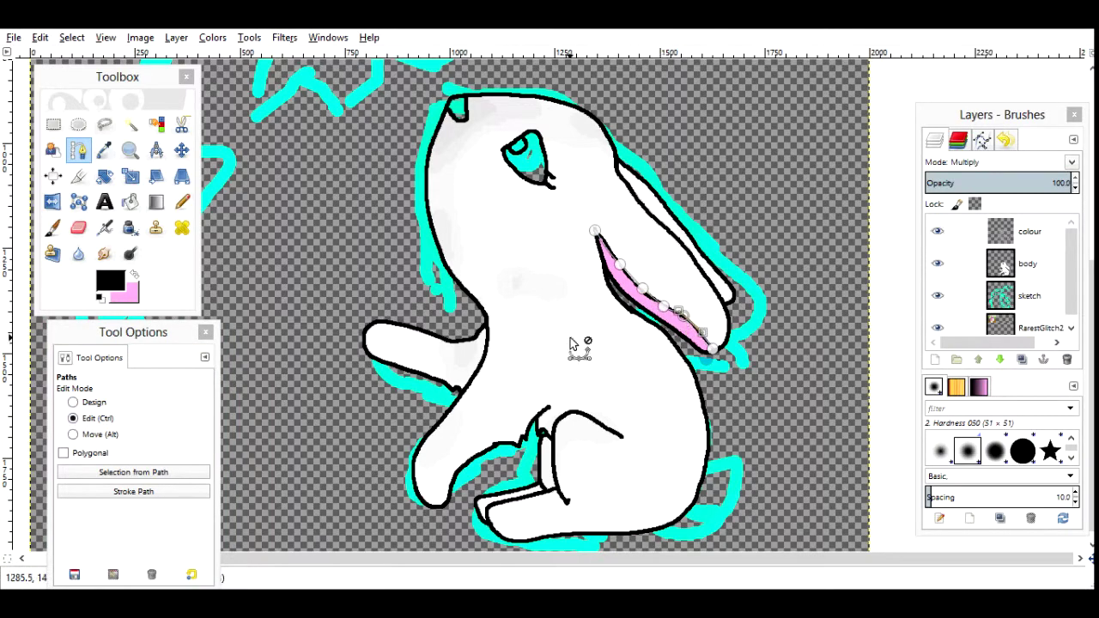
left_click(133, 491)
left_click(268, 375)
key("n")
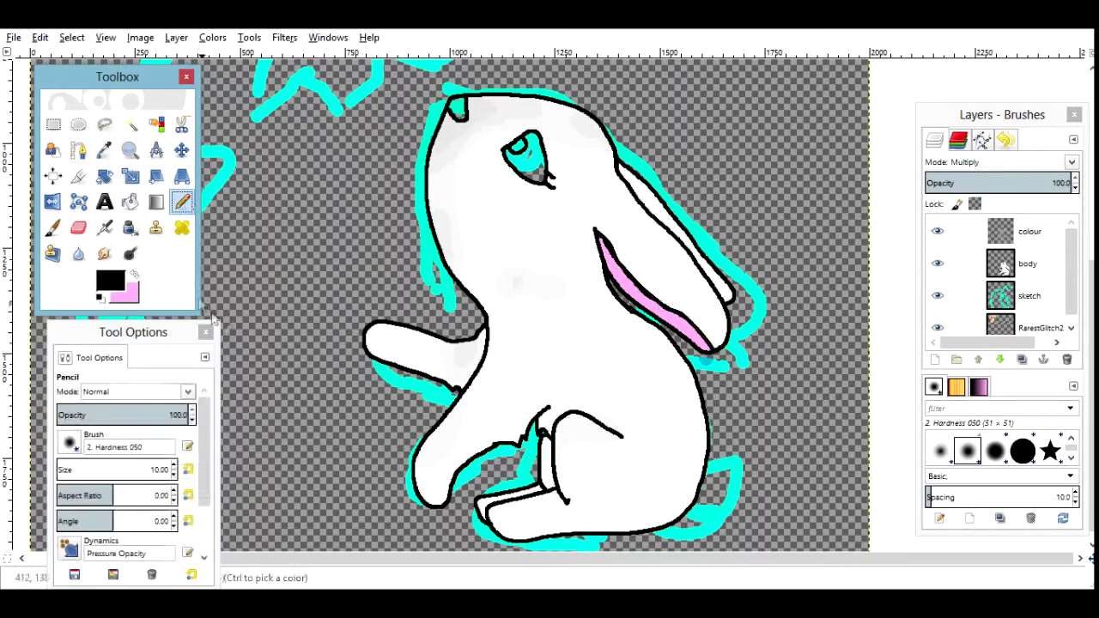
- Touch up the pink inner ear with the Pencil at size 10 and save the drawing
key("z")
left_click(670, 305)
key("n")
key("x")
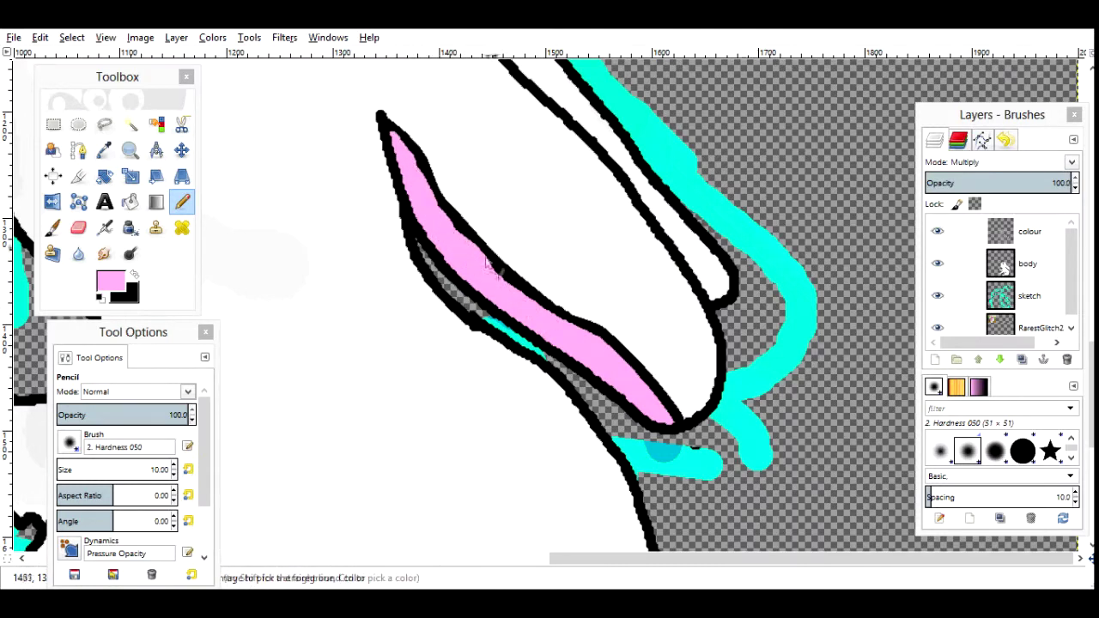
left_click(14, 37)
left_click(34, 164)
key("z")
left_click(356, 449, "ctrl")
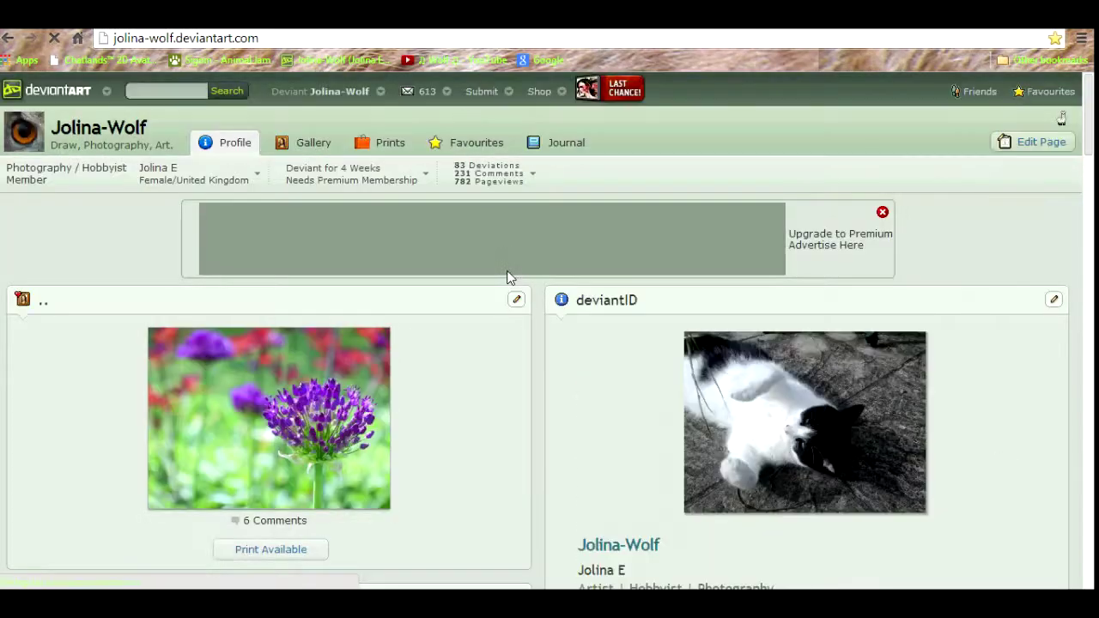
left_click(438, 92)
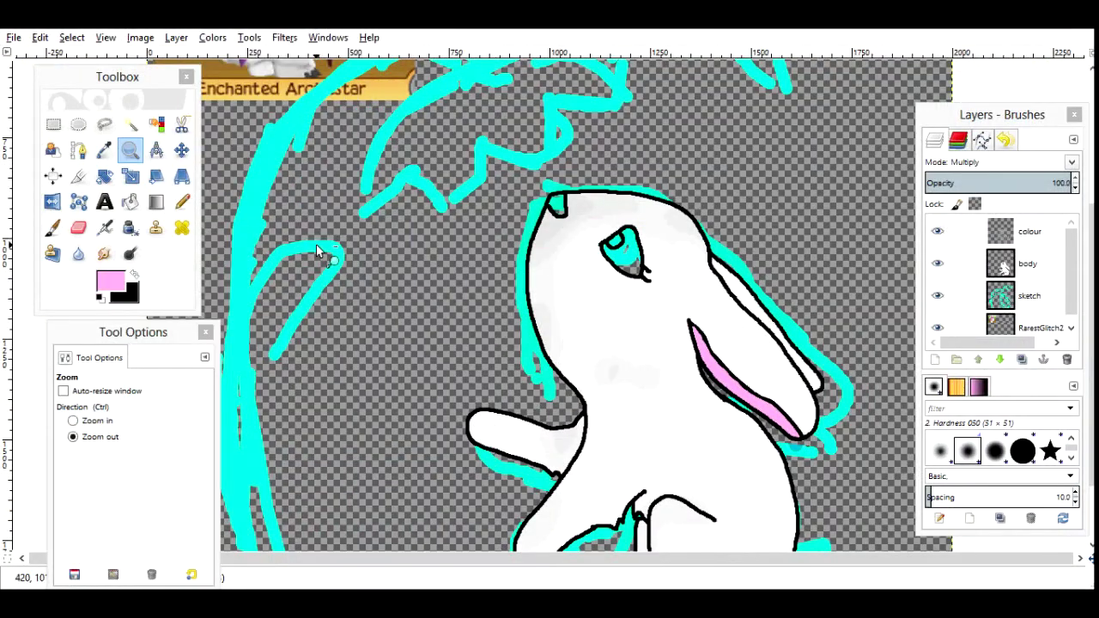
- Merge the colour layer down into the body layer and make body the active layer
right_click(1031, 236)
left_click(936, 140)
left_click(1030, 295)
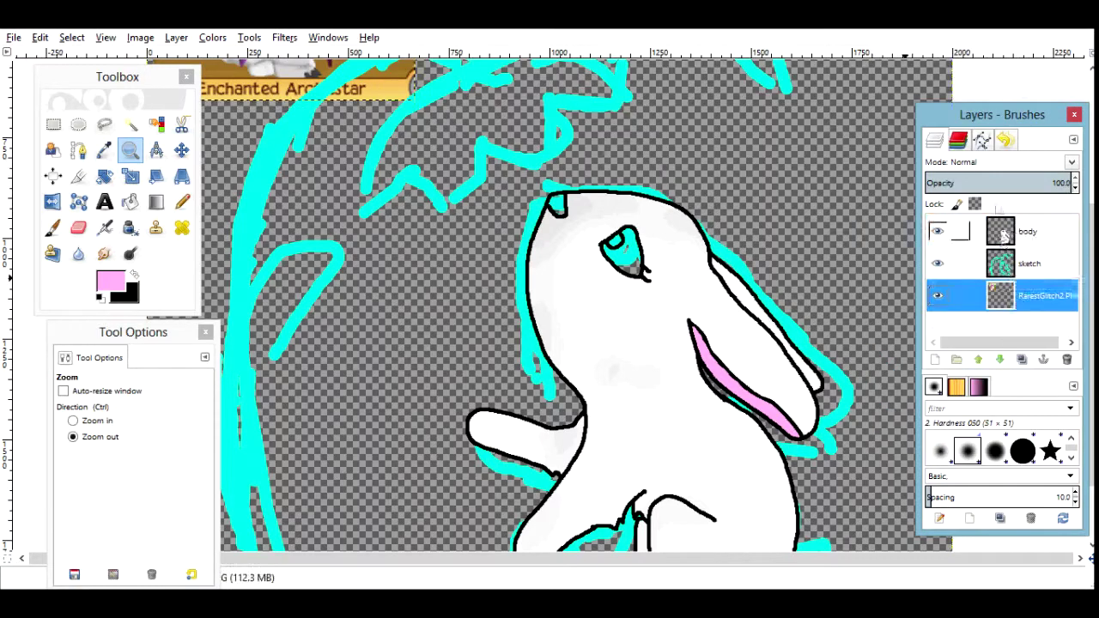
left_click(1030, 231)
- Fill the rabbit's nose with pink, the pupil with black and the rest of the eye with white
left_click(130, 202)
left_click(554, 210)
left_click(110, 280)
left_click(953, 335)
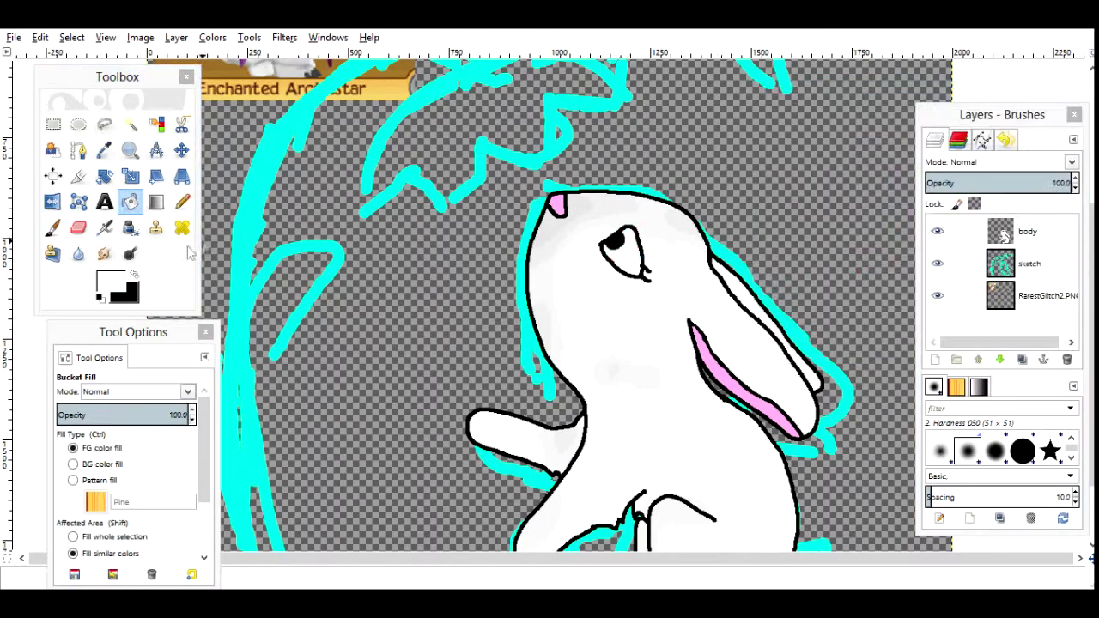
left_click(614, 251)
- Paint soft white highlights on the pupil with the Paintbrush at size 36.43 and opacity 13.5, and save the drawing
key("z")
left_click(825, 361)
key("p")
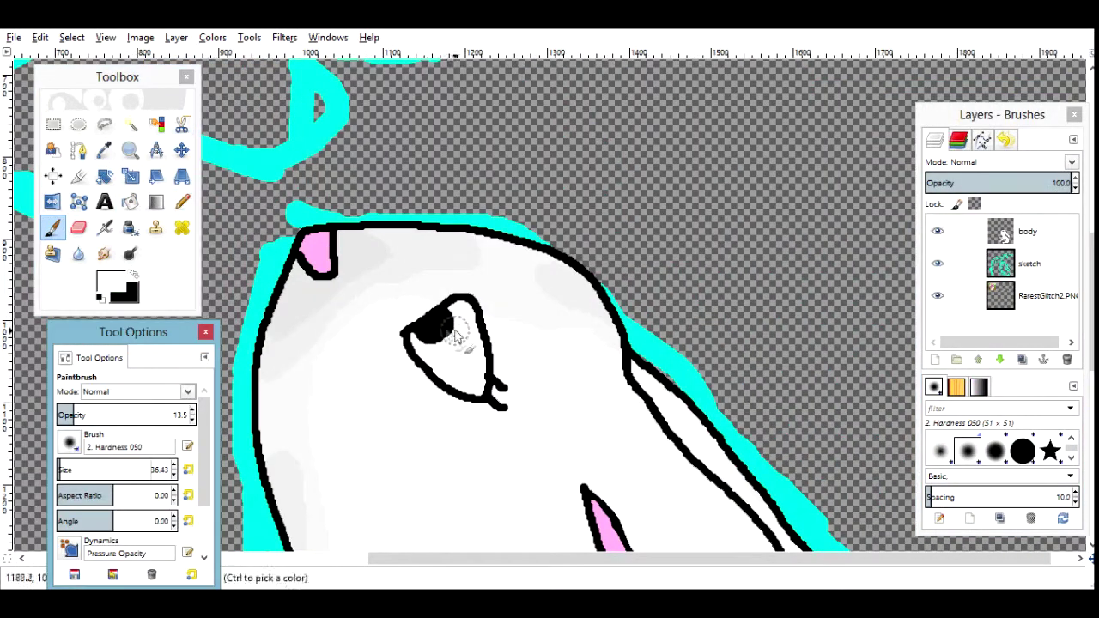
left_click(14, 38)
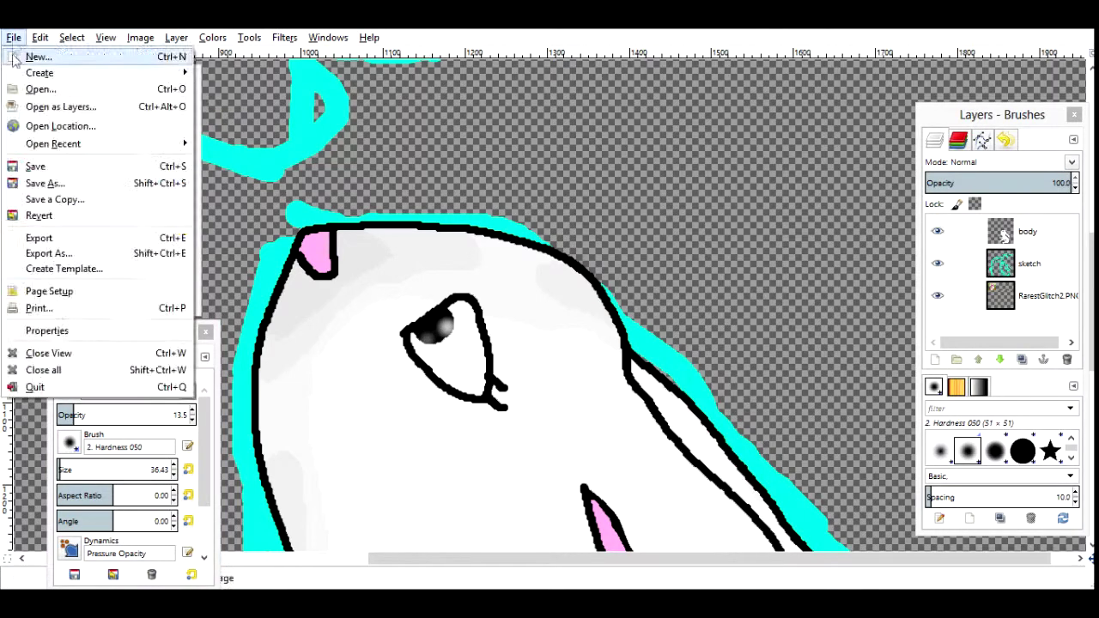
left_click(37, 164)
- Draw a small rounded mouth near the front edge of the rabbit's face in black with the Pencil at size 10
left_click(181, 202)
left_click(134, 273)
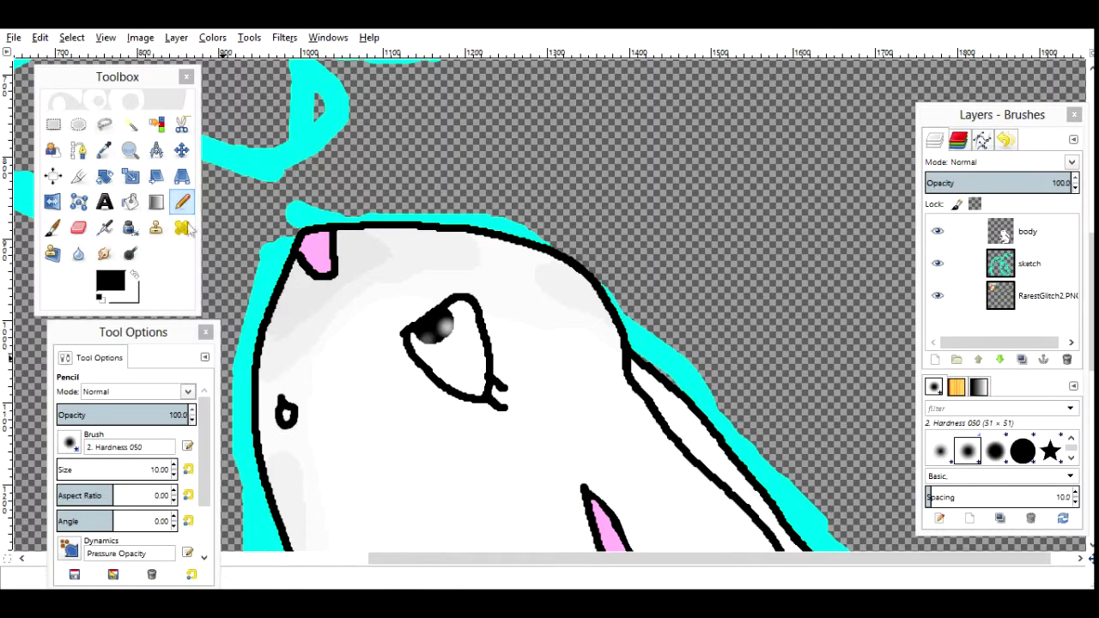
key("z")
left_click(285, 411, "ctrl")
left_click(285, 410, "ctrl")
scroll(285, 411, "down", 2)
- Add a new layer named "headress" above the body layer
key("ctrl+shift+n")
type("headress")
key("Return")
- Sketch a headband, round medallion and fanned feathers in magenta over the rabbit's head and ears with the Pencil at size 10
left_click(181, 201)
left_click(110, 280)
left_click(879, 120)
left_click(950, 334)
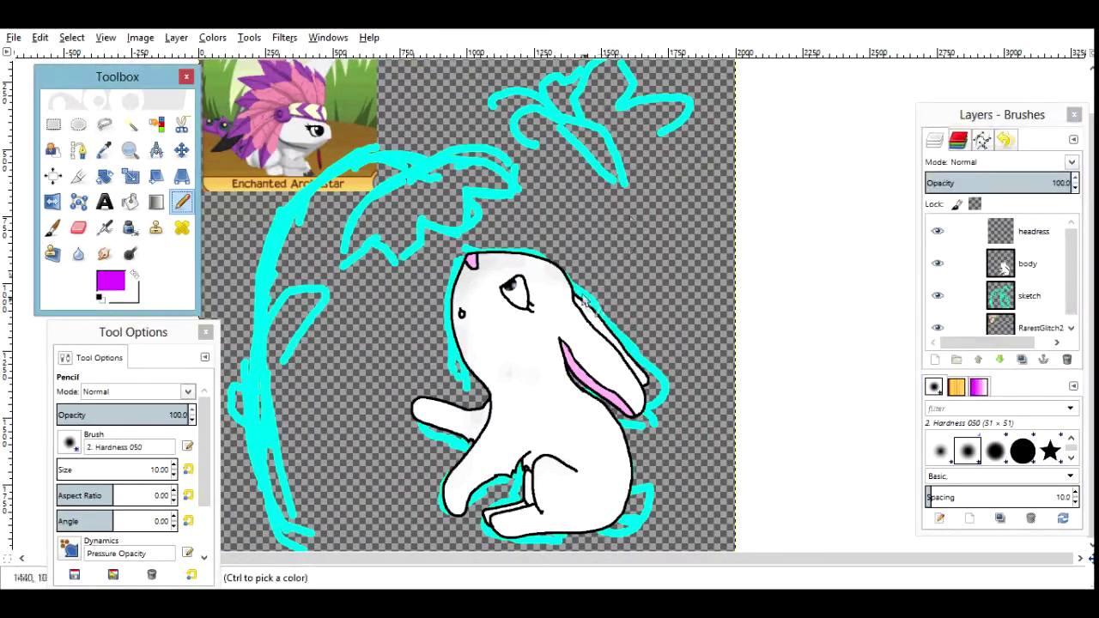
left_click_drag(533, 302, 574, 344)
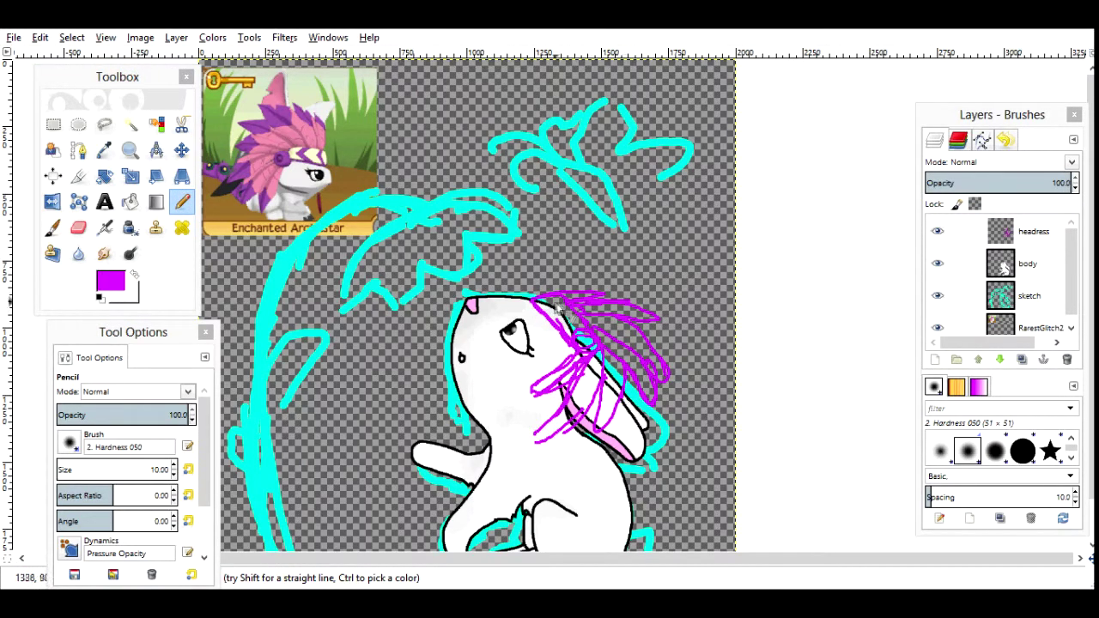
- Flip the reference picture horizontally
key("shift+f")
left_click(1029, 327)
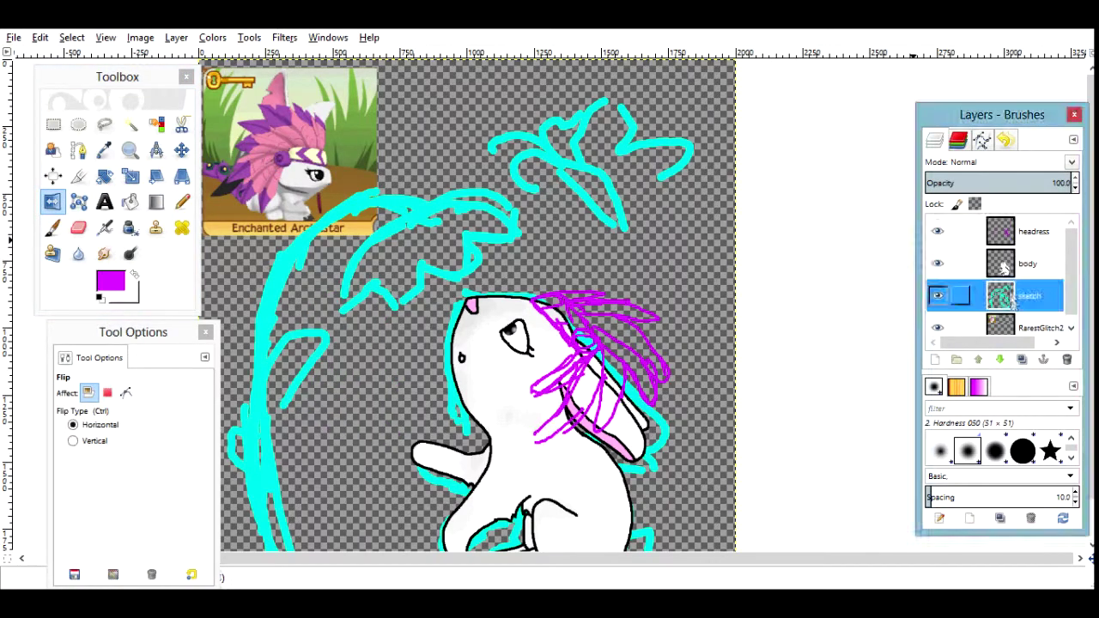
left_click(599, 343)
- Add a layer above the magenta headdress sketch and outline the round medallion in black with the Pencil at size 10
key("n")
left_click(130, 149)
left_click(634, 385)
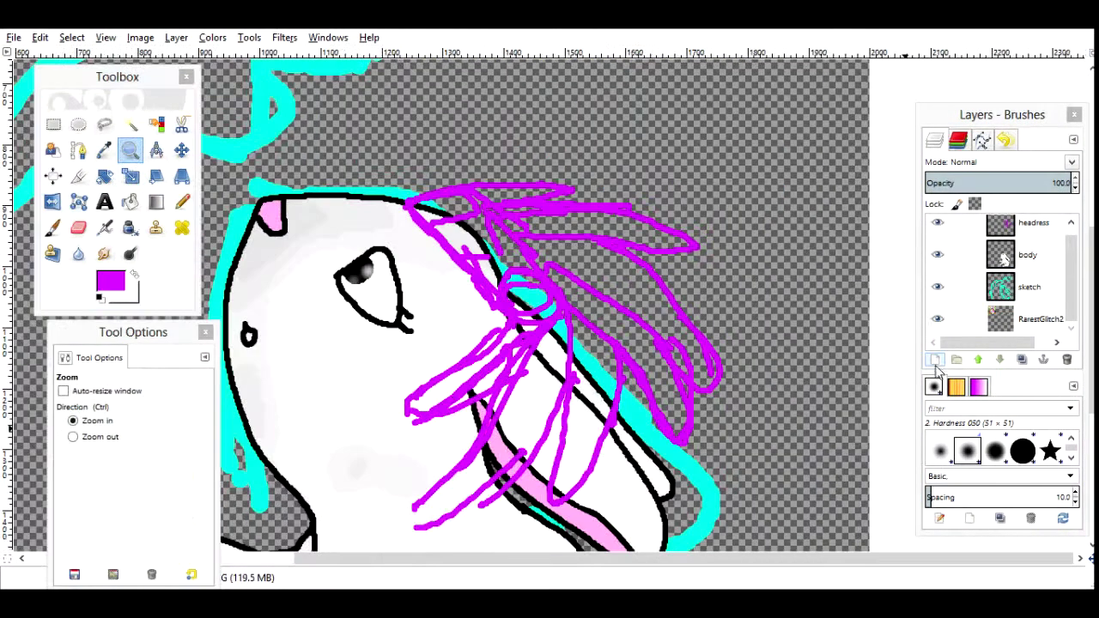
key("shift+ctrl+n")
key("Return")
key("n")
left_click(110, 281)
left_click(773, 266)
left_click(898, 332)
left_click_drag(528, 268, 534, 299)
- With the body layer faded to opacity 32.4 and the sketch layer hidden, outline the headband in black from forehead to medallion
left_click(938, 295)
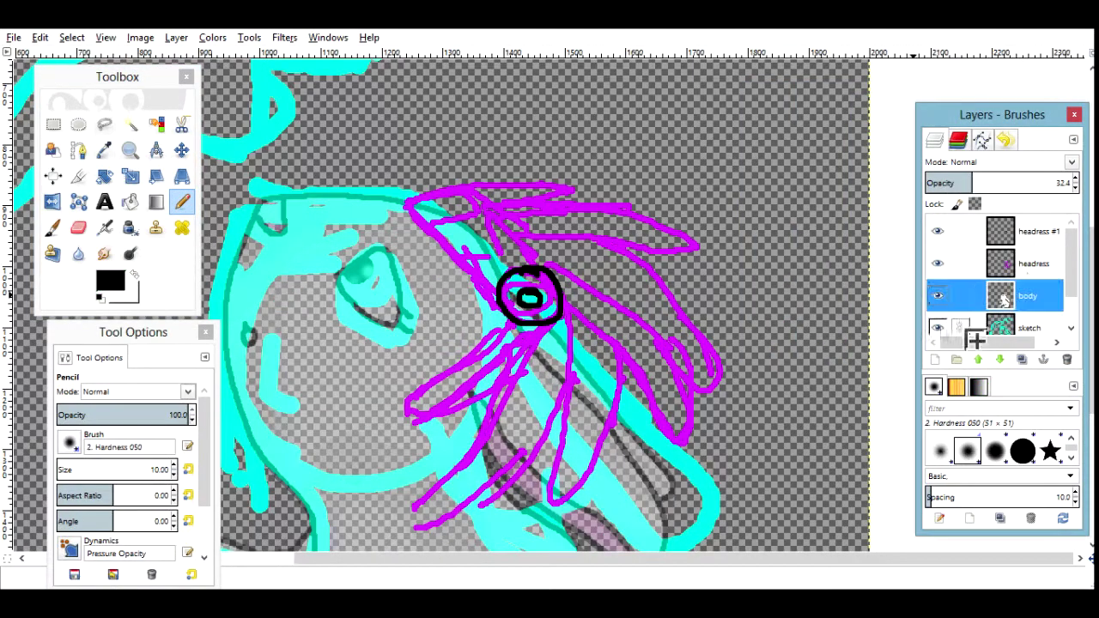
left_click(938, 327)
left_click_drag(412, 206, 500, 294)
key("ctrl+z")
left_click_drag(455, 187, 550, 275)
key("ctrl+z")
left_click_drag(412, 202, 456, 185)
left_click_drag(415, 210, 500, 296)
- Outline the upper and rear headdress feathers in black, following the magenta sketch
left_click(1031, 327)
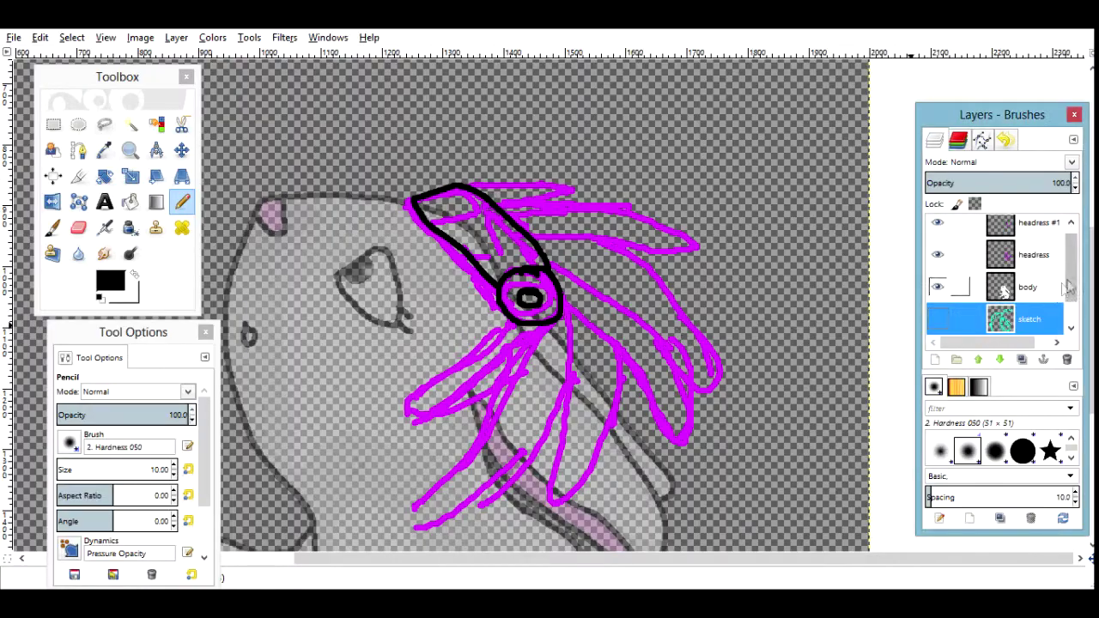
scroll(1005, 283, "down", 2)
scroll(371, 550, "up", 8)
scroll(662, 545, "left", 5)
scroll(663, 544, "down", 8)
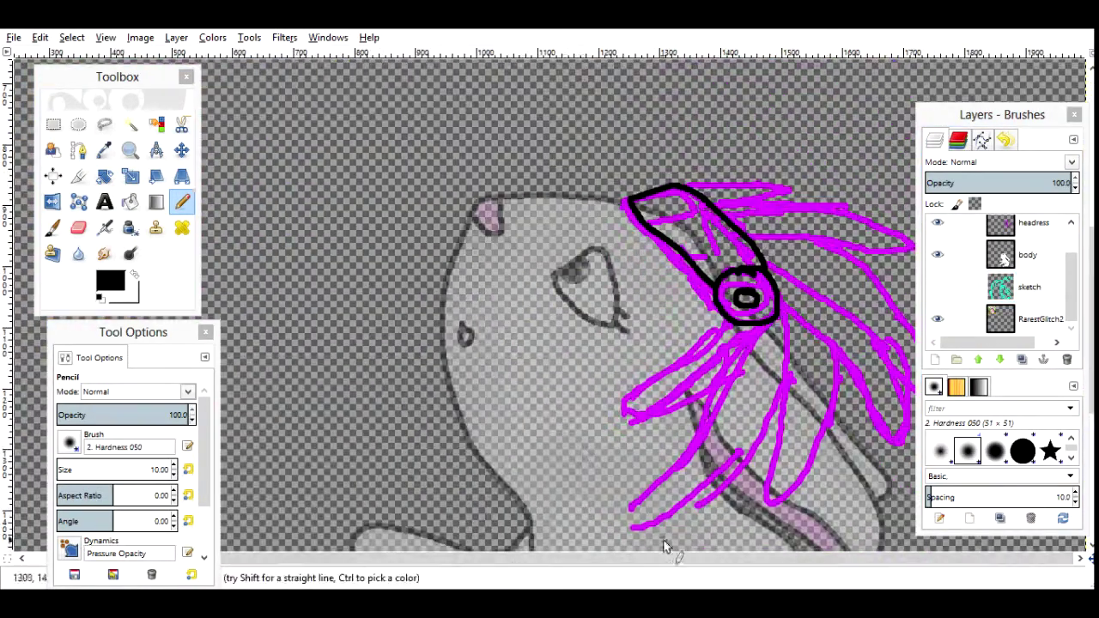
key("shift+ctrl+n")
key("z")
scroll(662, 545, "right", 3)
scroll(516, 232, "up", 1)
scroll(694, 458, "up", 1)
scroll(694, 459, "up", 2)
left_click(391, 402, "ctrl")
scroll(391, 402, "left", 4)
key("n")
mouse_move(593, 143)
left_mouse_down()
mouse_move(678, 159)
mouse_move(616, 161)
mouse_move(737, 198)
mouse_move(674, 228)
mouse_move(759, 296)
left_mouse_up()
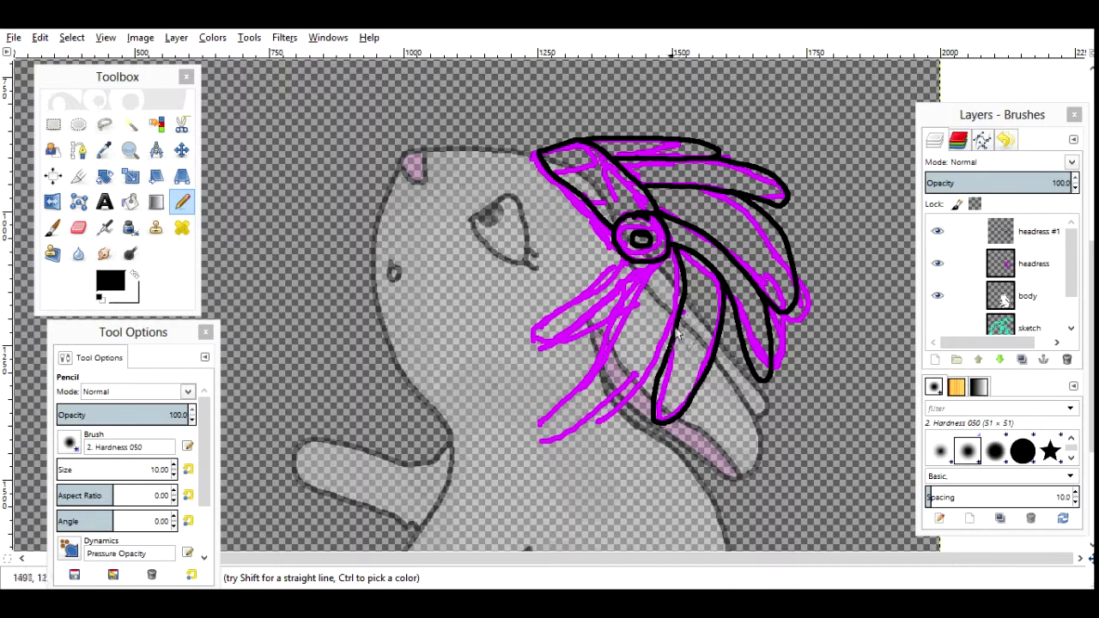
- Outline the two front feathers hanging below the medallion in black, undoing and redrawing uneven strokes
mouse_move(580, 393)
left_mouse_down()
mouse_move(671, 259)
mouse_move(667, 395)
left_mouse_up()
key("ctrl+z")
left_click_drag(670, 262, 584, 410)
key("ctrl+z")
key("ctrl+z")
mouse_move(667, 262)
left_mouse_down()
mouse_move(593, 428)
mouse_move(633, 309)
mouse_move(593, 434)
mouse_move(571, 434)
left_mouse_up()
key("ctrl+z")
key("ctrl+z")
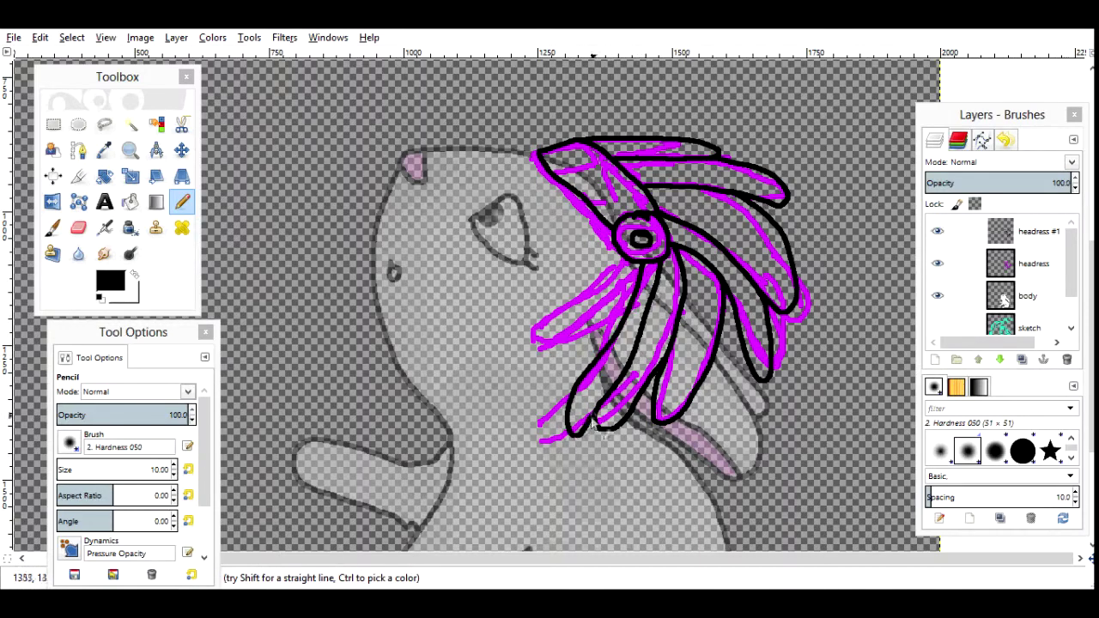
- Fill the outlined headband and feathers with white using Bucket Fill
key("shift+b")
key("x")
left_click(593, 171)
left_click(730, 241)
left_click(687, 335)
left_click(601, 378)
- Move the flipped reference picture next to the headdress outline
scroll(1001, 284, "down", 2)
left_click(1031, 317)
scroll(559, 301, "up", 5)
key("m")
left_click_drag(206, 211, 577, 515)
scroll(1031, 275, "up", 2)
- Fill the remaining lower feather area with white and hide the magenta headdress sketch layer
left_click(1030, 231)
left_click(130, 202)
left_click(637, 488)
left_click(938, 263)
scroll(785, 363, "down", 3)
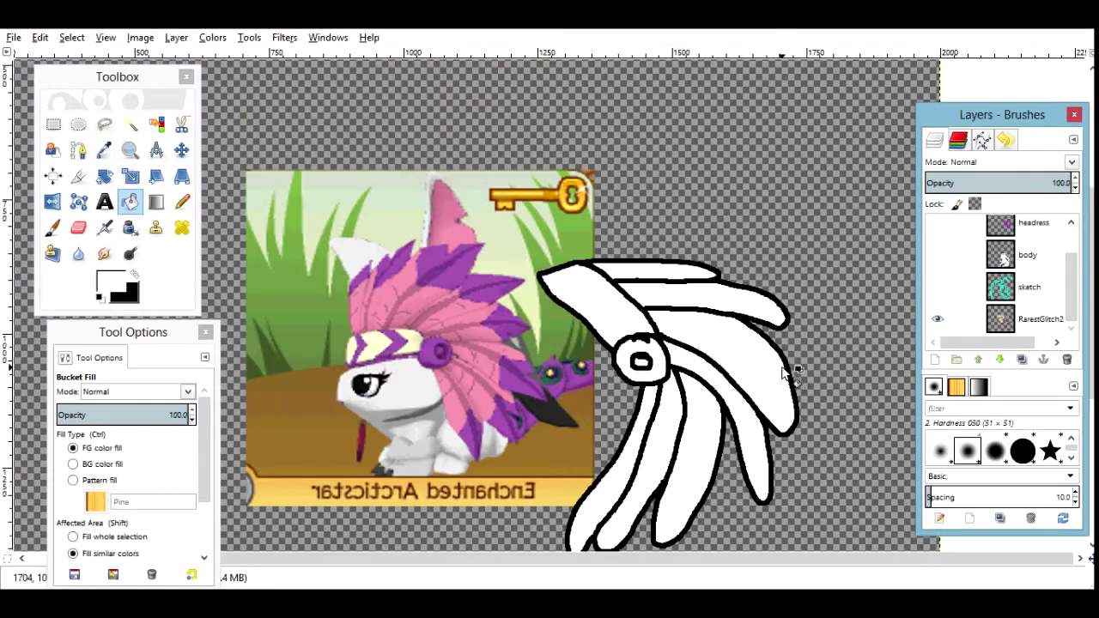
- Add a new layer named "colour" above the headdress line art and set its mode to Multiply
key("shift+ctrl+n")
type("colour")
left_click(137, 284)
left_click(997, 161)
left_click(969, 309)
- Paint all the headdress feathers pale pink with the Pencil at size 64.77
left_click(181, 202)
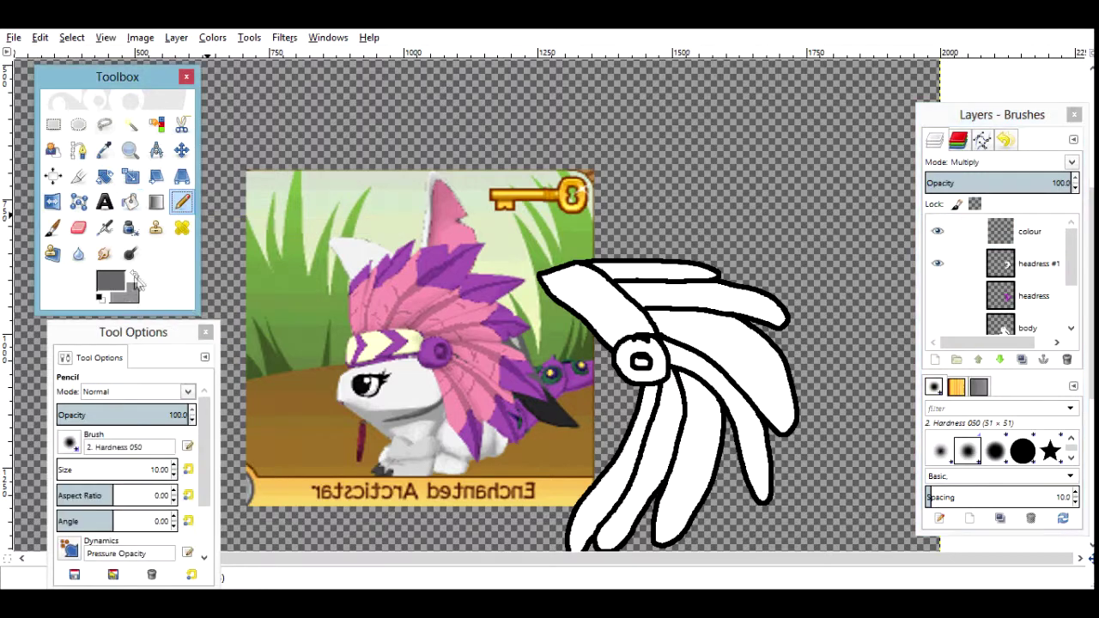
left_click(110, 282)
left_click(963, 277)
left_click(962, 334)
left_click(110, 281)
left_click(782, 138)
left_click(950, 336)
left_click(64, 470)
mouse_move(756, 404)
left_mouse_down()
mouse_move(601, 533)
mouse_move(679, 335)
mouse_move(713, 404)
mouse_move(682, 338)
mouse_move(650, 368)
left_mouse_up()
- Paint the round medallion magenta with the Pencil
left_click(110, 281)
left_click(964, 277)
left_click(957, 337)
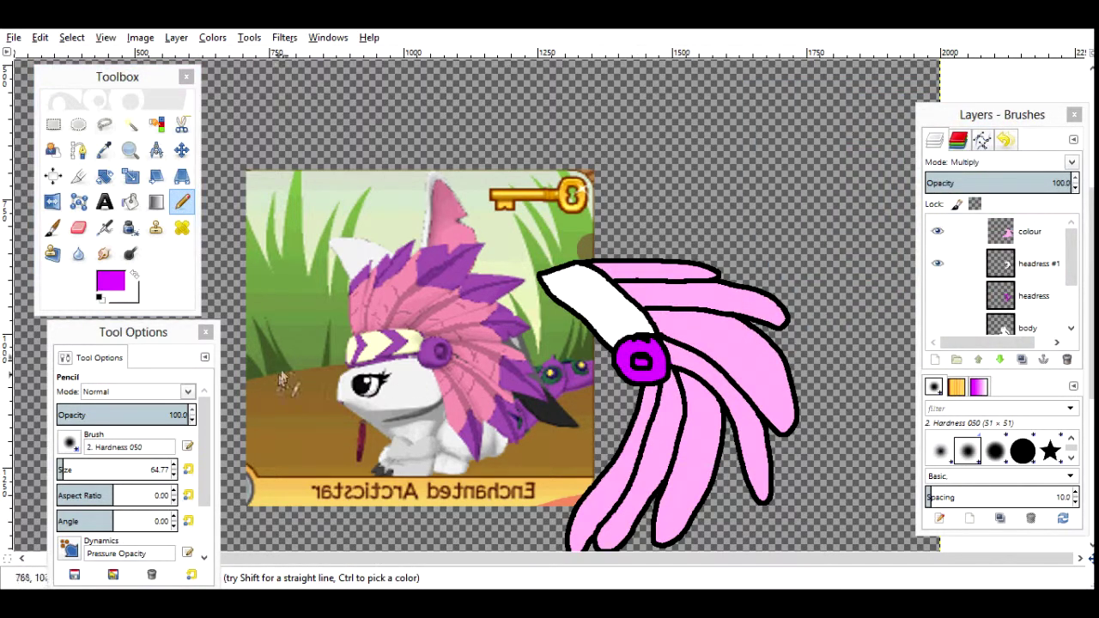
- Paint magenta tips on the top two feathers at size 30, undoing the strokes on the larger feathers
left_click(153, 470)
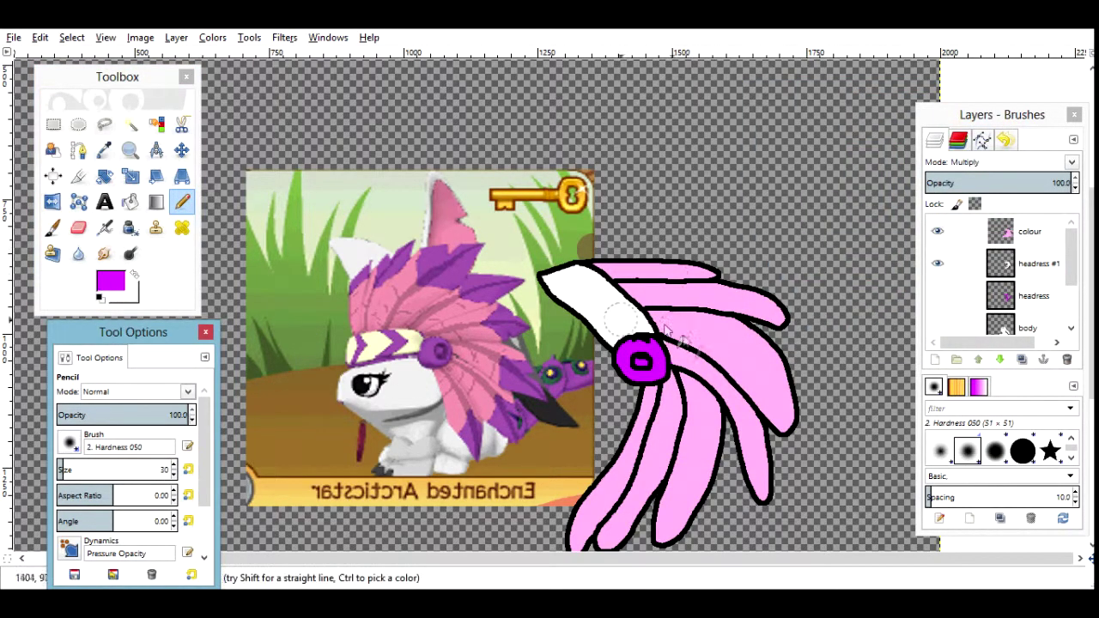
key("Return")
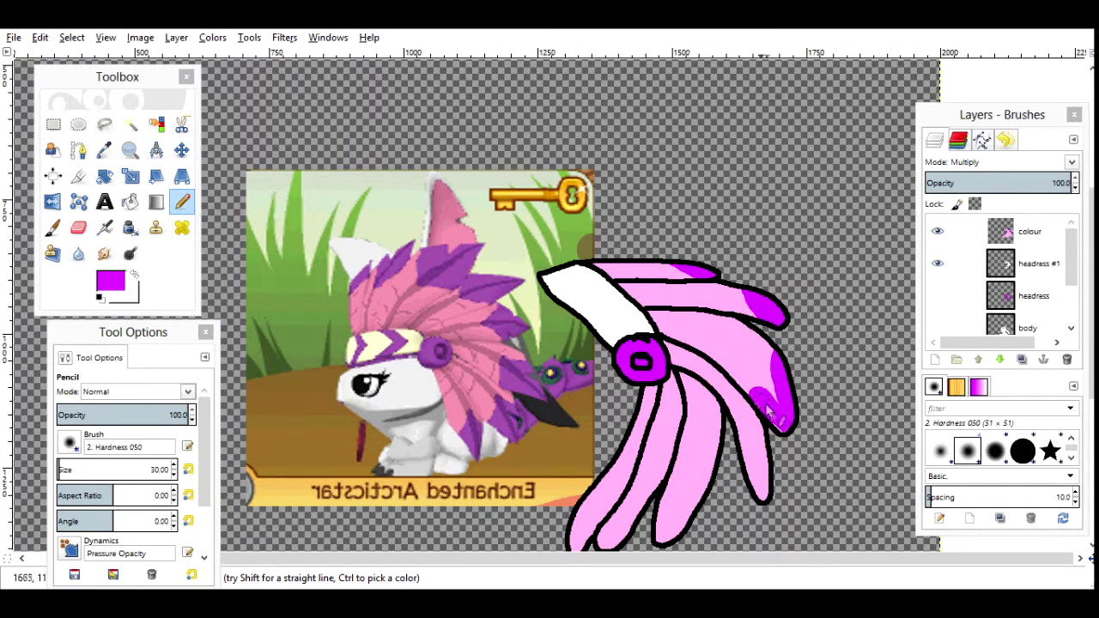
key("ctrl+z")
key("ctrl+z")
left_click_drag(782, 370, 757, 502)
key("ctrl+z")
- Outline the remaining feather tips in magenta with the Pencil at size 10 and fill them with magenta
left_click(153, 470)
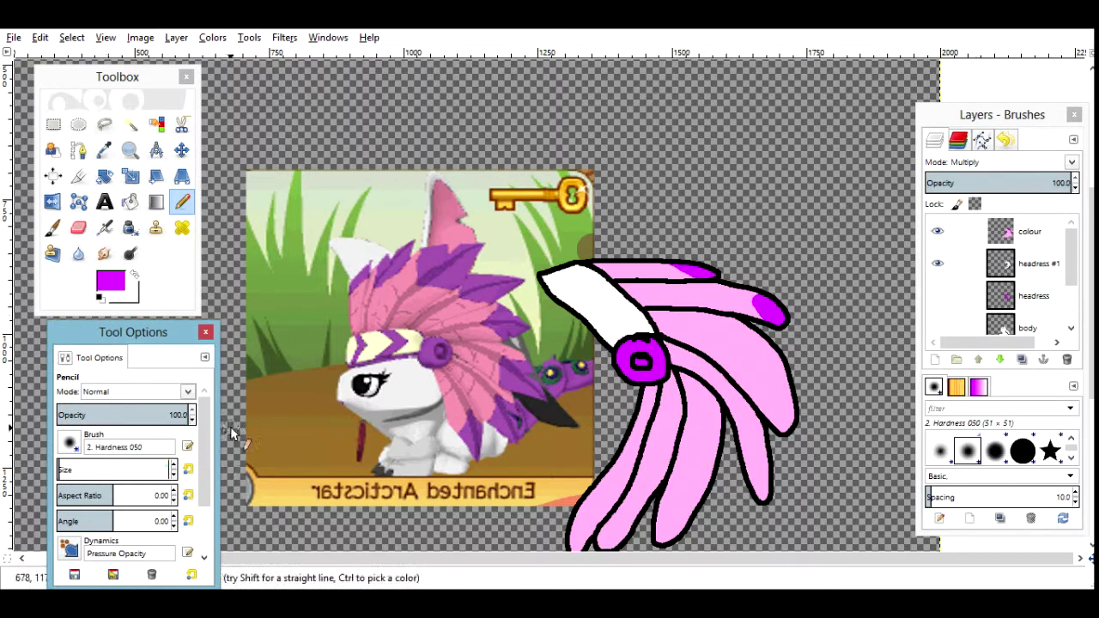
key("Return")
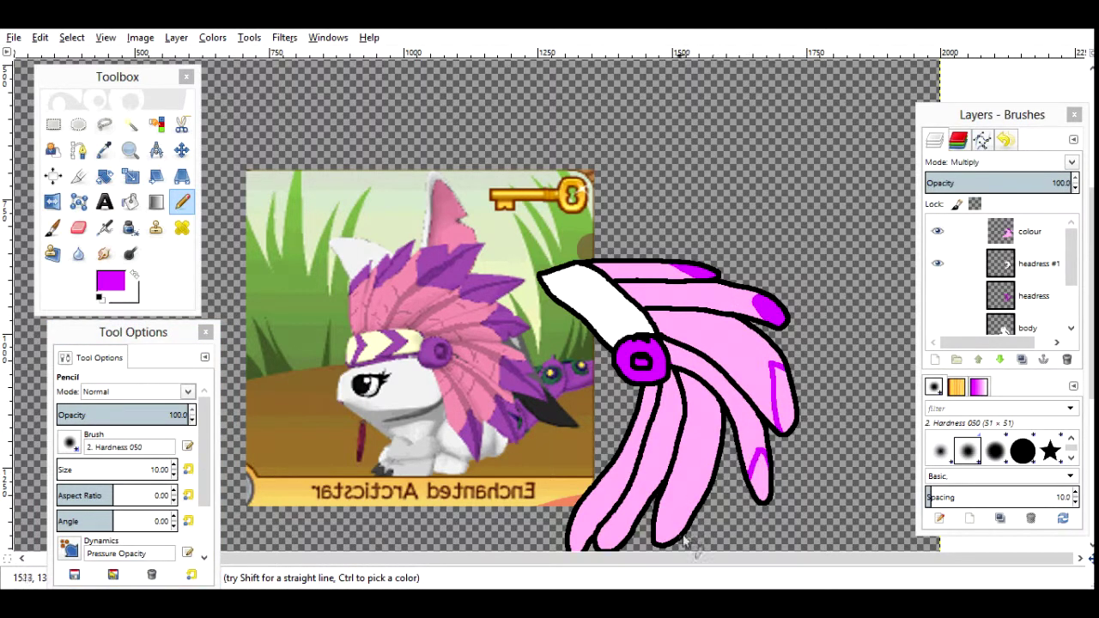
key("shift+b")
left_click(593, 524)
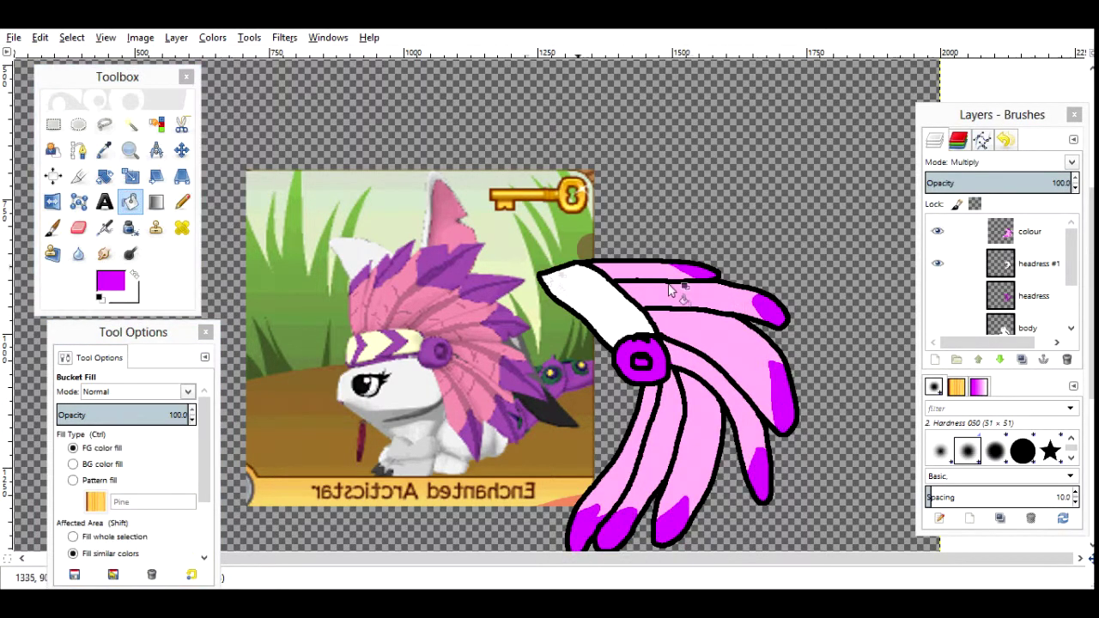
- Draw magenta stripes across the headband and softly shade its white parts in light grey with the Paintbrush
key("n")
left_click_drag(589, 273, 610, 297)
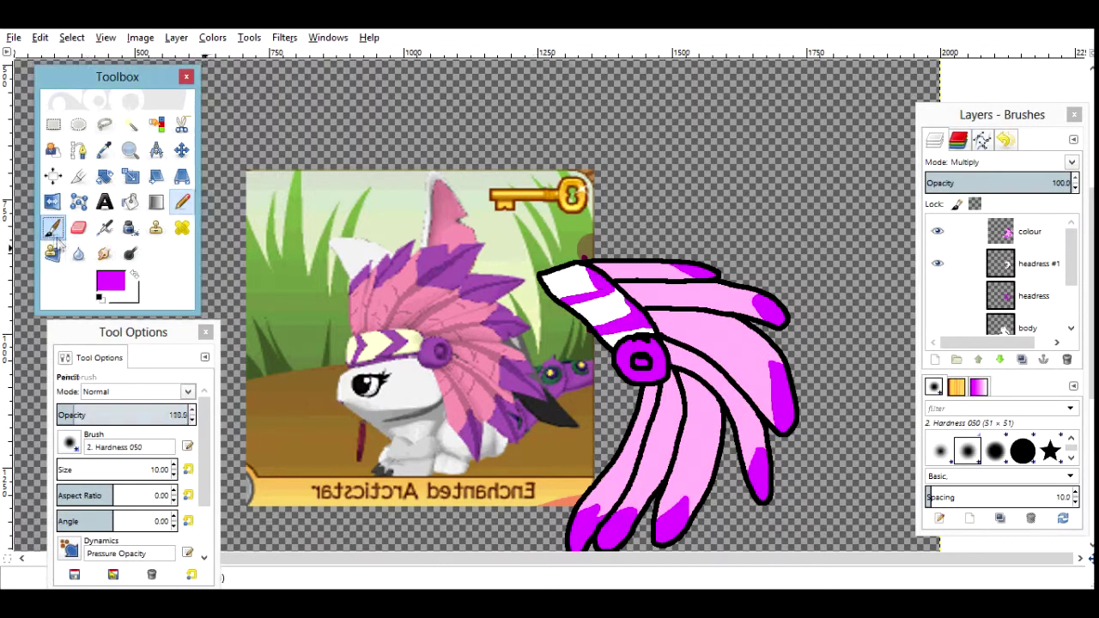
left_click(110, 281)
left_click(777, 128)
left_click(953, 334)
key("p")
mouse_move(562, 288)
left_mouse_down()
mouse_move(607, 300)
mouse_move(653, 279)
mouse_move(601, 330)
left_mouse_up()
- Paint soft white highlights on the medallion and feathers with the Paintbrush at size 64.77 and opacity 7.9
key("x")
left_click(146, 414)
type("1.2")
key("BackSpace")
key("BackSpace")
key("BackSpace")
type("7.9")
key("Return")
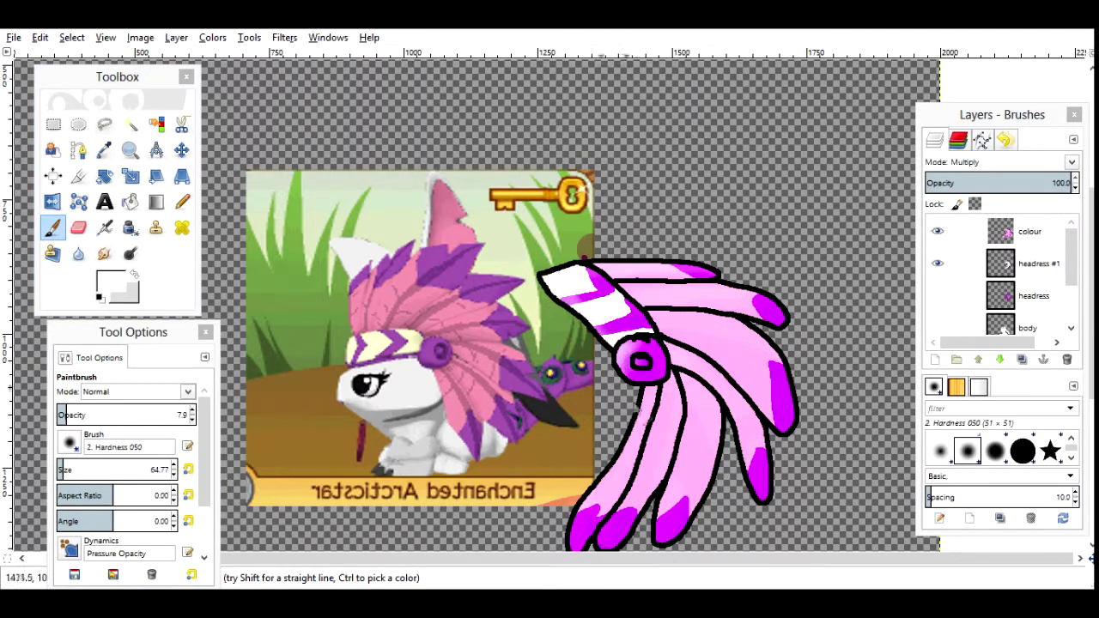
- Shade the feathers in light grey with the Paintbrush at size 29.34 and opacity 14.6
key("x")
left_click(73, 415)
left_click(153, 415)
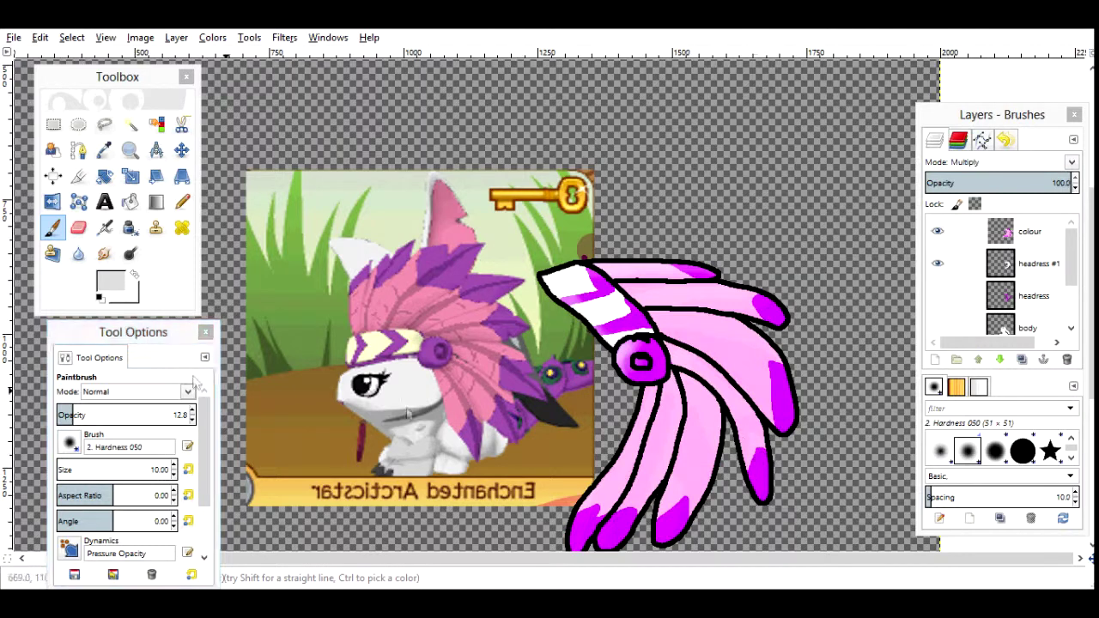
left_click(63, 470)
left_click(107, 415)
left_click_drag(674, 508, 696, 415)
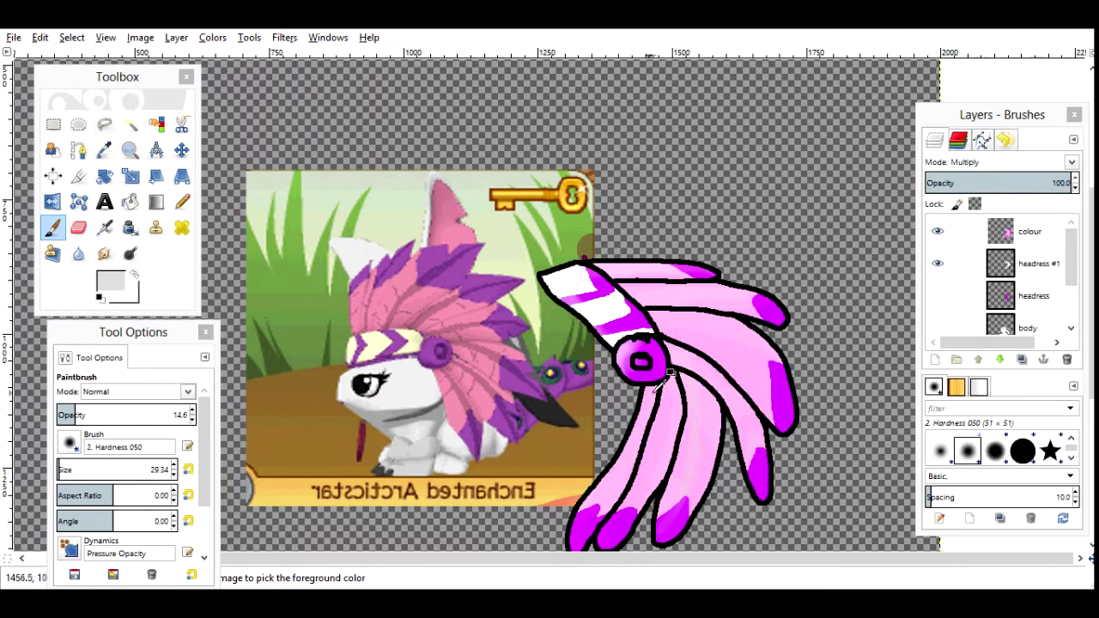
- Deepen the shading on the pink feathers in muted purple with the Paintbrush
left_click(110, 282)
left_click(890, 137)
left_click(859, 240)
left_click(949, 334)
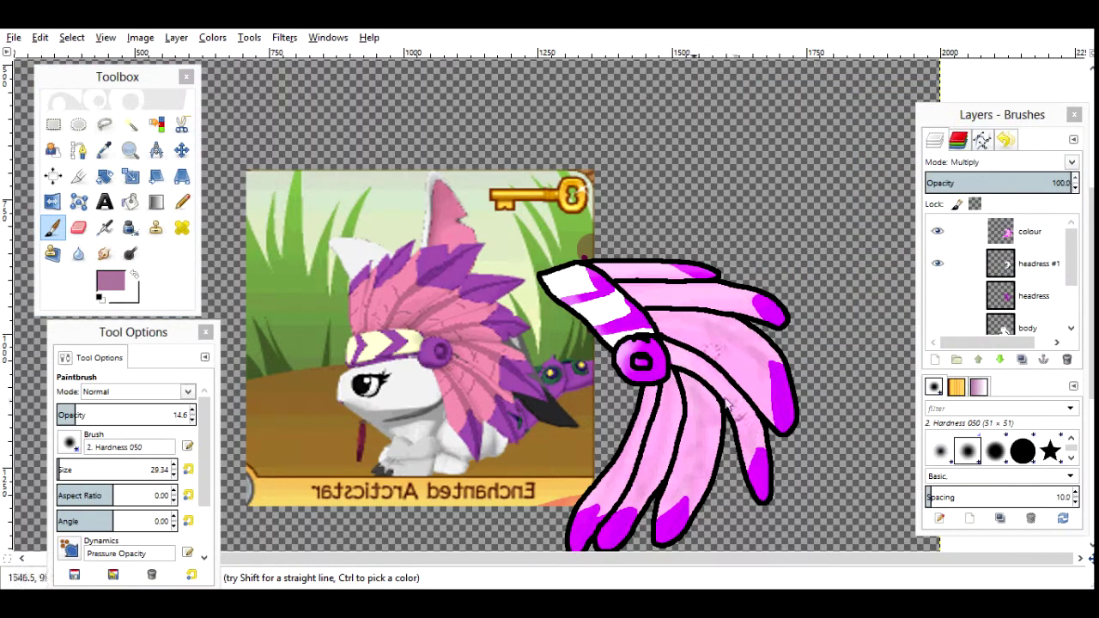
- Merge the colour layer down into the headdress line art layer and save the drawing
key("z")
key("minus")
left_click(937, 305)
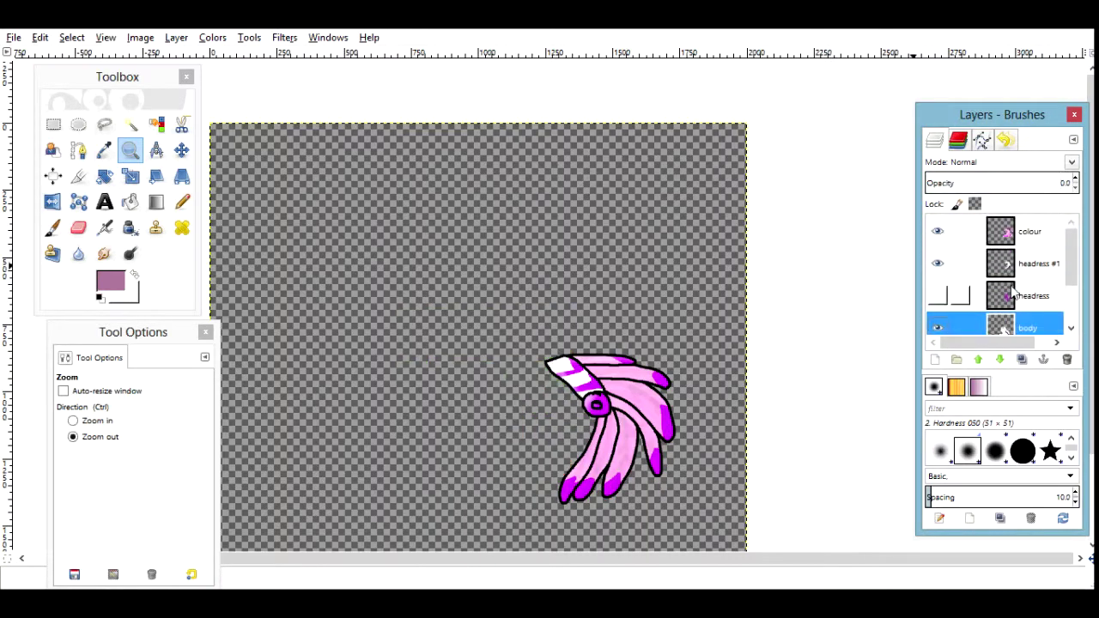
right_click(1014, 232)
left_click(14, 37)
left_click(34, 164)
- Restore the body layer to opacity 100 and move the reference picture away from the rabbit's face
left_click(938, 295)
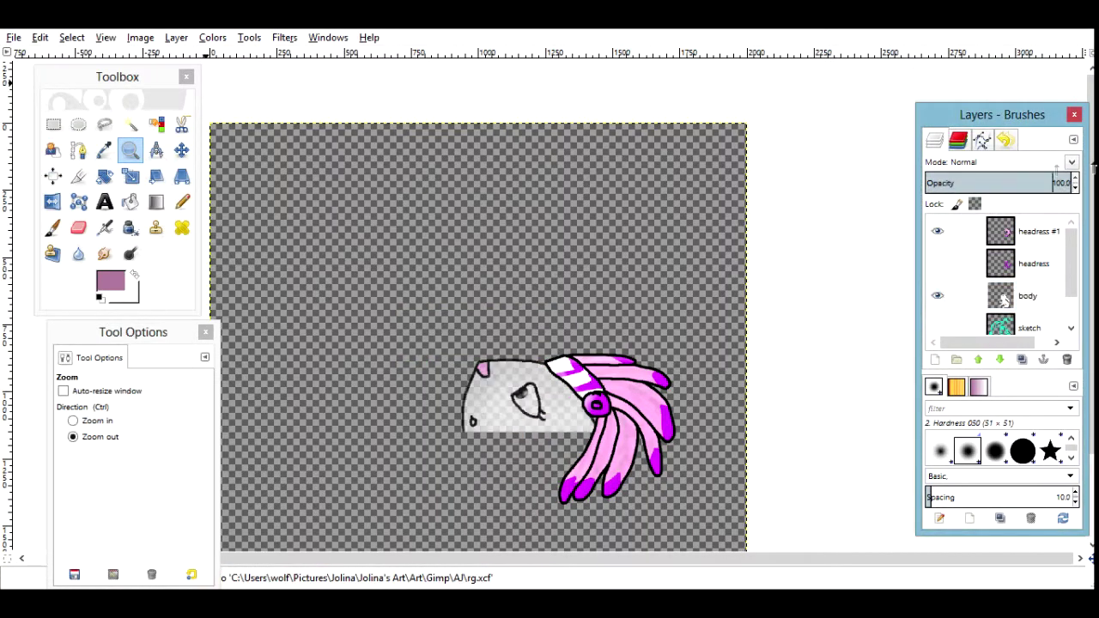
scroll(1000, 283, "down", 1)
left_click(938, 319)
key("m")
left_click_drag(436, 236, 316, 236)
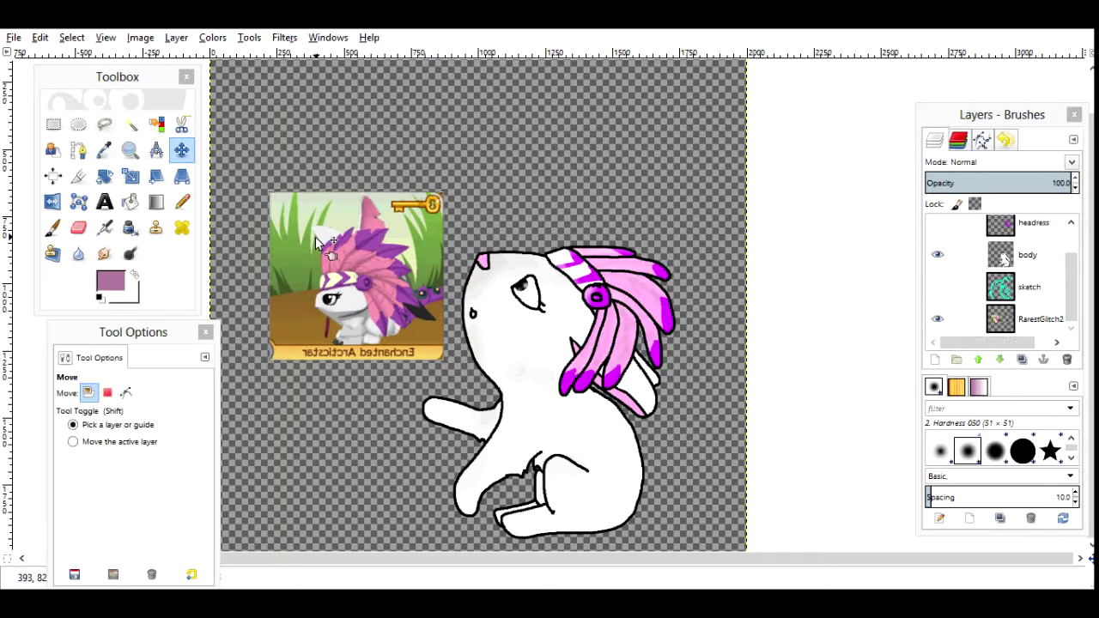
- Add a new layer named "tail" beneath the body layer and set the Pencil to black at size 10
key("shift+ctrl+n")
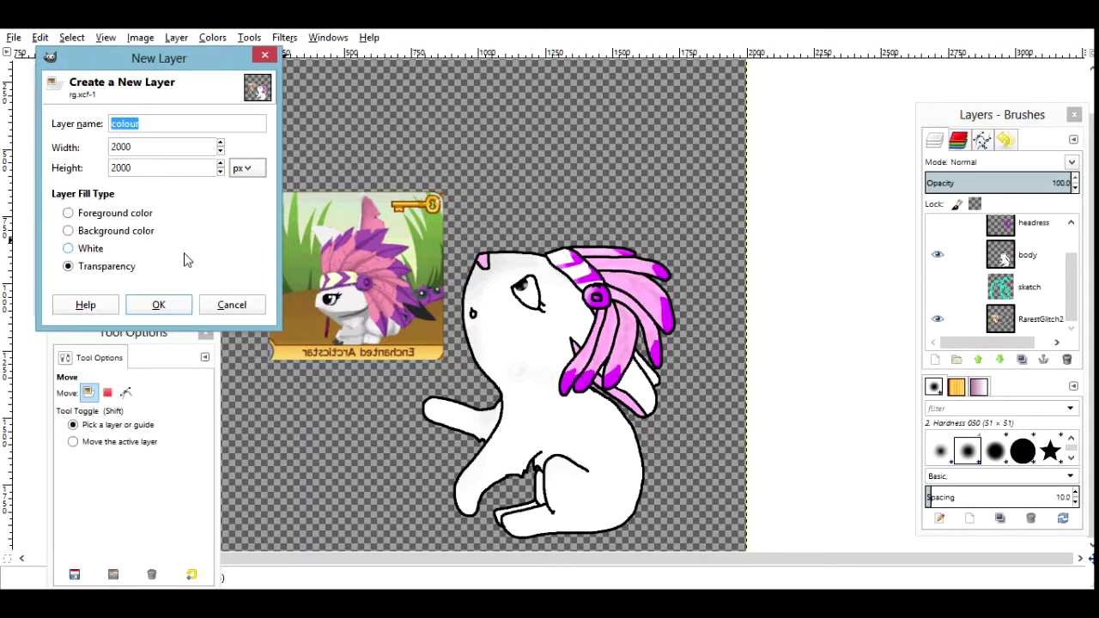
type("tail")
key("Return")
key("n")
key("d")
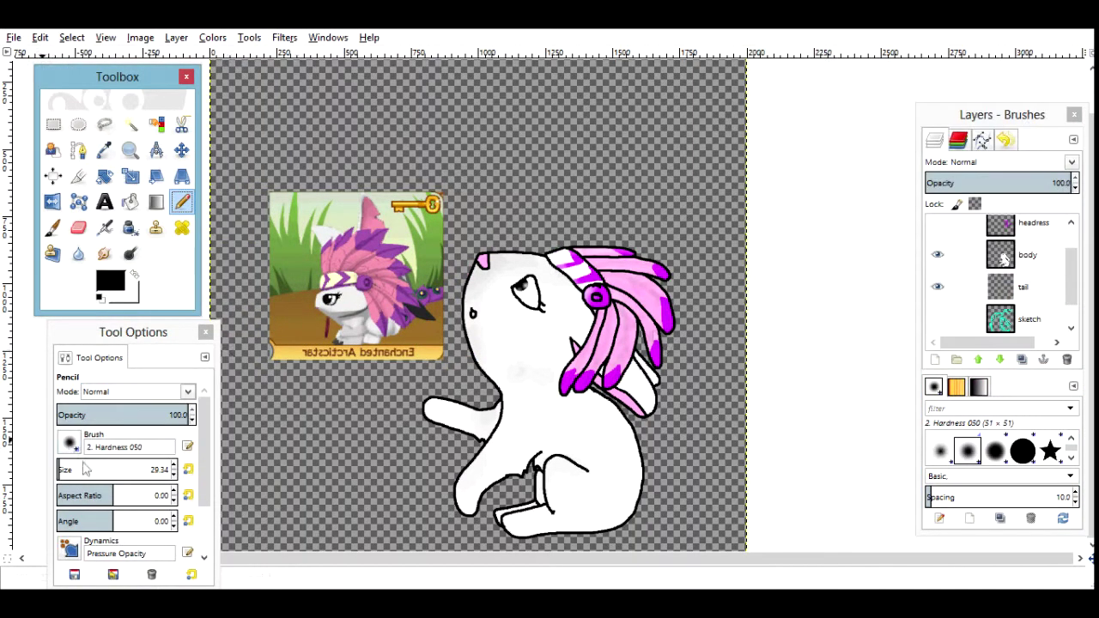
left_click_drag(86, 468, 146, 470)
- Move the reference picture over the rabbit's body and fade the body layer
key("m")
mouse_move(356, 275)
left_mouse_down()
mouse_move(665, 374)
mouse_move(678, 403)
mouse_move(627, 376)
mouse_move(662, 444)
left_mouse_up()
left_click(1009, 234)
- Try to outline a segmented tail rising behind the rabbit's back in black with the Pencil
left_click(130, 150)
left_click(707, 539)
key("n")
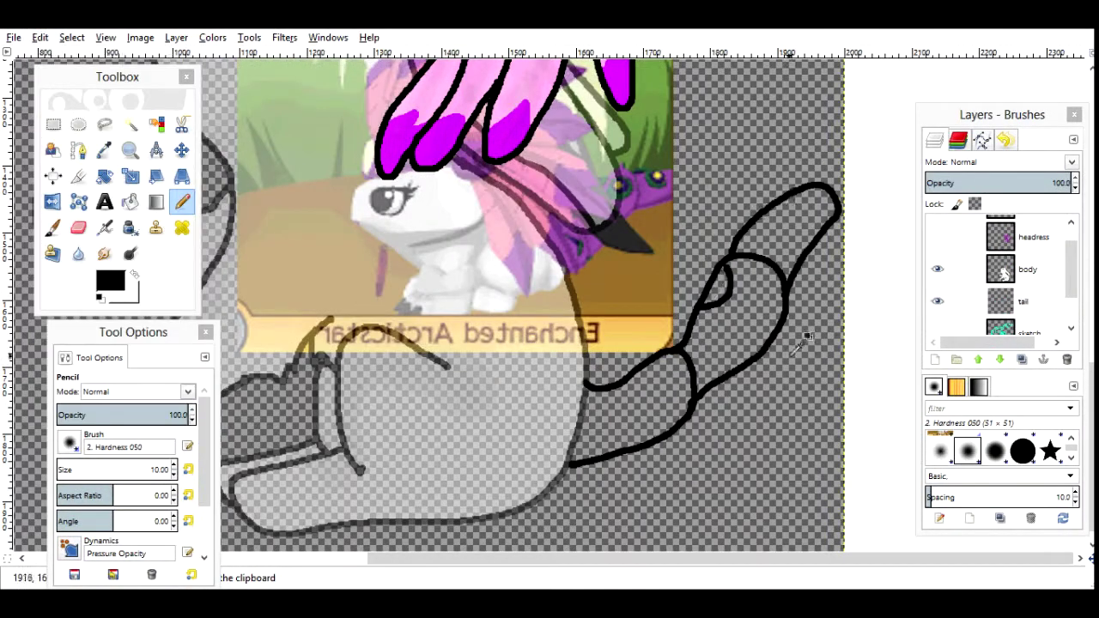
key("ctrl+z")
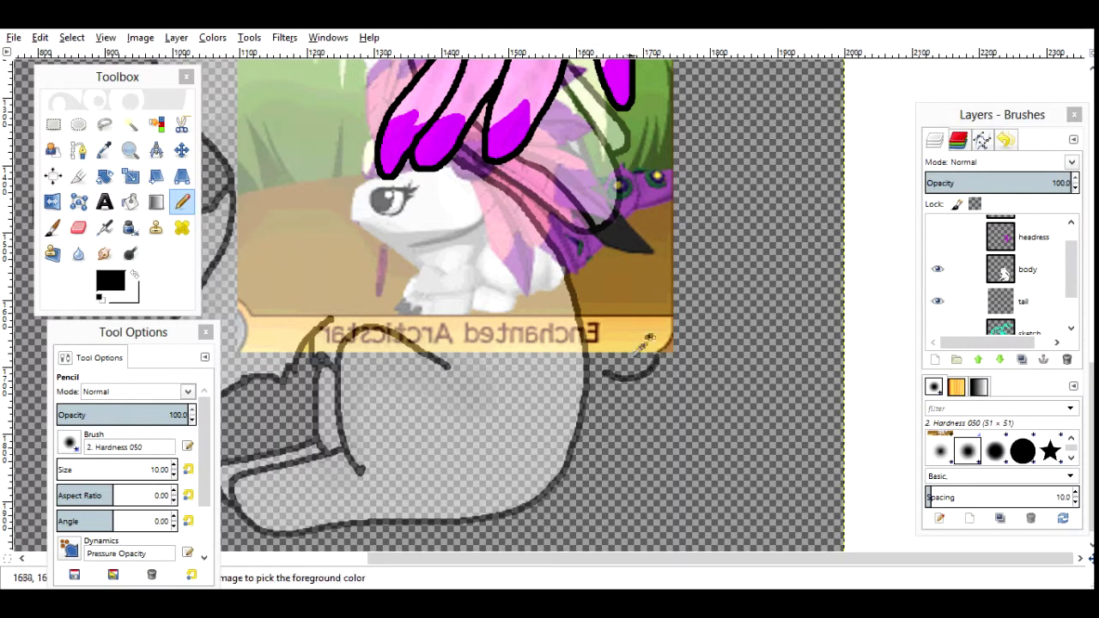
- Draw three small rimmed knobs in a diagonal row behind the rabbit's back in black
left_click_drag(797, 230, 773, 257)
left_click_drag(758, 294, 707, 335)
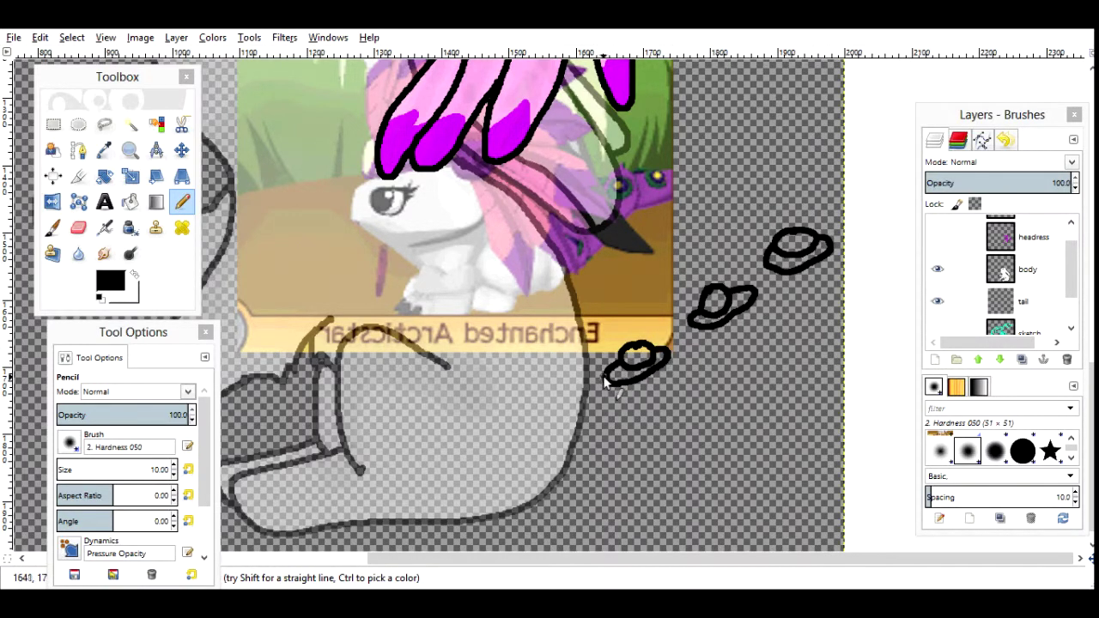
- Try to outline joined tail segments beneath the three knobs in black with the Pencil
left_click_drag(567, 462, 672, 355)
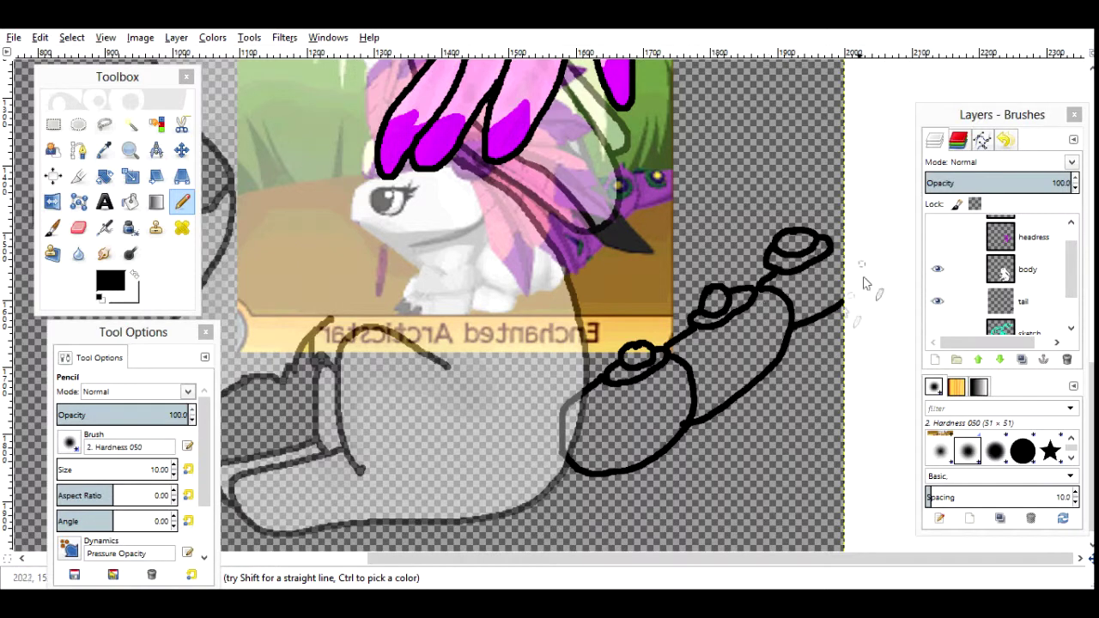
key("ctrl+z")
key("ctrl+z")
key("ctrl+z")
left_click_drag(670, 399, 734, 330)
key("ctrl+z")
left_click_drag(575, 440, 713, 340)
left_click_drag(700, 382, 765, 342)
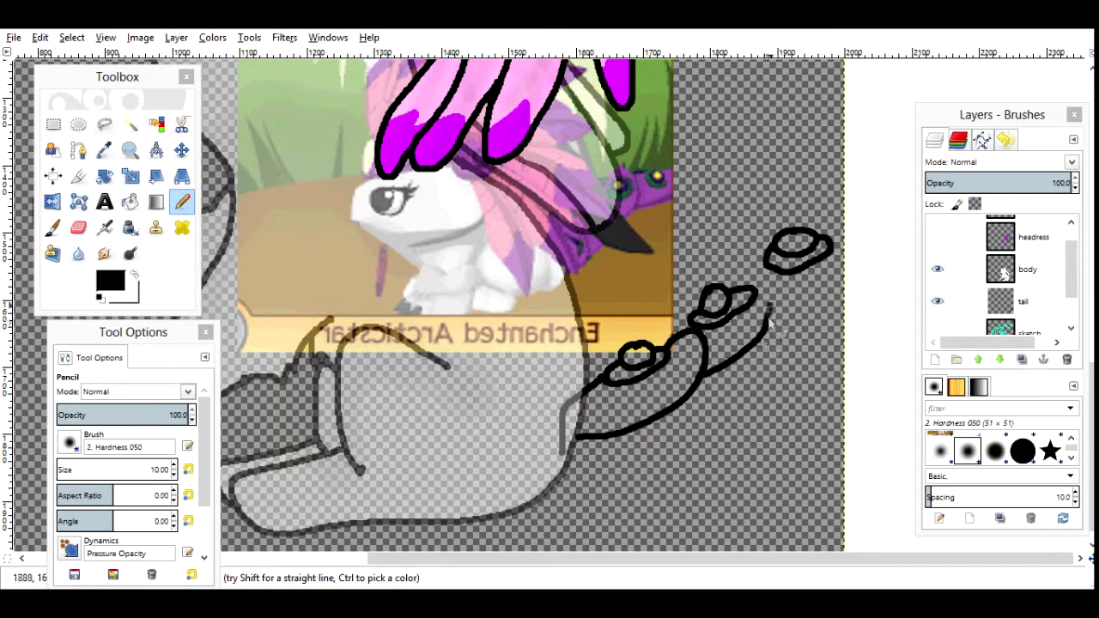
key("ctrl+z")
key("ctrl+z")
- Draw three joined, curved tail segments in black beneath the rimmed knobs, running to the canvas edge
left_click_drag(607, 442, 569, 443)
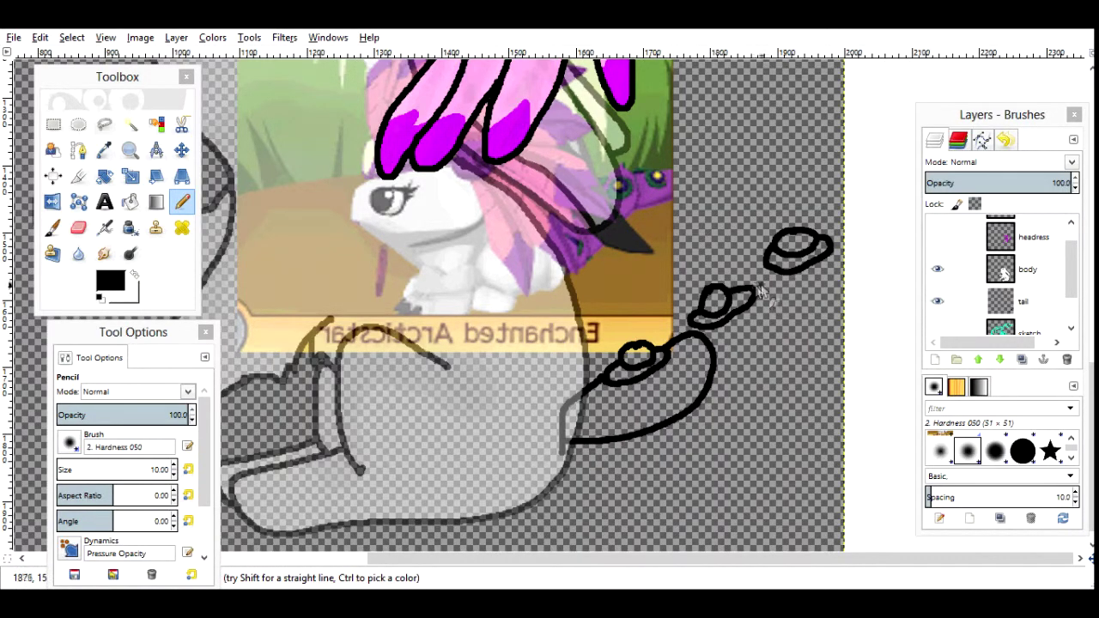
left_click_drag(751, 309, 783, 279)
left_click_drag(790, 288, 718, 390)
left_click_drag(696, 339, 734, 382)
left_click_drag(773, 344, 831, 316)
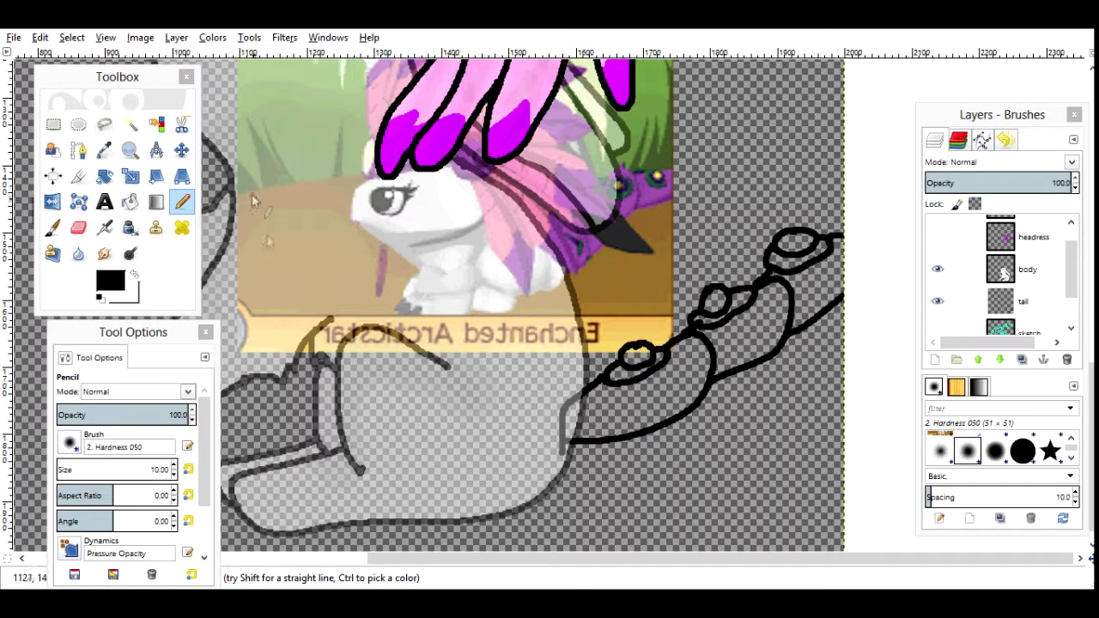
- Fill the outlined tail segments and knobs with white using Bucket Fill
key("shift+b")
key("x")
left_click(644, 392)
left_click(730, 305)
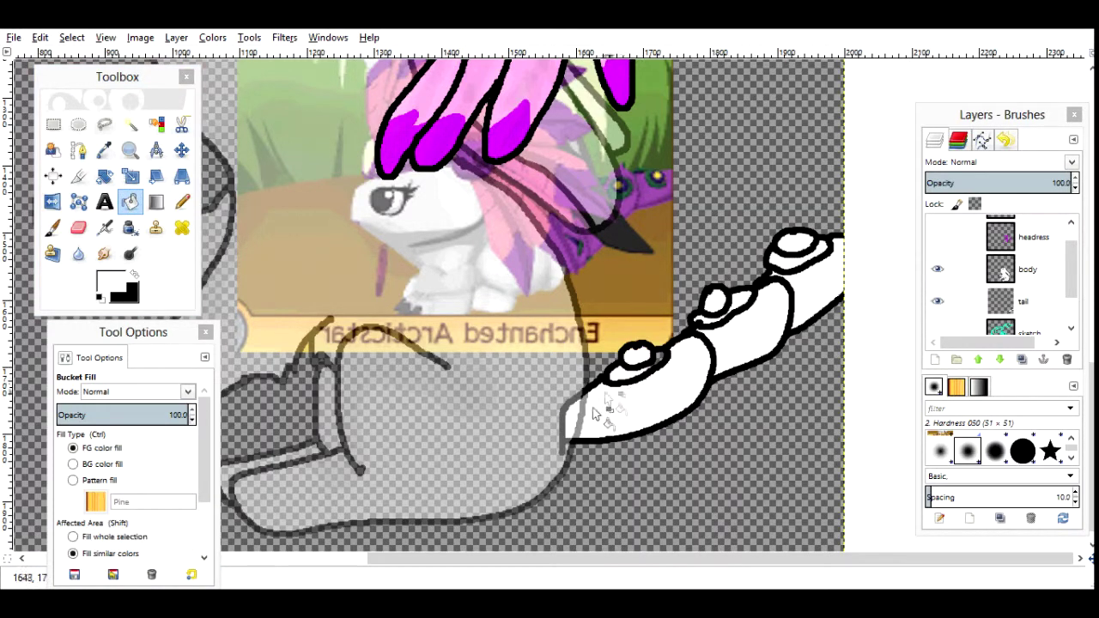
- Hide the body layer and choose magenta as a painting colour
left_click(938, 331)
left_click(969, 296)
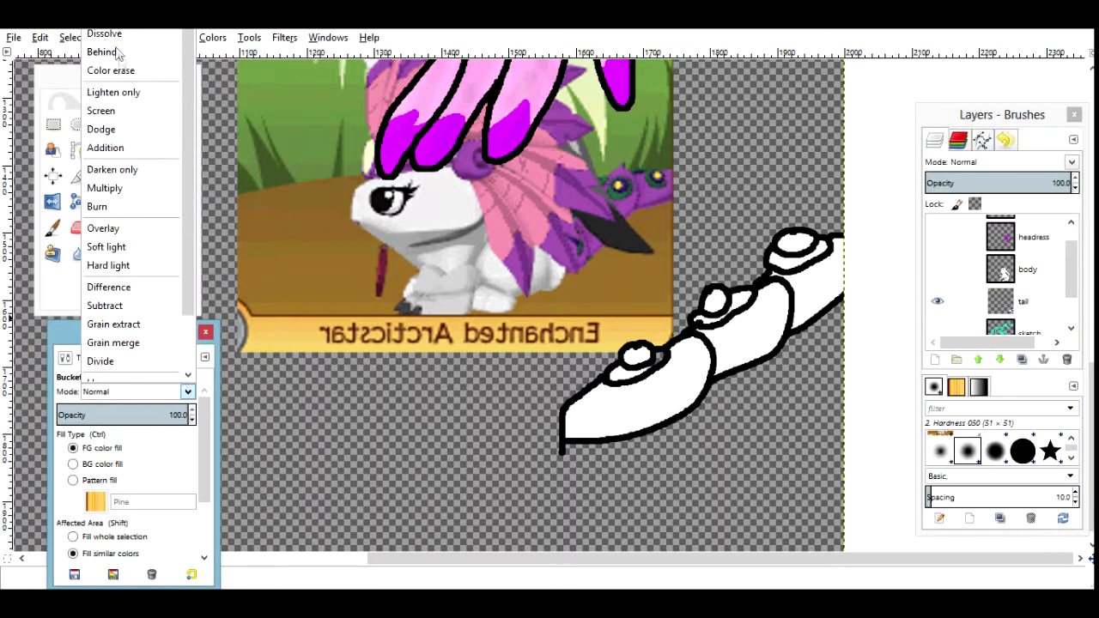
key("x")
key("n")
left_click(110, 281)
left_click(948, 334)
key("x")
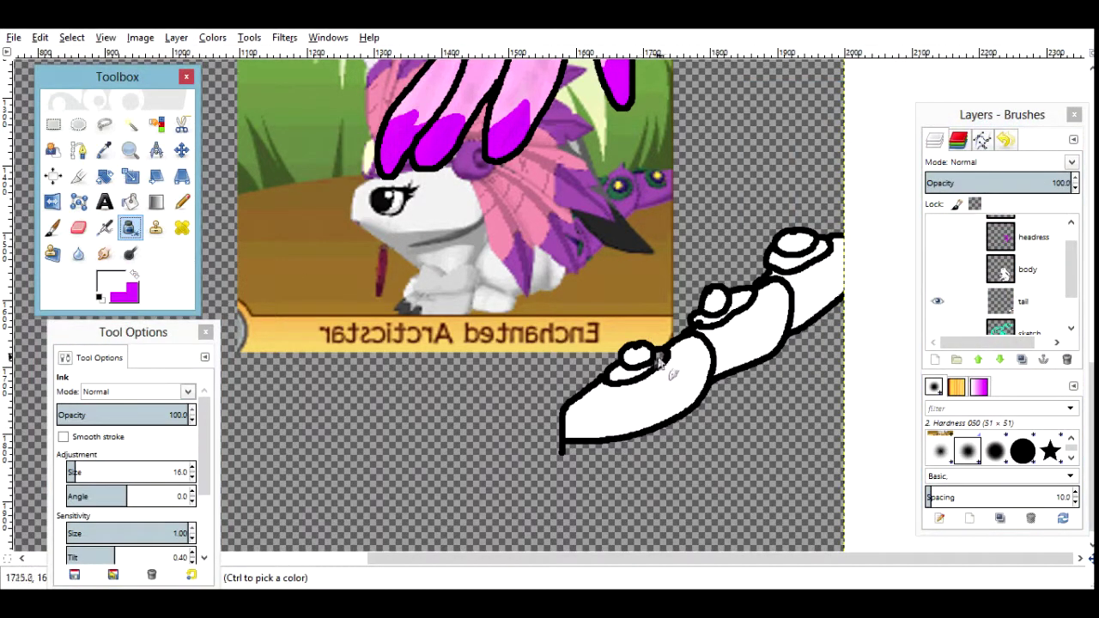
- Colour the white tail segments magenta with a large Pencil in Multiply mode
key("shift+b")
left_click(187, 392)
left_click(103, 34)
key("n")
left_click(187, 391)
key("Escape")
key("shift+b")
left_click(635, 404)
key("ctrl+z")
key("n")
left_click(188, 392)
left_click(105, 188)
left_click_drag(635, 395, 829, 262)
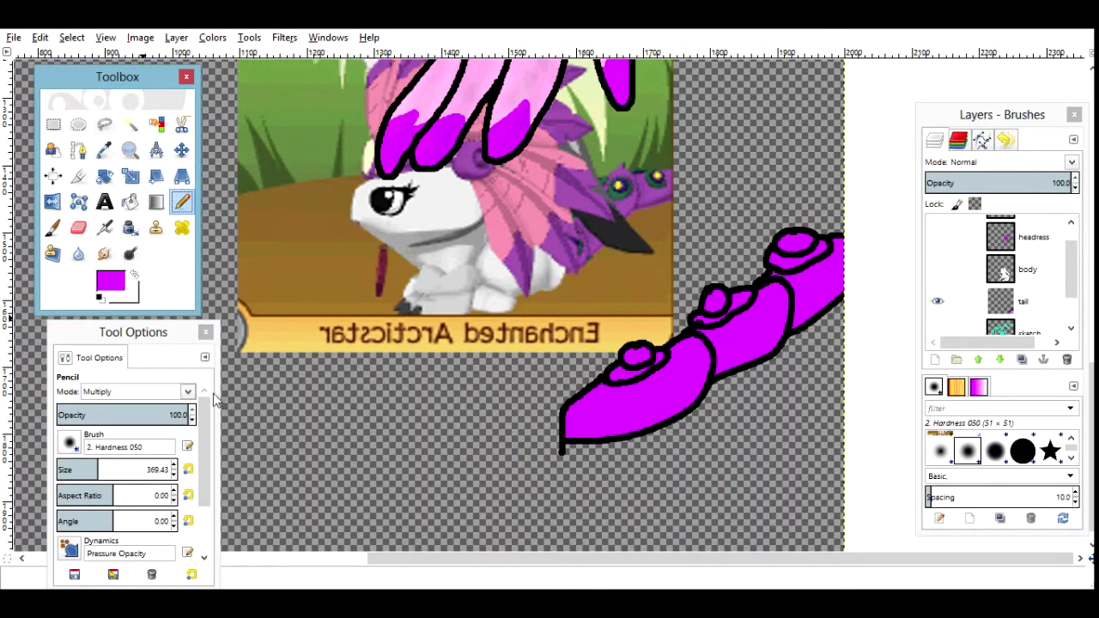
- Try to paint the lowest tail knob yellow with the Pencil in Multiply mode
left_click(110, 281)
left_click(957, 334)
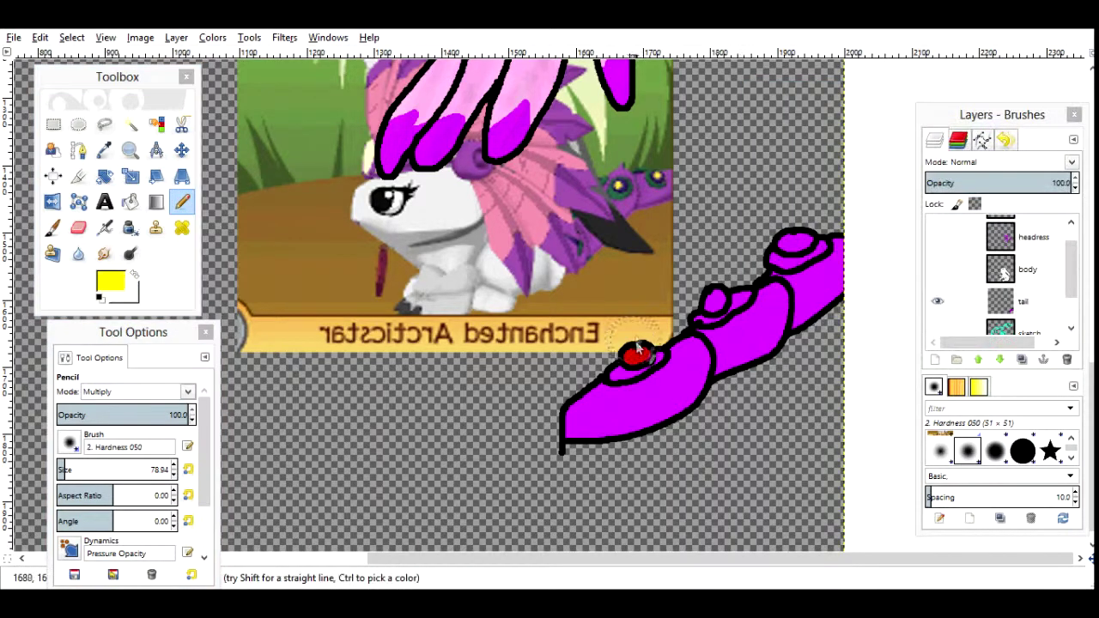
left_click(187, 392)
left_click(95, 14)
- Delete the painted tail layer and add a blank layer in its place
left_click(1068, 359)
left_click(936, 359)
key("Return")
left_click(14, 36)
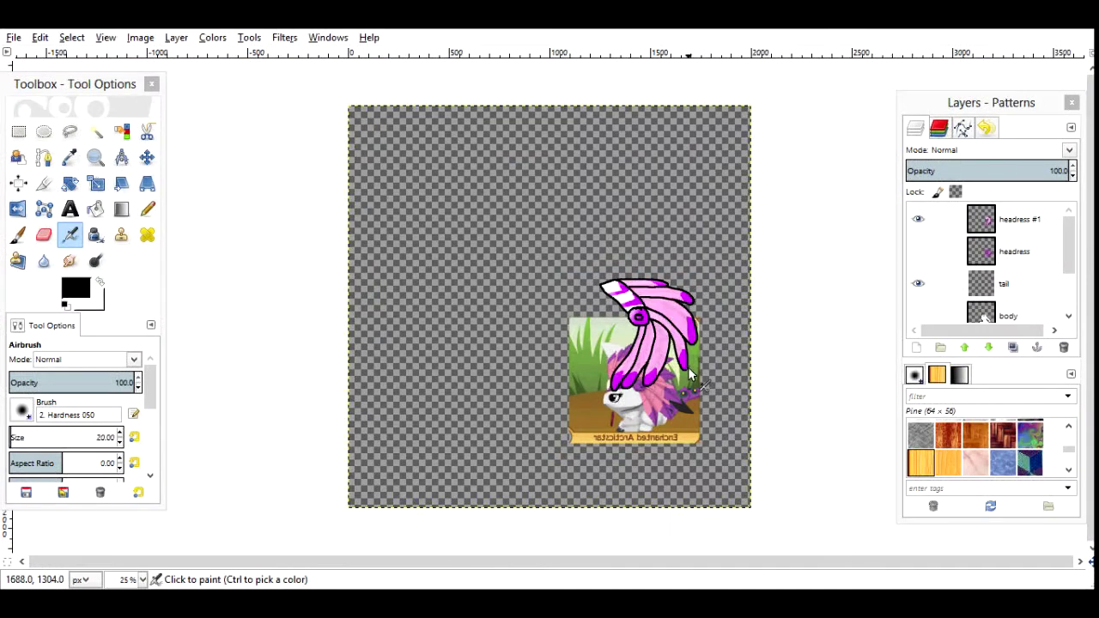
- Show the body layer again at full opacity and make the tail layer active
left_click(973, 295)
scroll(944, 258, "down", 2)
scroll(945, 258, "up", 2)
left_click(919, 220)
left_click(919, 220)
scroll(988, 258, "down", 2)
left_click(918, 273)
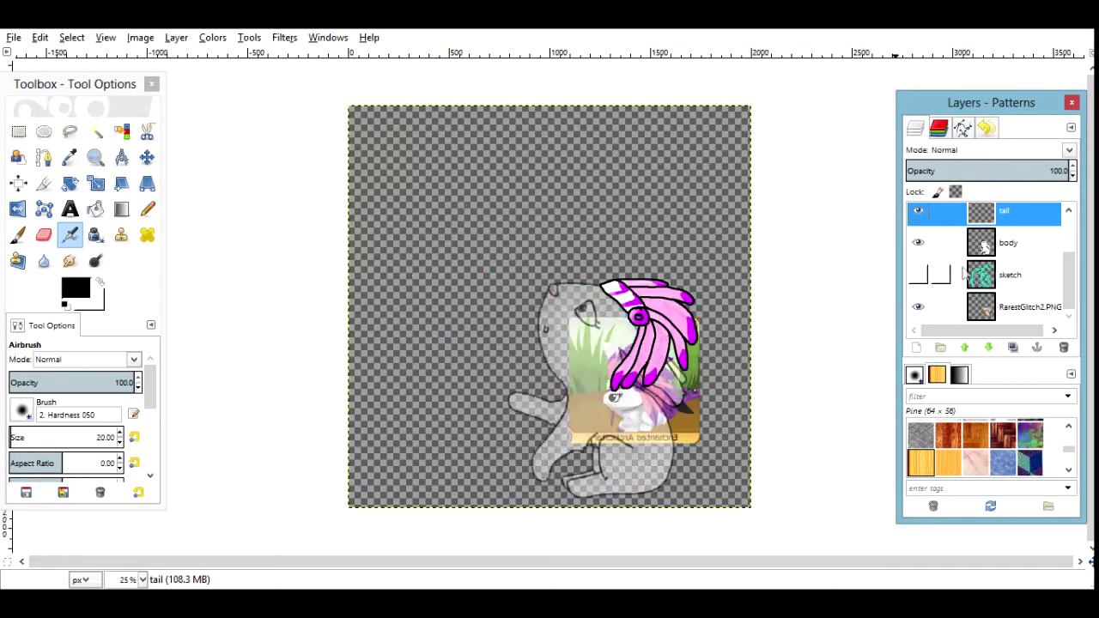
scroll(987, 257, "up", 2)
left_click(1014, 283)
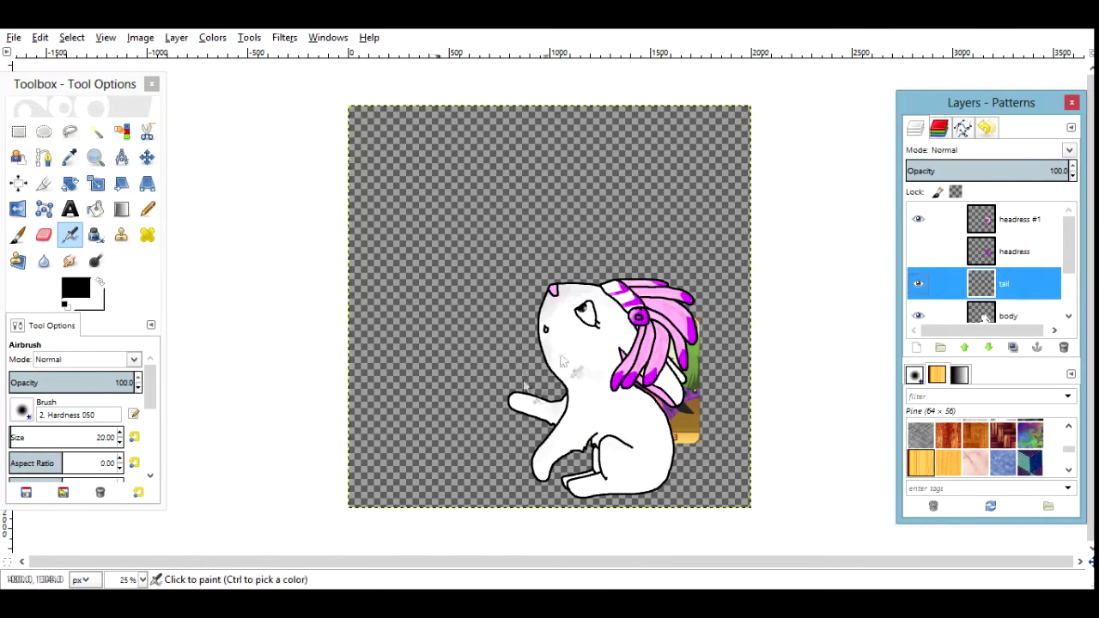
- Move the RarestGlitch2.PNG reference picture out from behind the rabbit to the empty area in front of its face
left_click(95, 157)
left_click(807, 550)
scroll(987, 258, "down", 2)
left_click(942, 307)
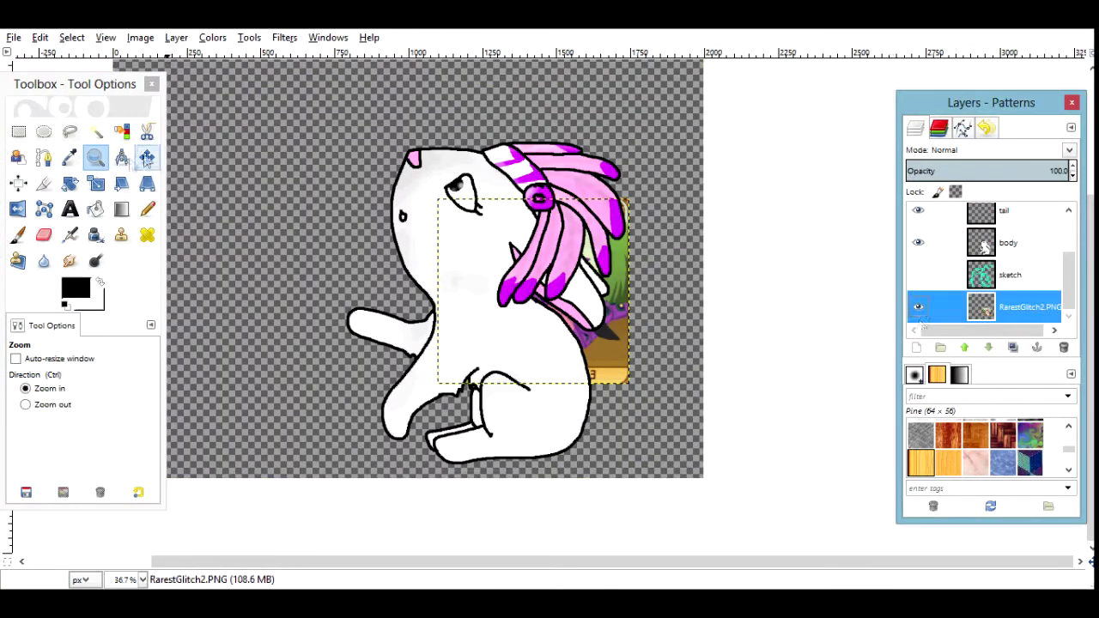
key("m")
left_click_drag(606, 334, 329, 318)
left_click(40, 37)
left_click(74, 54)
left_click_drag(614, 344, 343, 340)
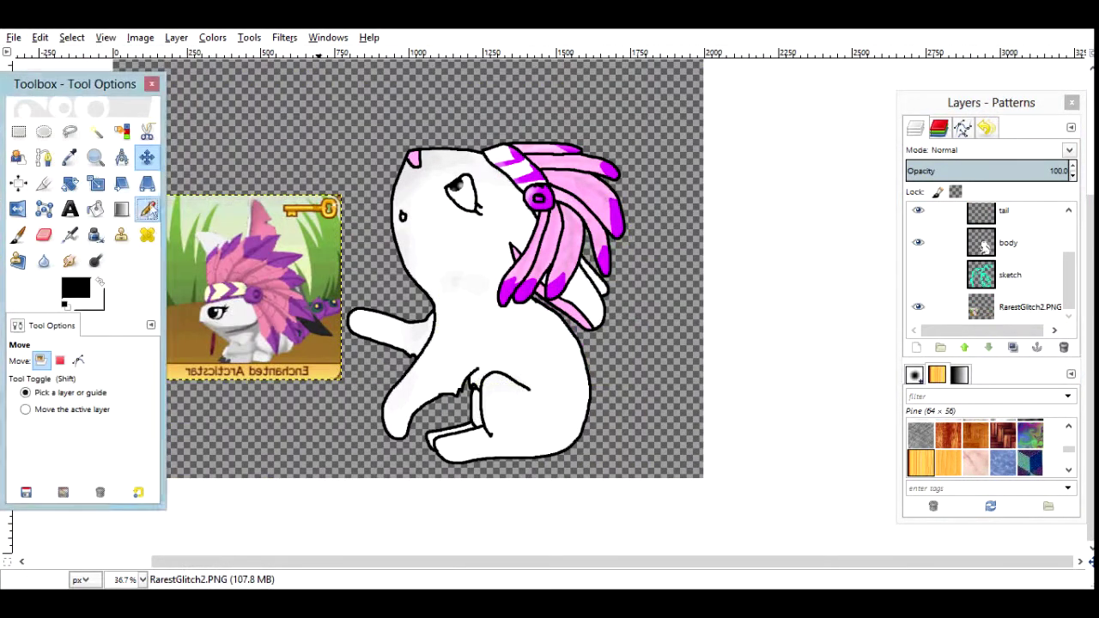
- Delete the hidden "headress" layer and save the image
left_click(147, 208)
left_click_drag(1067, 292, 1068, 258)
left_click(1013, 251)
left_click(918, 251)
left_click(1063, 347)
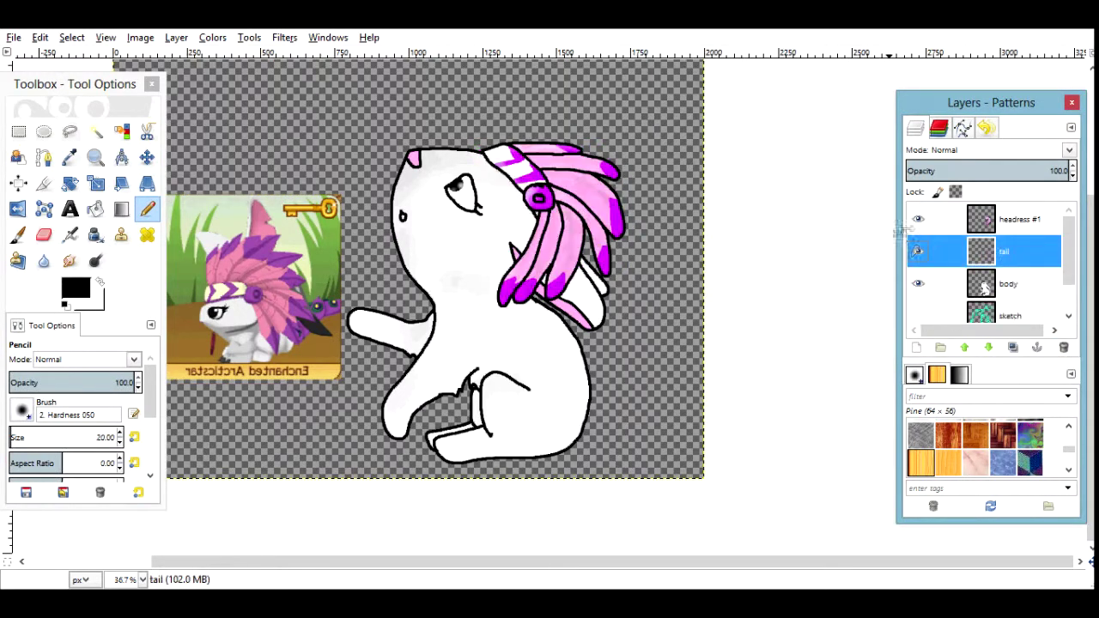
left_click(14, 37)
left_click(35, 166)
- Sketch a rough segmented tail behind the rabbit's back in bright green with the Pencil at size 20
left_click(78, 289)
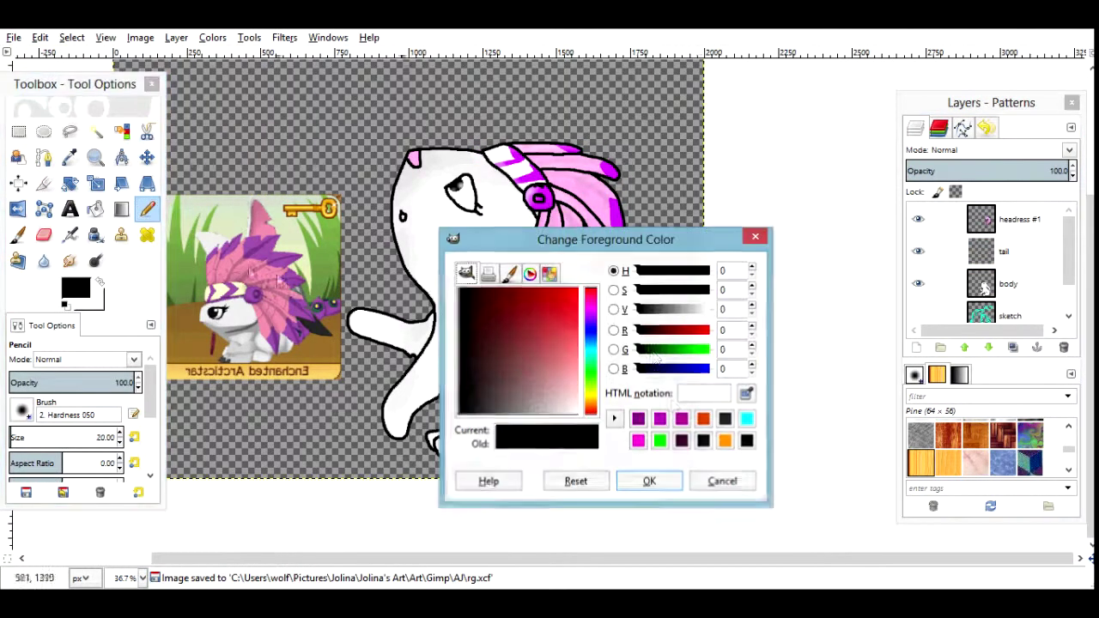
left_click(633, 422)
left_click(645, 479)
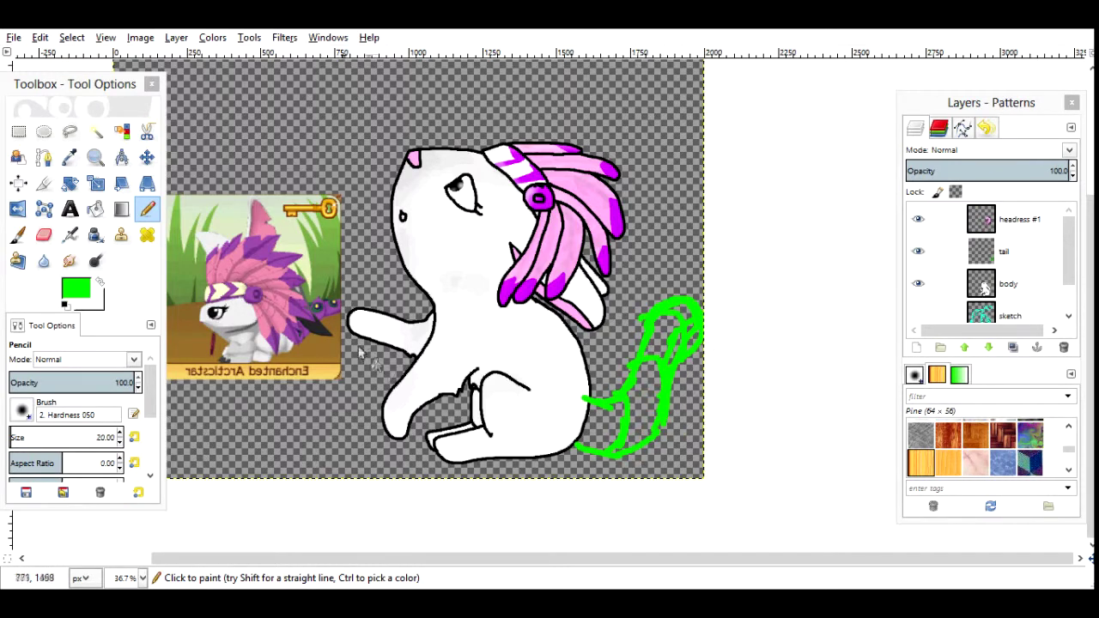
- Replace the tail layer with a new blank layer beneath the body layer and save the image
left_click(1014, 251)
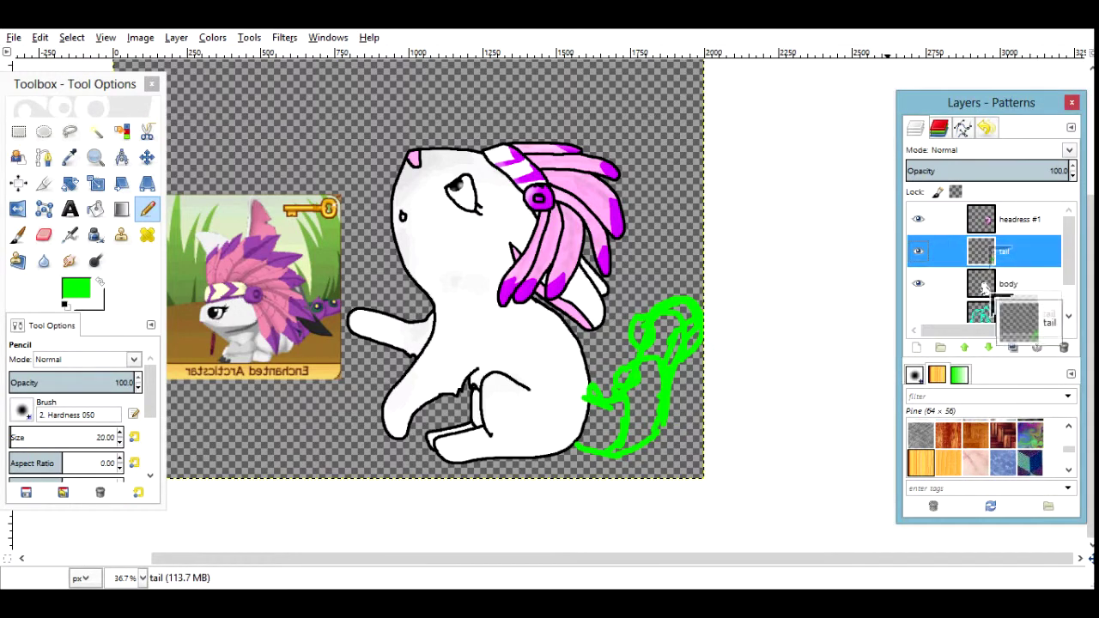
left_click(1065, 347)
left_click(916, 347)
key("Return")
left_click(14, 37)
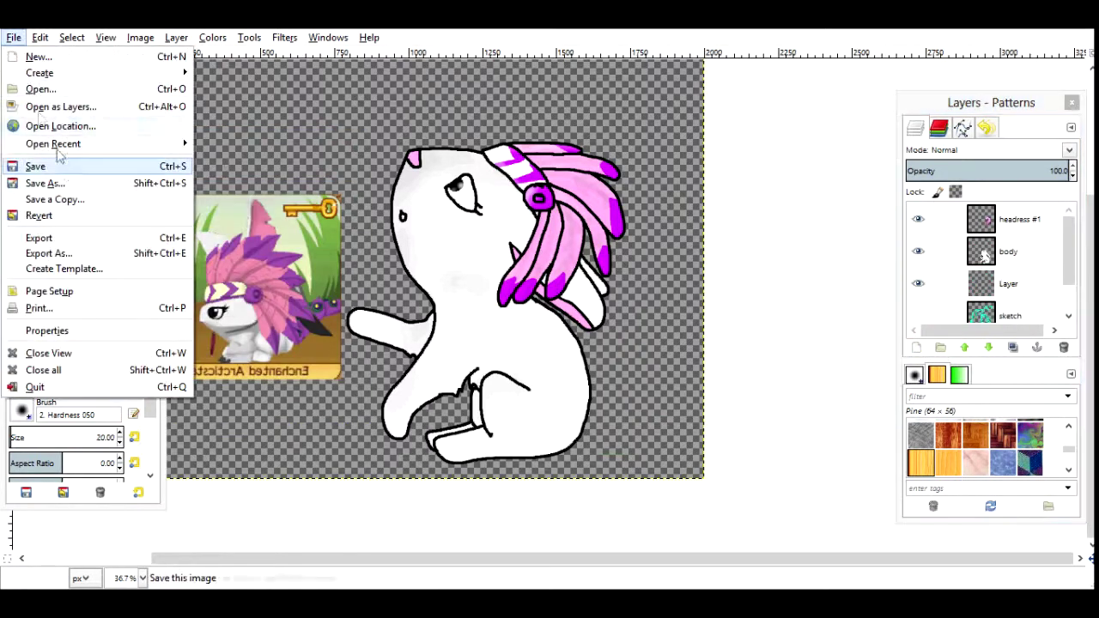
left_click(35, 163)
- Sketch a segmented tail curving up behind the rabbit in bright green with the Pencil at size 10
left_click(11, 437)
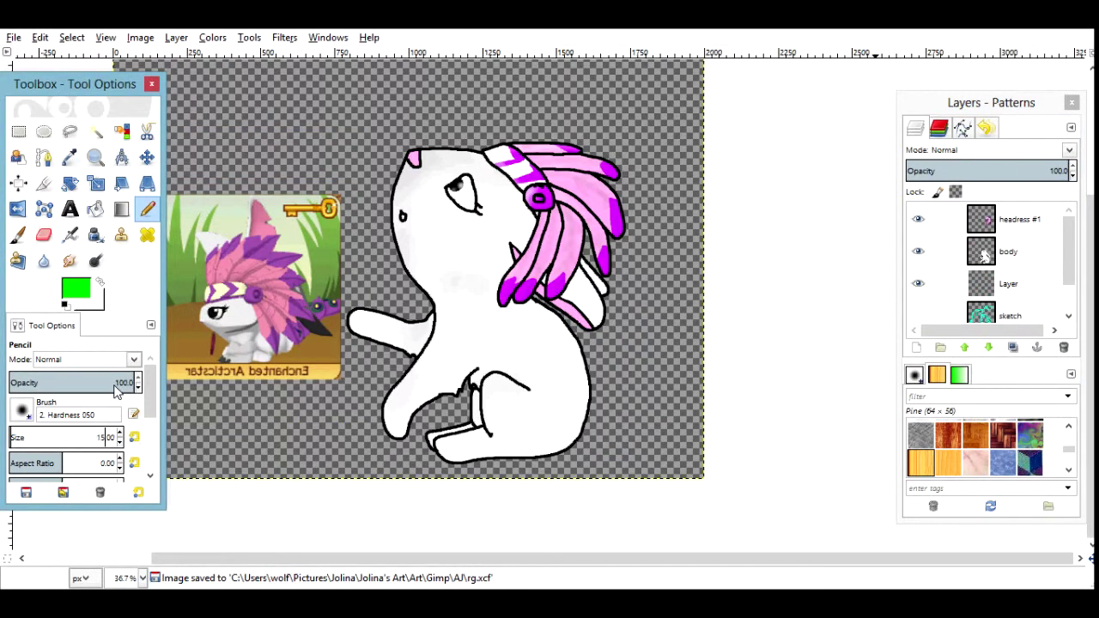
left_click_drag(593, 456, 658, 422)
key("ctrl+z")
left_click_drag(425, 440, 344, 464)
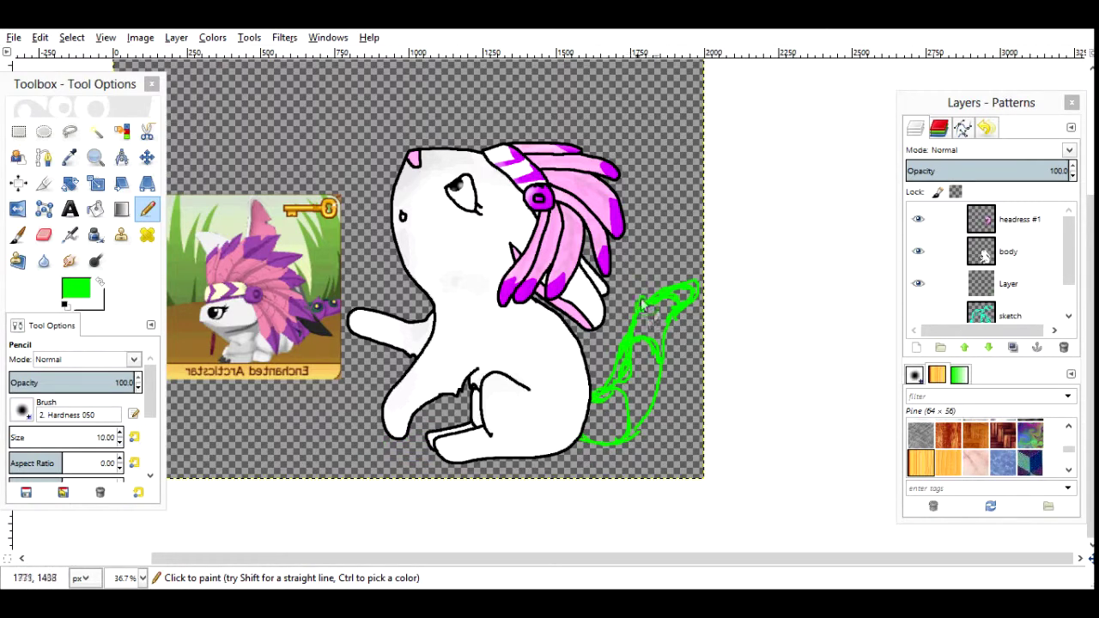
- Add a layer named "t" above the green tail sketch and reset the foreground colour to black
key("shift+ctrl+n")
type("t")
key("Return")
left_click(76, 289)
left_click(65, 304)
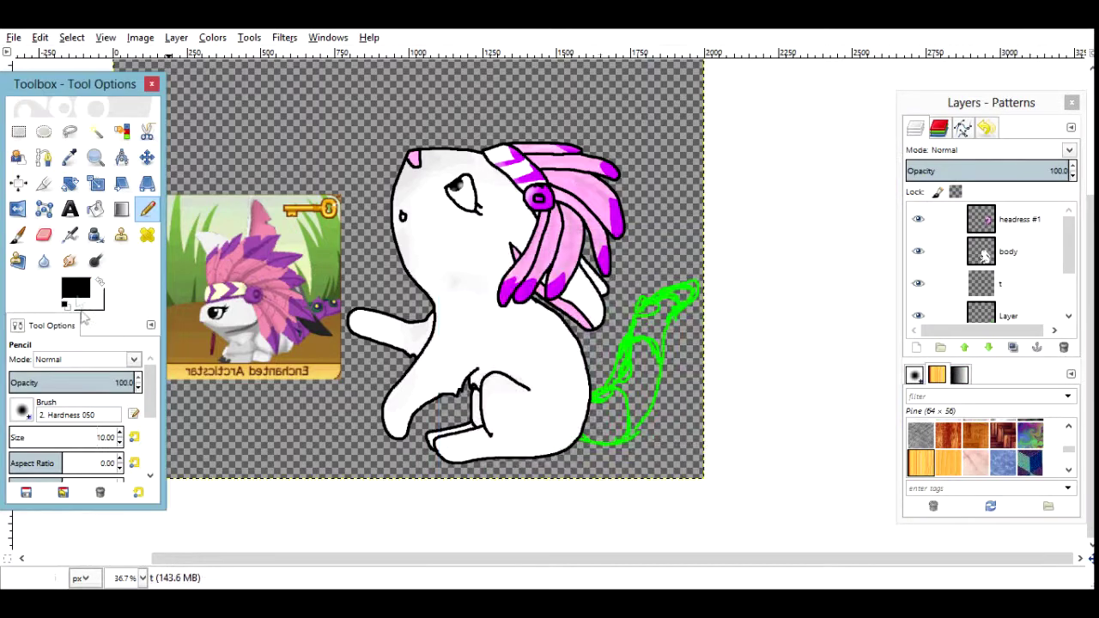
- Move the reference picture back behind the rabbit's headdress, close to the tail sketch
key("z")
left_click(677, 298)
key("m")
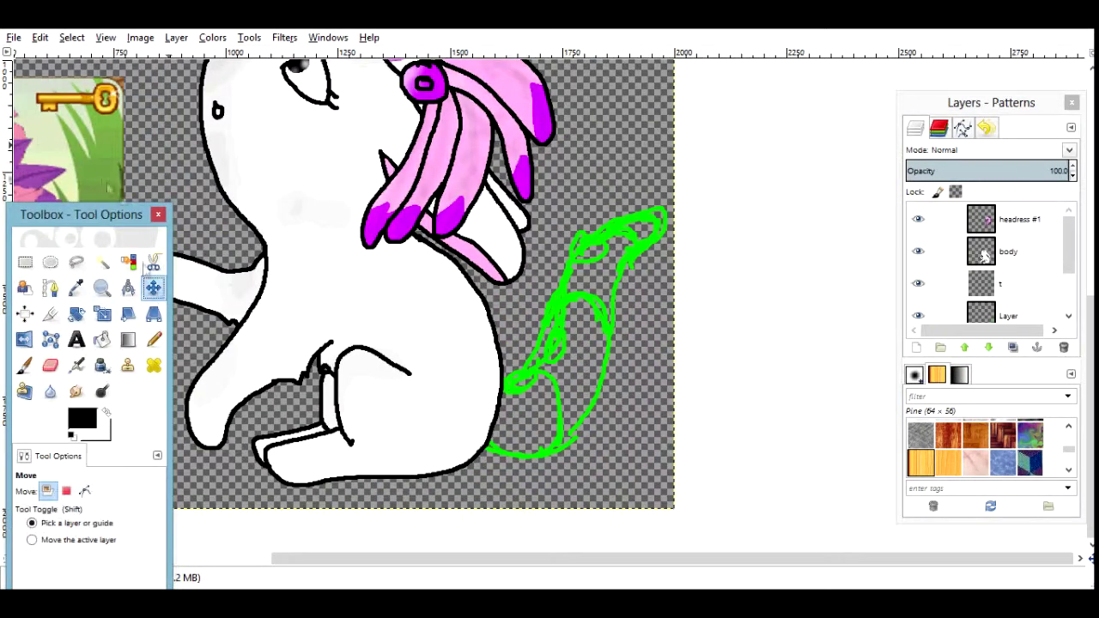
scroll(985, 258, "down", 3)
- Trace the segmented tail and its four oval spots in black on layer "t" with the Pencil at size 10
key("n")
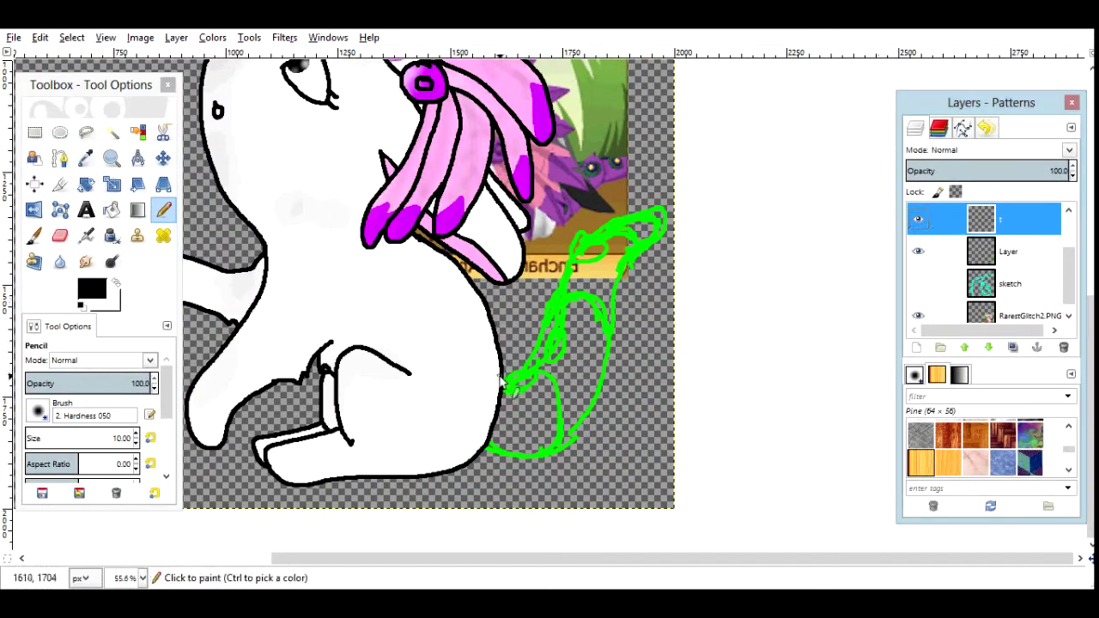
left_click_drag(505, 375, 530, 375)
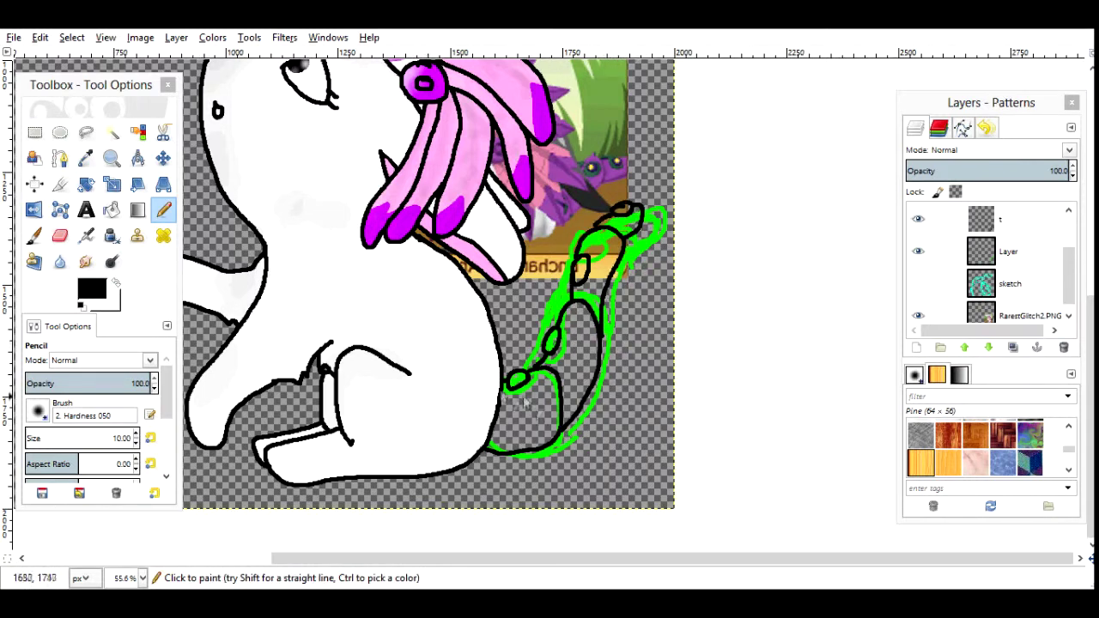
- Fill the tail segments with dark purple using Bucket Fill
key("shift+b")
left_click(92, 289)
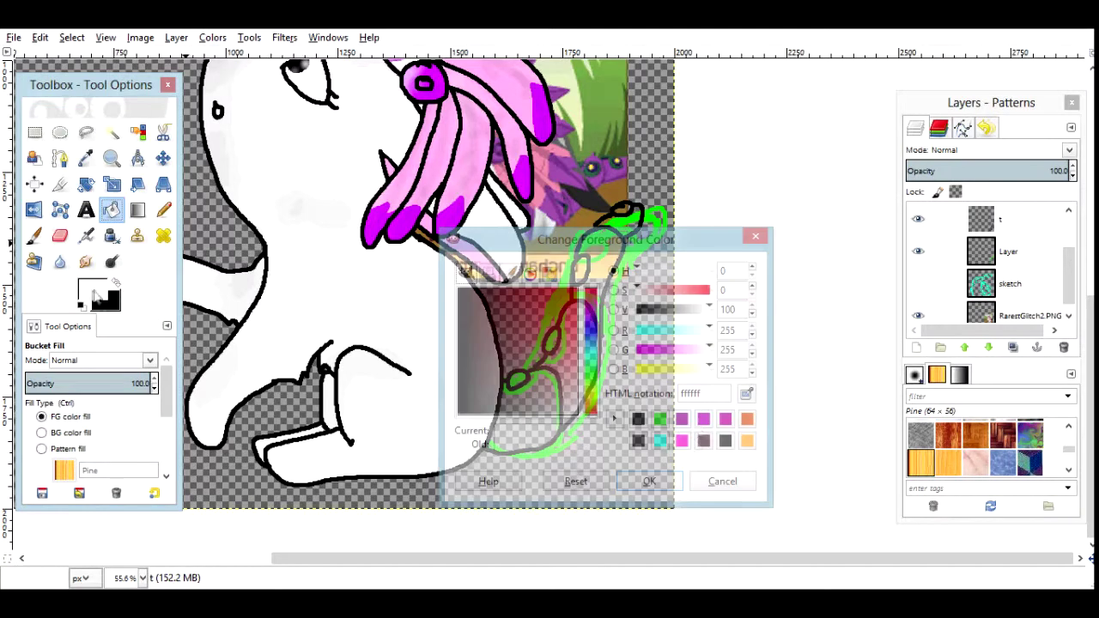
left_click(650, 478)
left_click(590, 335)
- Select the purple segments by colour and brush lighter purple over them with the Paintbrush at size 166.25 and opacity 21.8
left_click(112, 132)
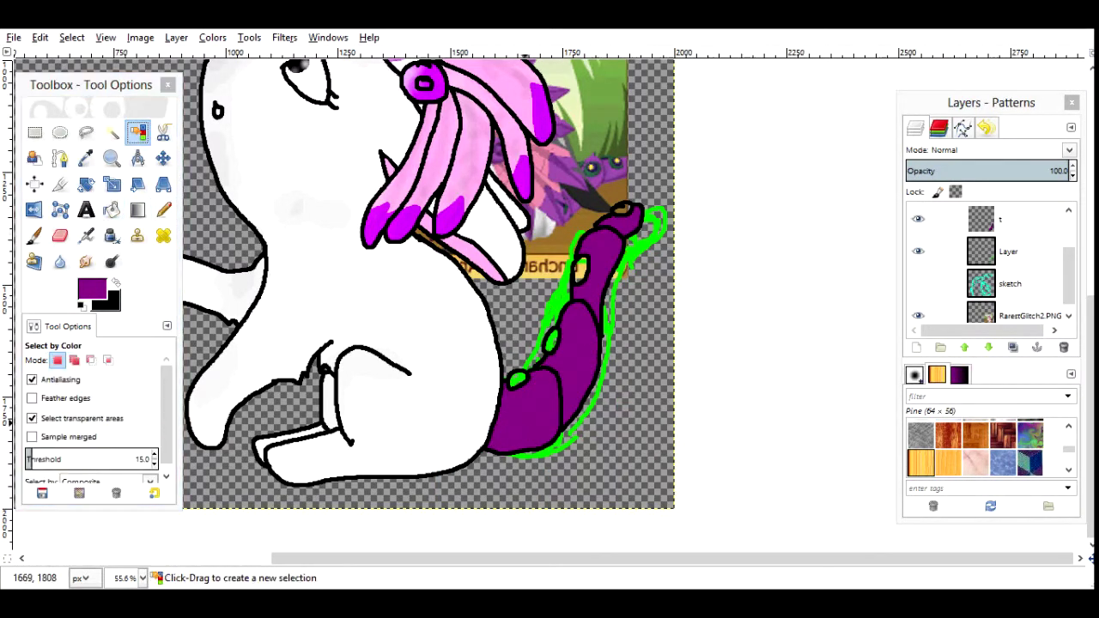
left_click(35, 237)
left_click(92, 289)
left_click(650, 481)
left_click(41, 438)
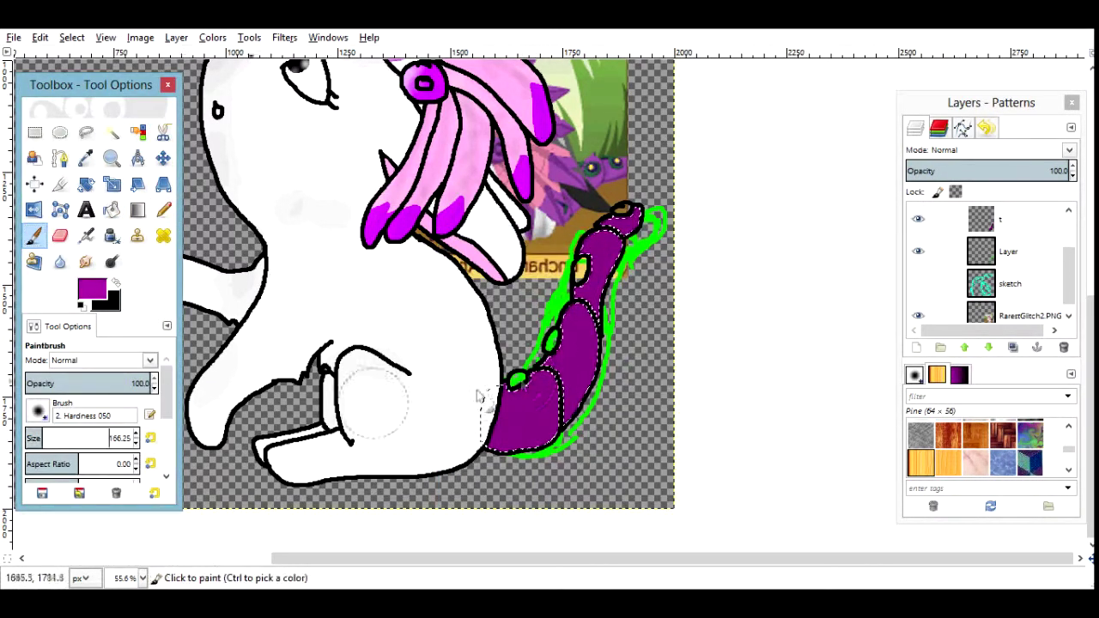
left_click(52, 384)
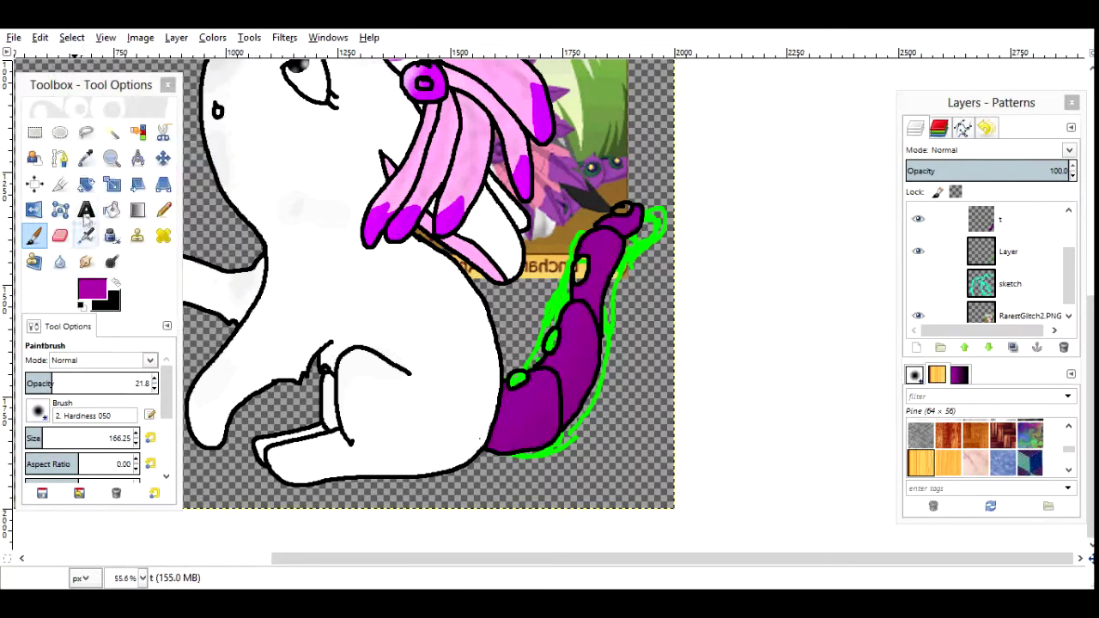
- Fill the four oval spots along the tail with yellow using Bucket Fill
left_click(112, 210)
left_click(92, 290)
left_click(589, 342)
left_click(571, 257)
left_click(648, 481)
left_click(582, 269)
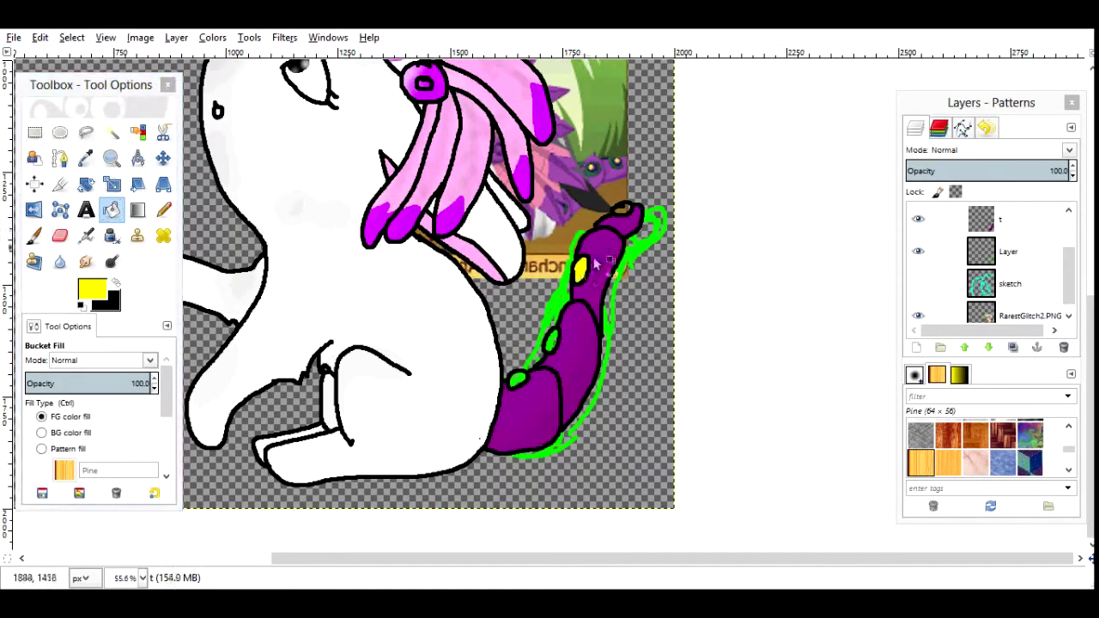
- Shade the selected purple tail segments in darker purple with the Paintbrush at size 38.56 and opacity 6.4, and blur the shading at size 76.11
left_click(137, 133)
left_click(532, 403)
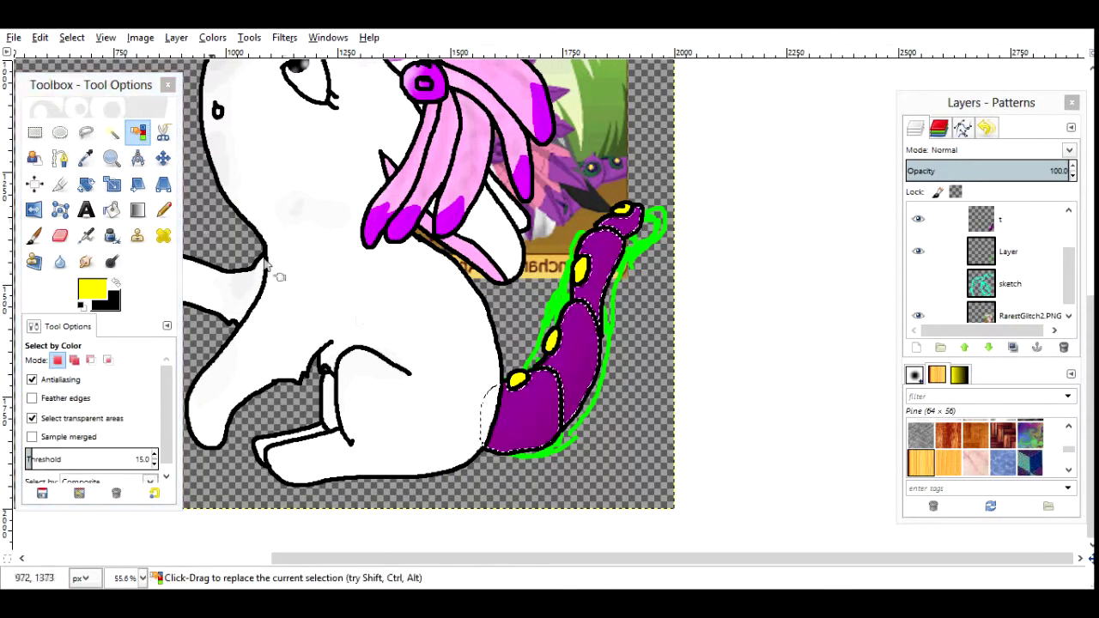
left_click(163, 210)
left_click(92, 290)
left_click(591, 344)
left_click(516, 301)
left_click(648, 481)
left_click(34, 236)
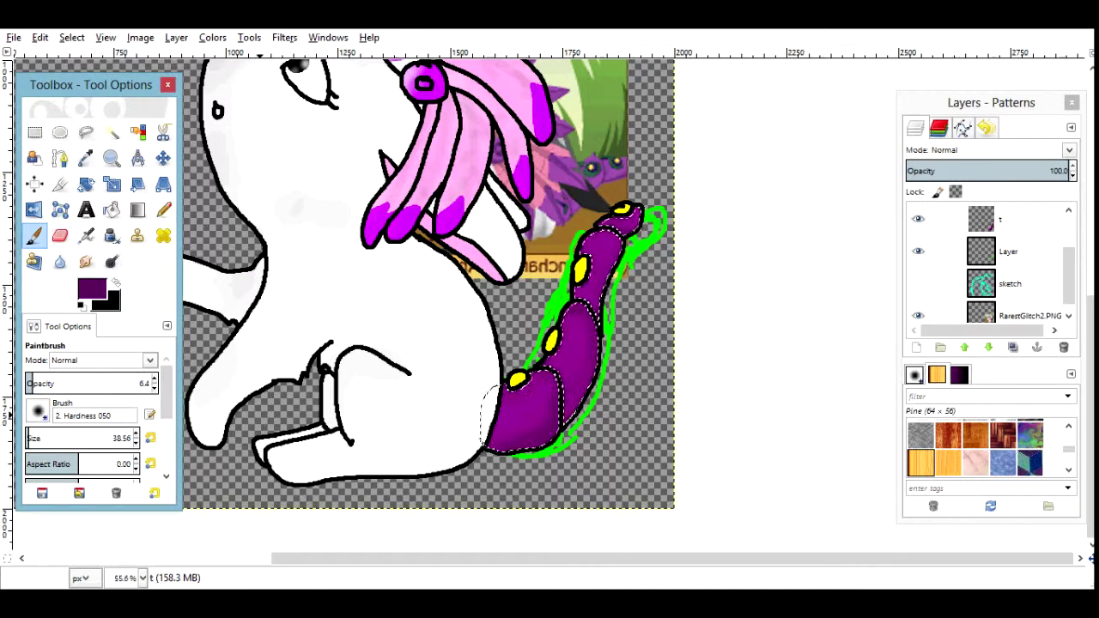
left_click(59, 262)
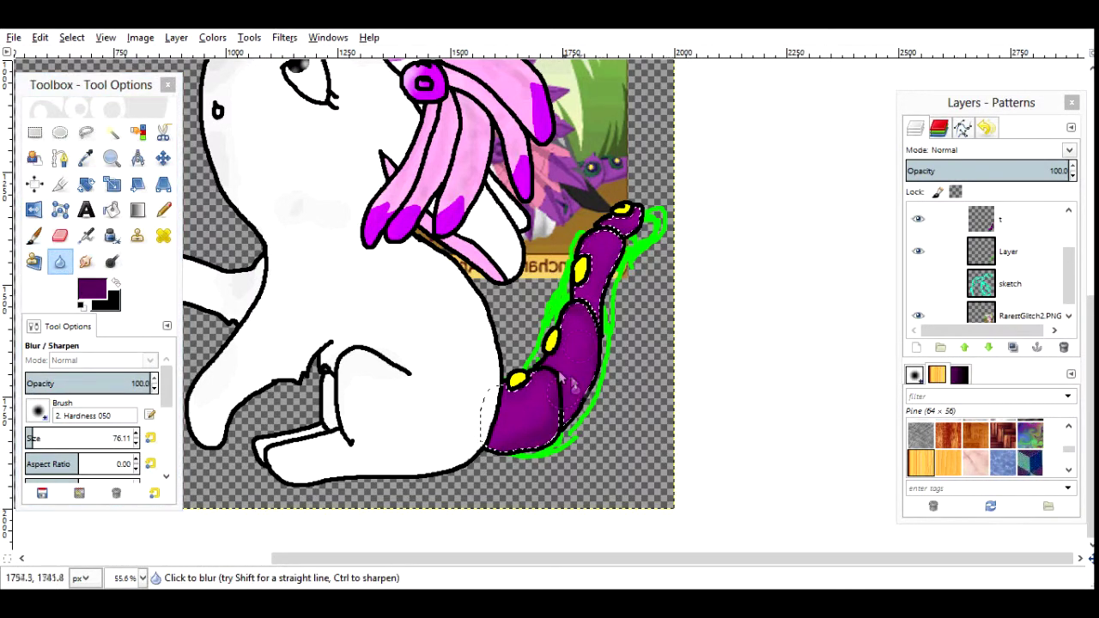
- Brush brighter purple highlights onto the tail segments with the Paintbrush at size 76.11 and opacity 19.9
left_click(34, 236)
left_click(92, 288)
left_click(647, 478)
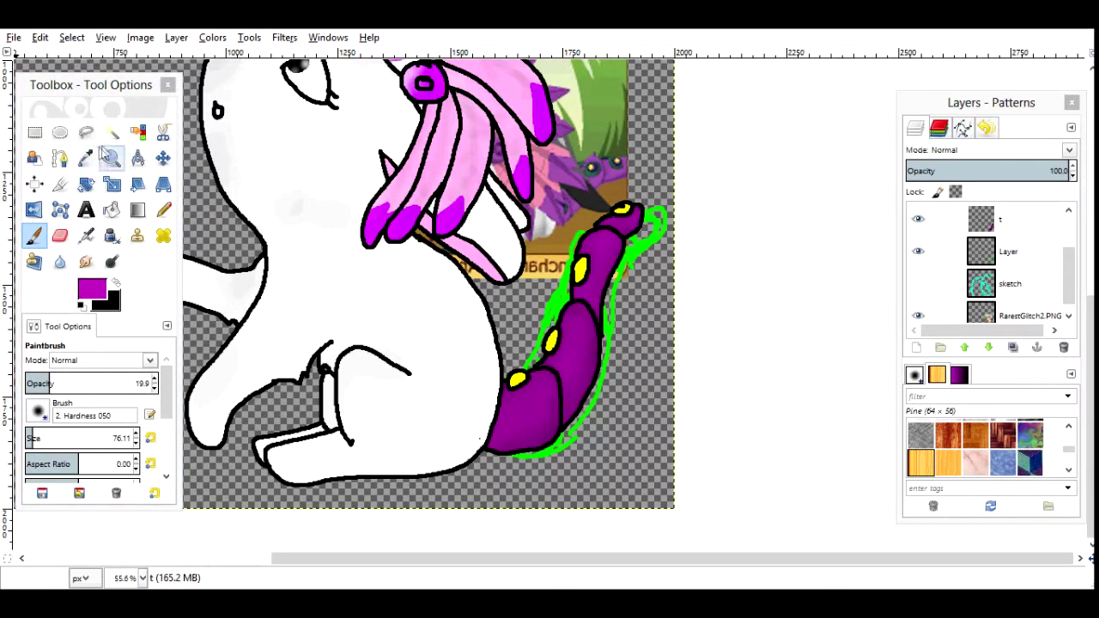
- Select the yellow tail spots by colour and shade them in dark olive yellow with the Paintbrush at opacity 19.9
left_click(137, 132)
left_click(528, 377)
left_click(164, 211)
left_click(92, 289)
left_click(647, 478)
left_click(34, 236)
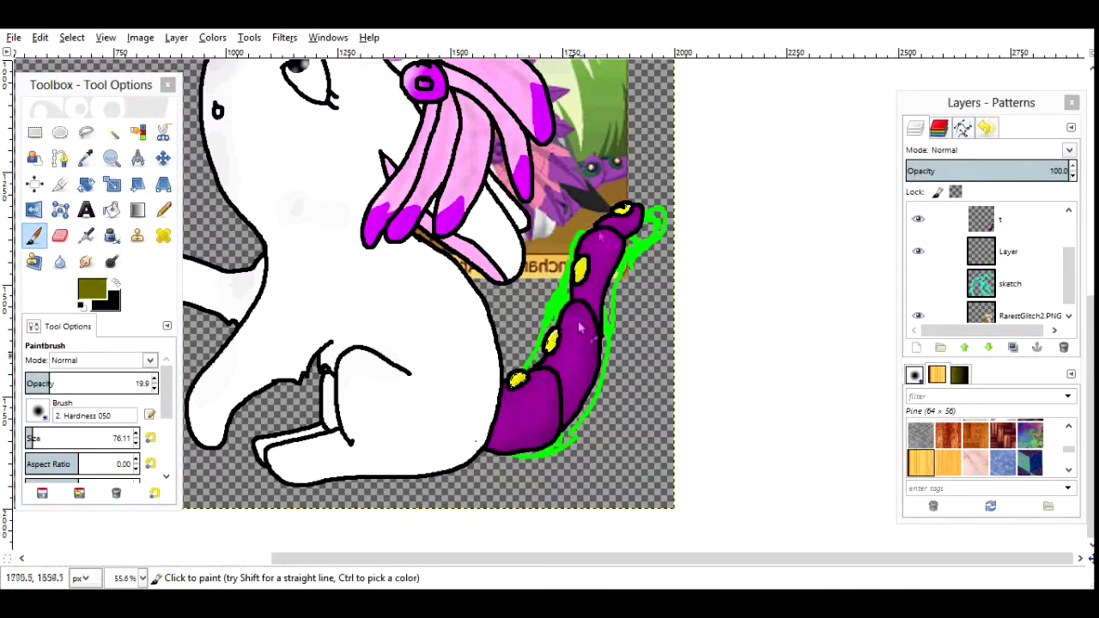
- Save the image to its existing rg.xcf file
left_click(14, 37)
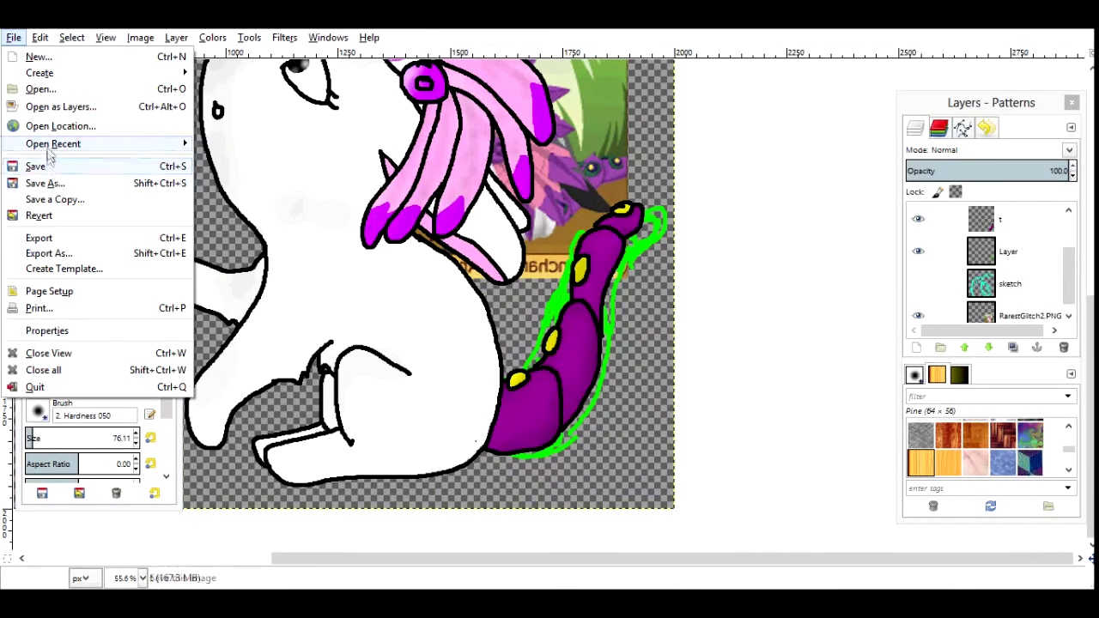
left_click(37, 164)
scroll(429, 301, "up", 2)
key("alt+e")
key("Escape")
- Move the reference picture out from behind the rabbit to the empty upper-left area of the canvas
key("z")
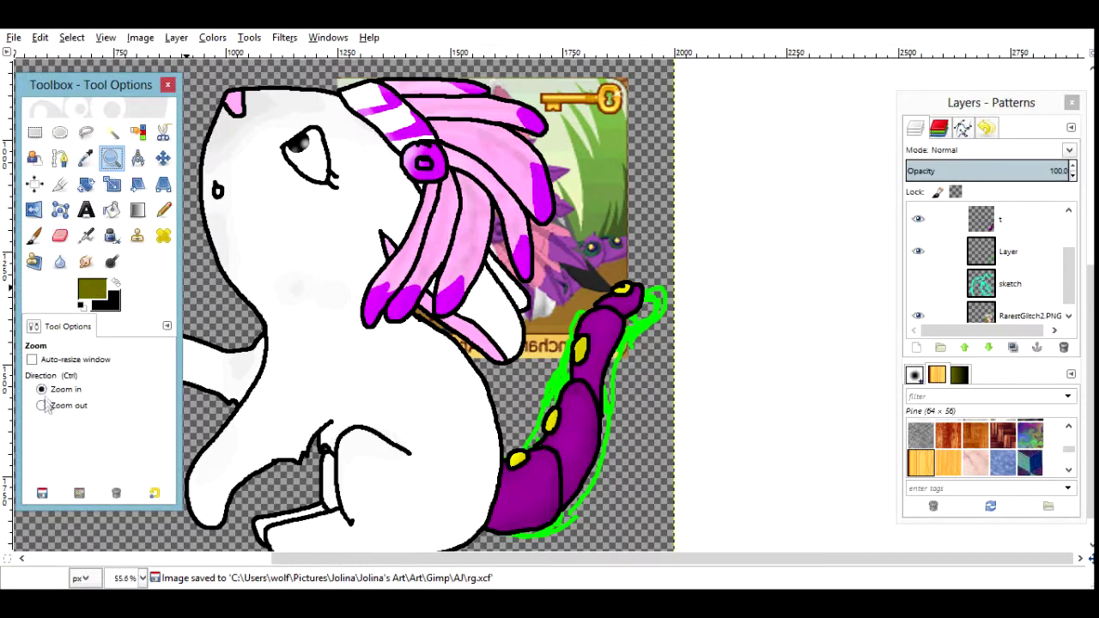
key("minus")
key("minus")
key("minus")
key("plus")
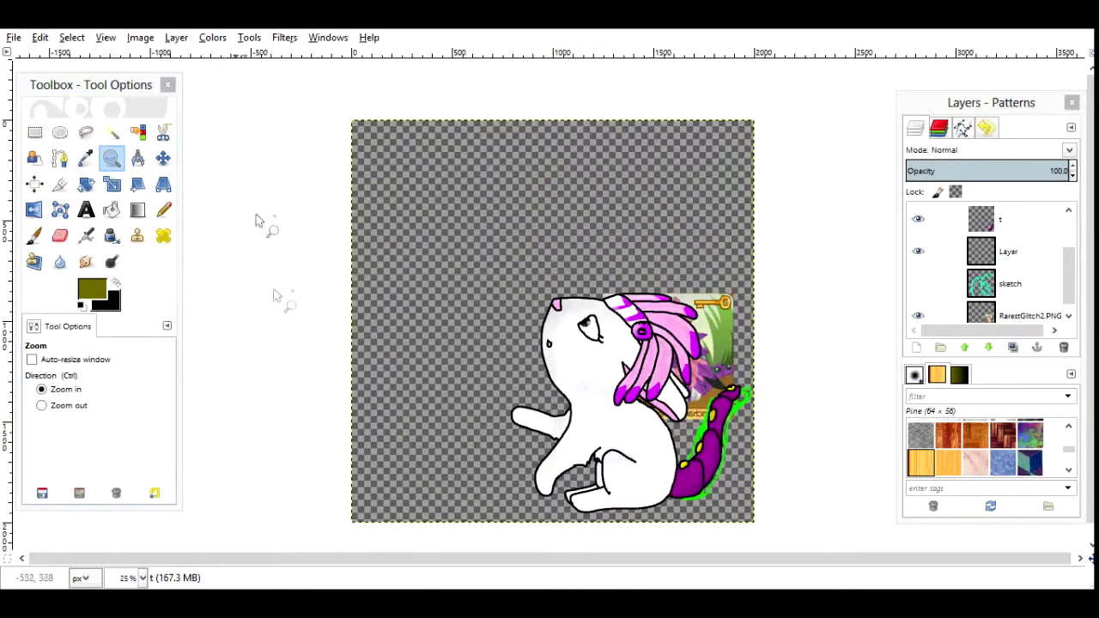
key("m")
left_click_drag(721, 344, 511, 214)
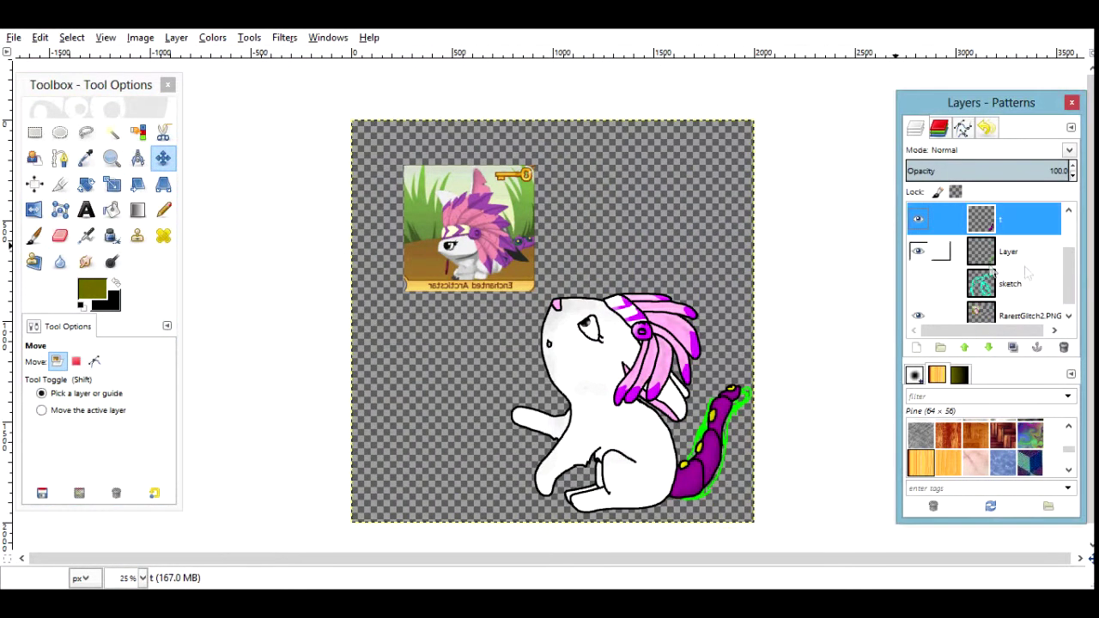
- Delete the layer with the green tail sketch and add a new layer named ne above the body layer
left_click(1009, 252)
left_click(1064, 347)
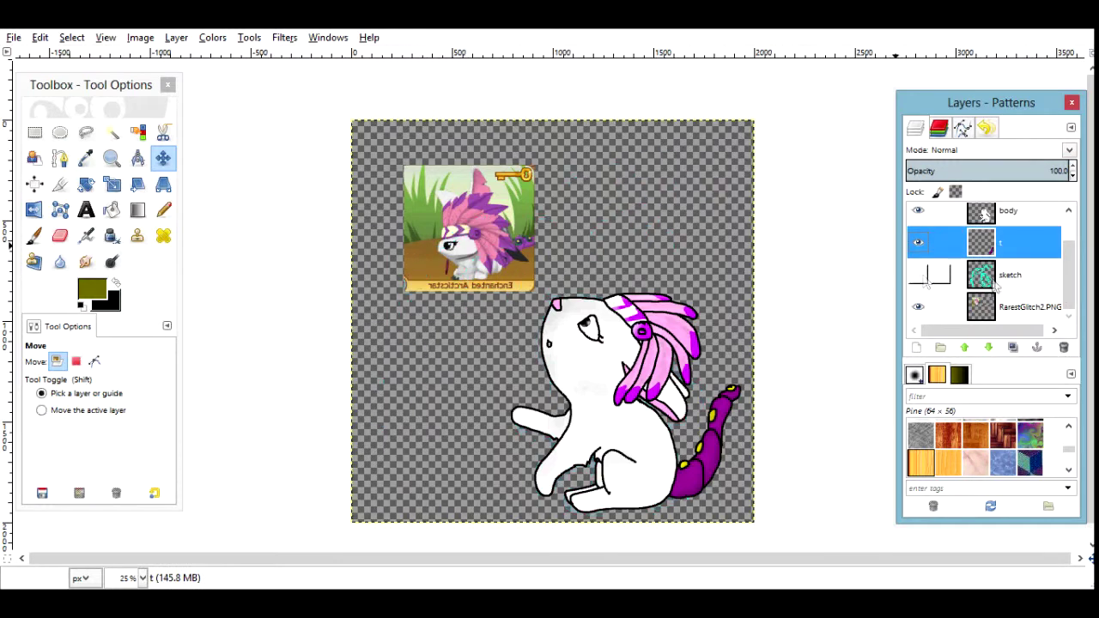
scroll(988, 258, "up", 2)
left_click(1010, 248)
left_click(916, 347)
key("Return")
- Move the reference picture down beside the rabbit's outstretched paw
left_click_drag(468, 227, 464, 400)
key("z")
left_click(681, 454)
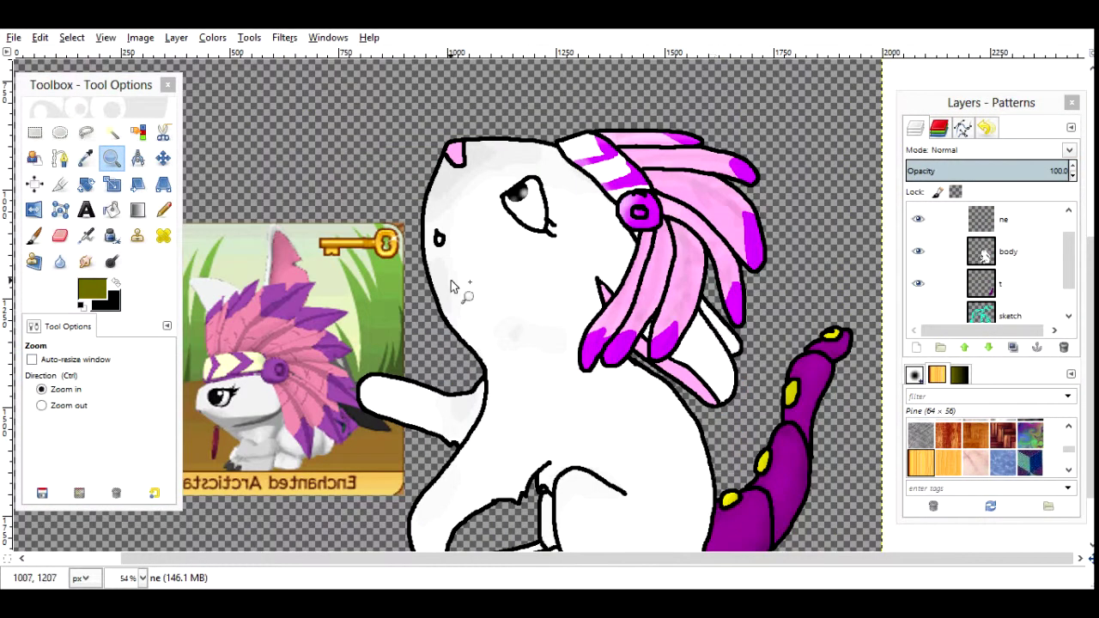
- Draw a black neckband with a heart pendant on the rabbit's neck, using the Pencil at size 10 and opacity 100
key("n")
key("x")
mouse_move(60, 326)
left_mouse_down()
mouse_move(150, 455)
mouse_move(151, 374)
mouse_move(216, 314)
mouse_move(225, 253)
mouse_move(53, 253)
mouse_move(127, 331)
left_mouse_up()
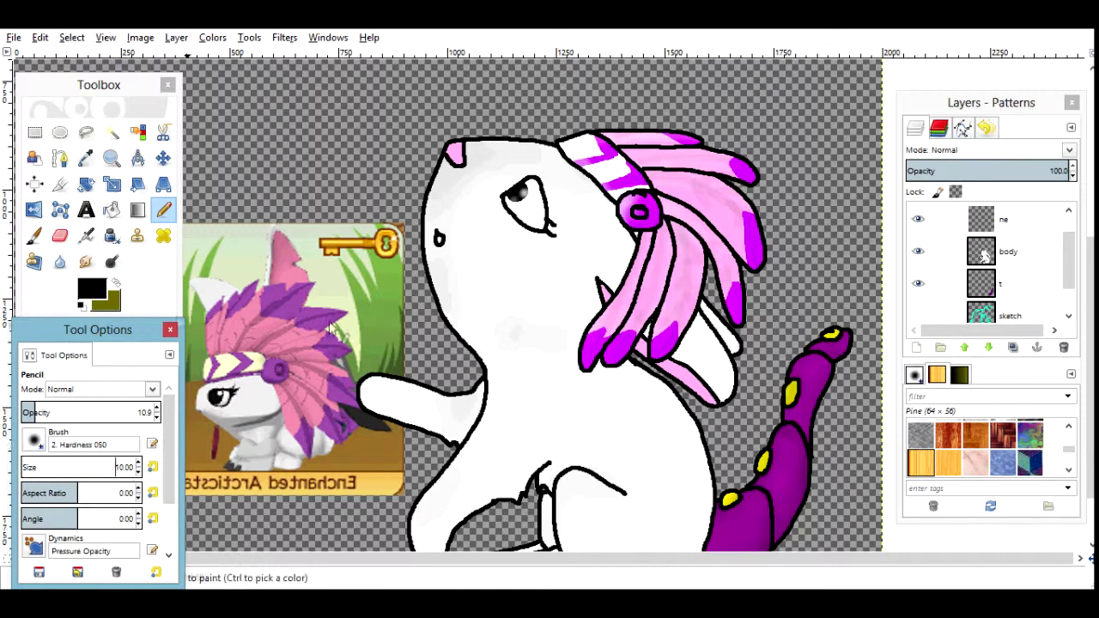
left_click(1013, 252)
left_click_drag(529, 392, 584, 391)
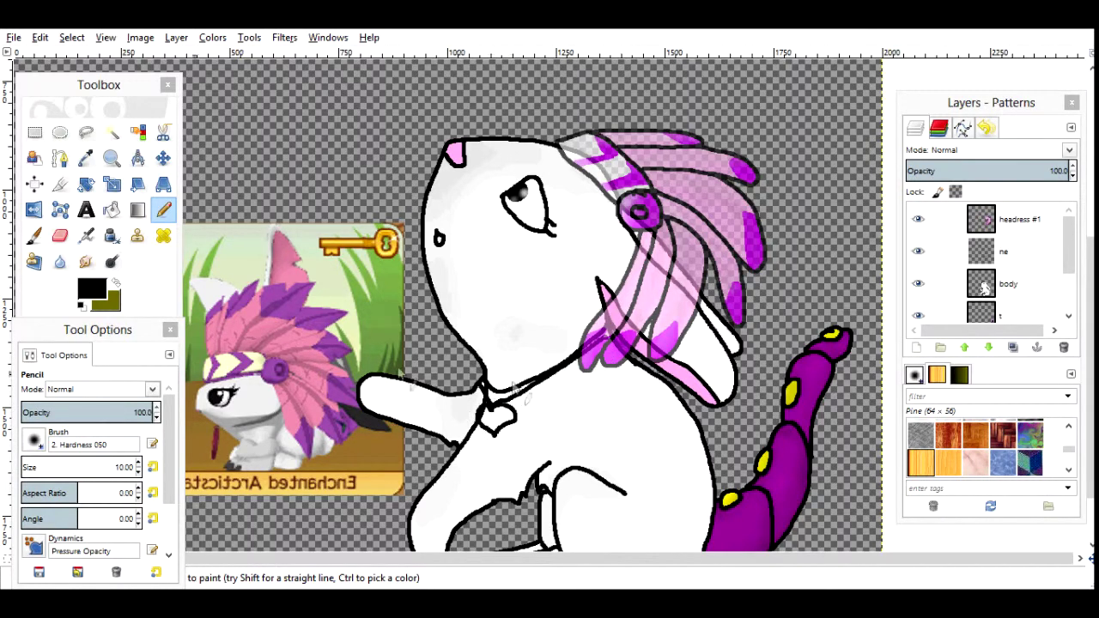
- Hide the headdress layer and bucket-fill the heart pendant with purple and the neckband with dark grey
left_click(918, 219)
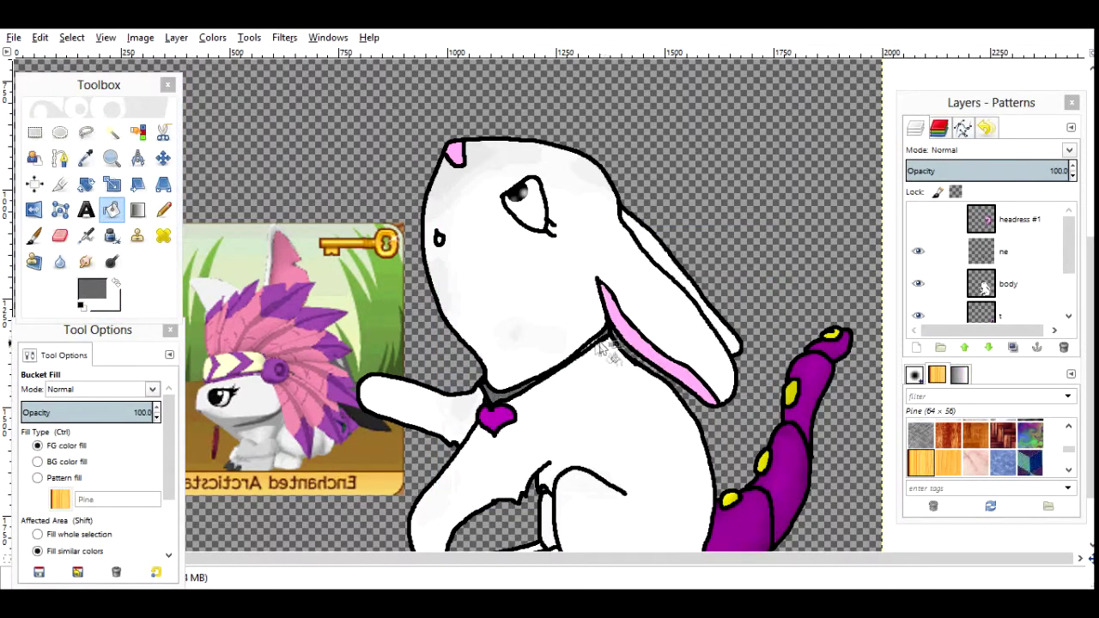
key("z")
left_click(597, 345)
key("shift+b")
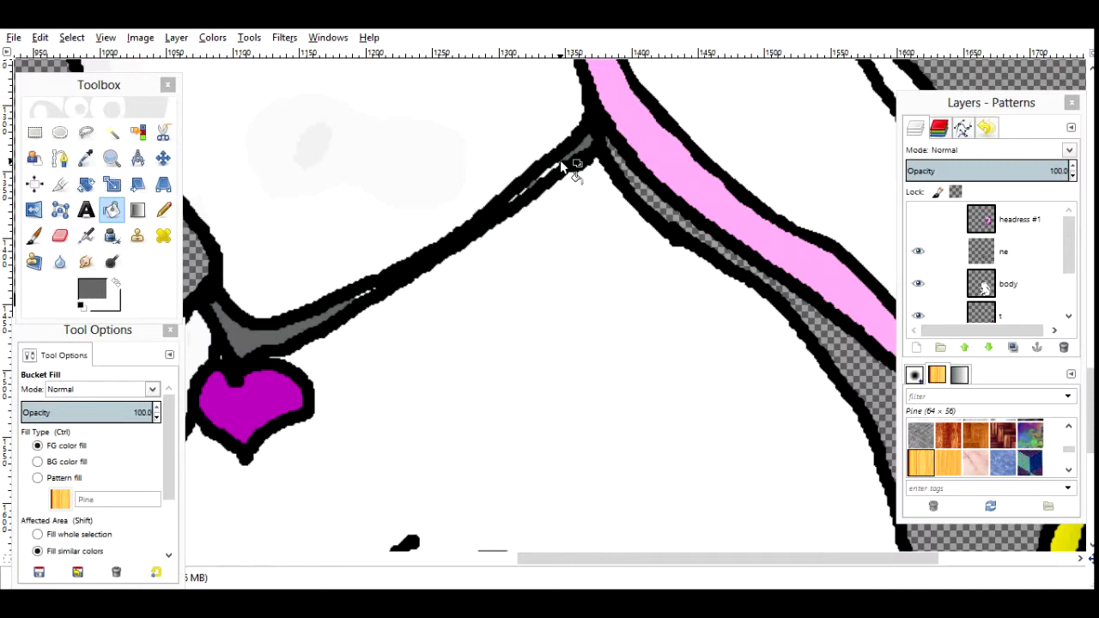
left_click(521, 191)
key("ctrl+z")
- Colour the unfilled slivers inside the neckband dark grey with the Pencil at size 10
key("shift+o")
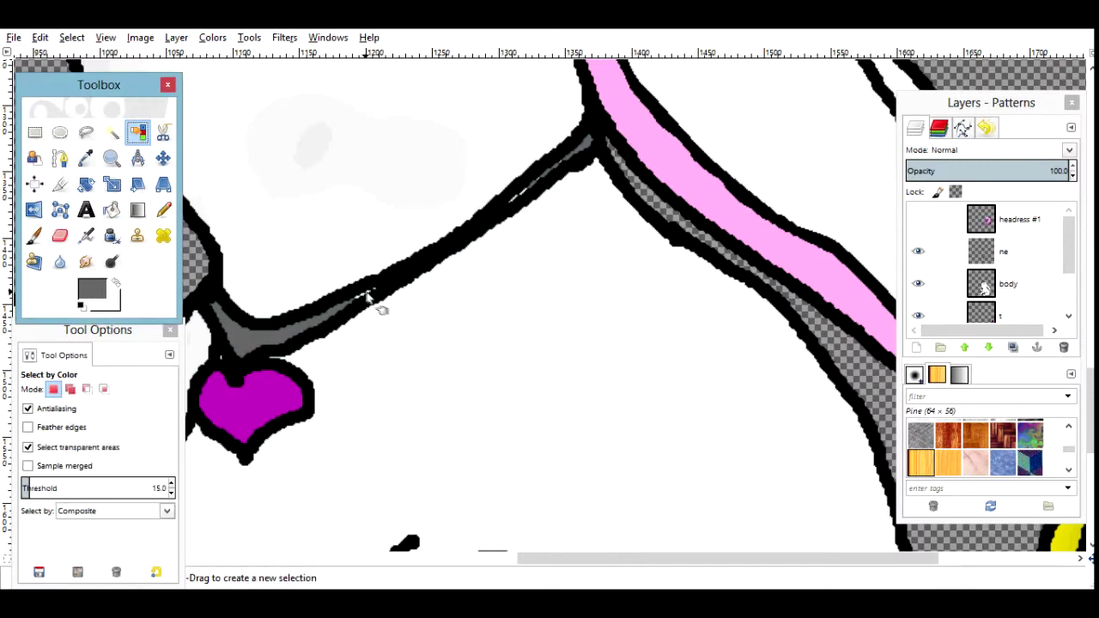
left_click(372, 298)
key("ctrl+shift+a")
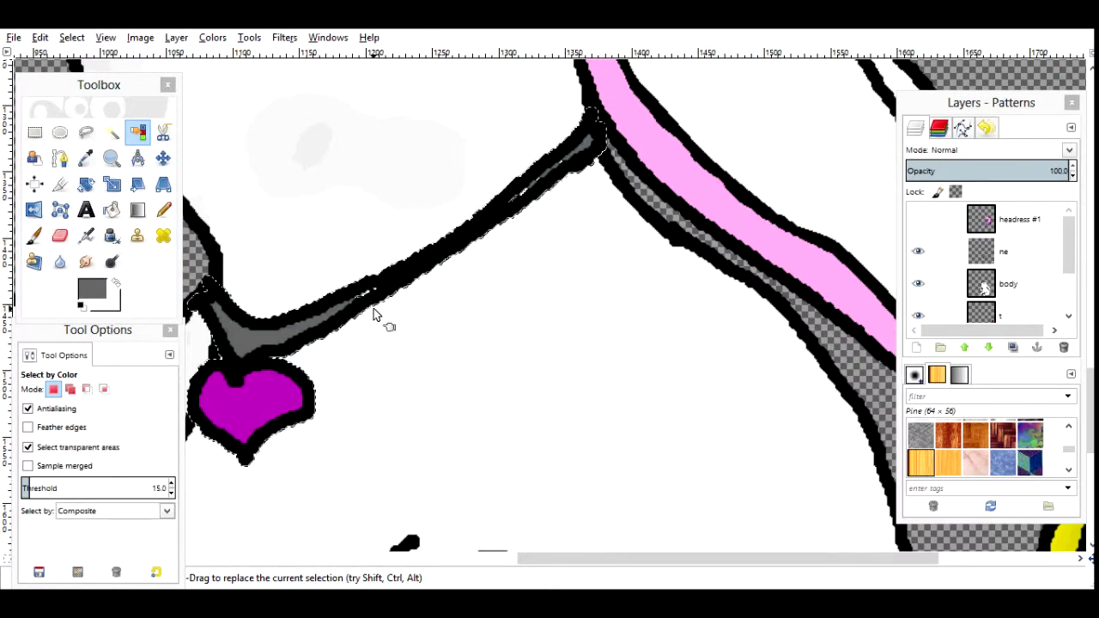
key("n")
left_click_drag(481, 165, 478, 215)
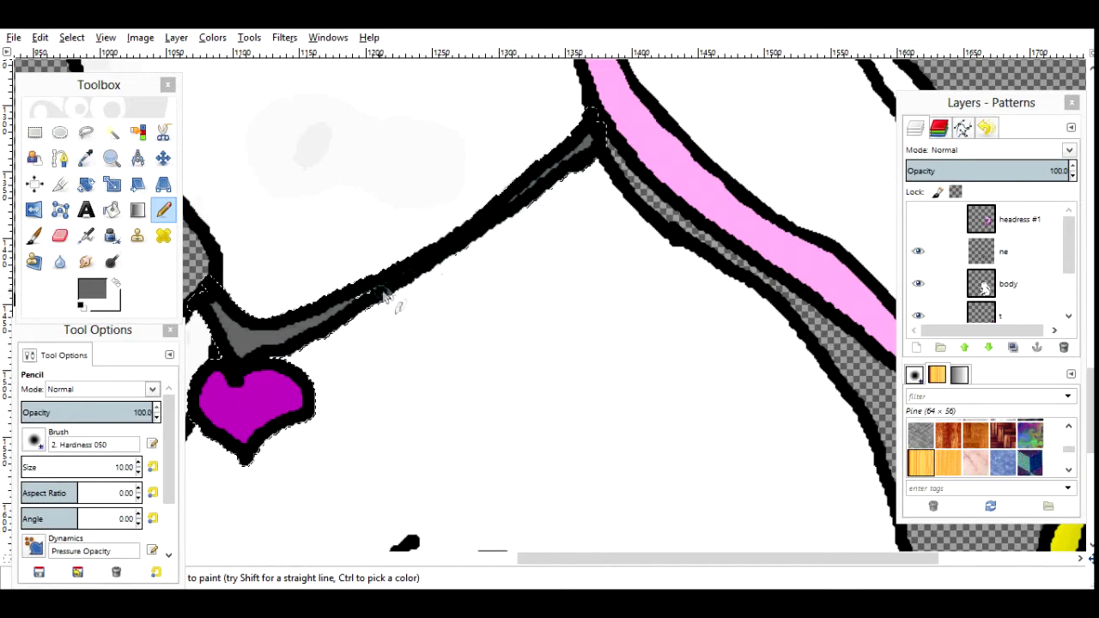
- Select the neckband's grey by colour and shade it in lighter grey with the Paintbrush at size 10 and opacity 19.9
key("shift+o")
key("p")
left_click(92, 289)
left_click(645, 478)
left_click(48, 412)
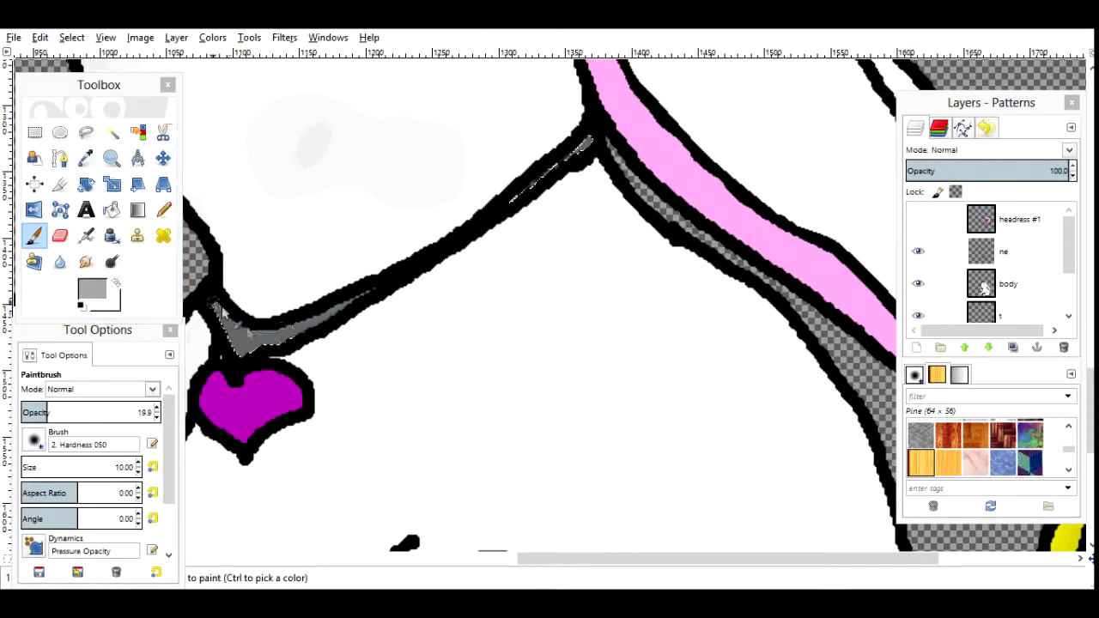
- Select the inside of the heart pendant and shade it in a darker purple picked from the heart
key("u")
left_click(237, 391)
key("p")
left_click(92, 290)
key("Escape")
left_click(284, 395, "ctrl")
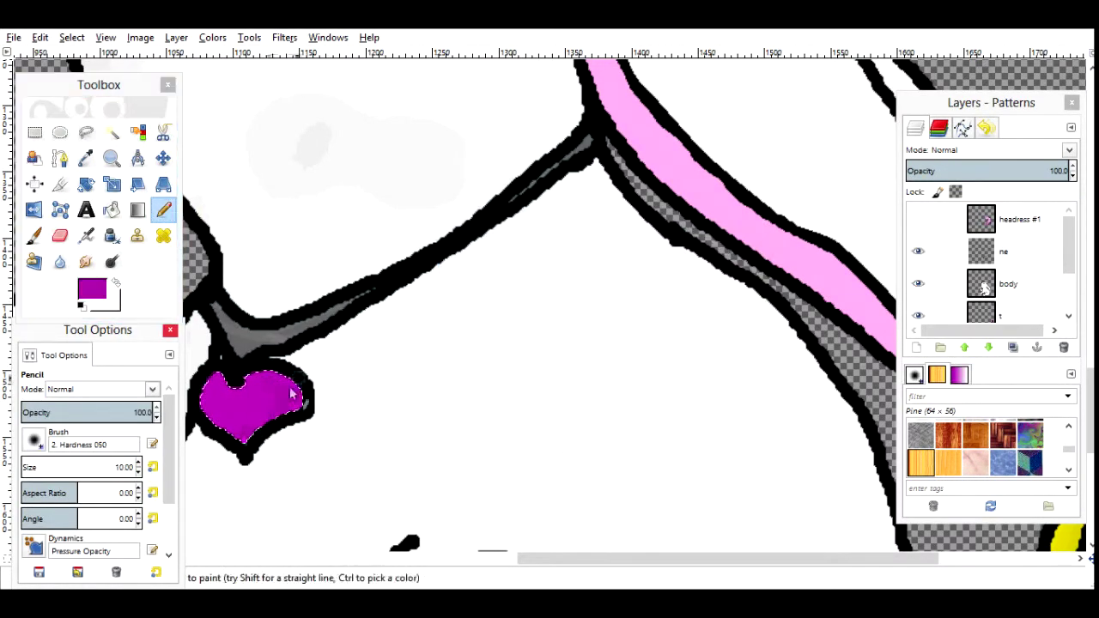
left_click_drag(262, 379, 260, 415)
- Brush bright pink ff55f9 highlights and dark purple shading onto the heart with the Paintbrush at size 10
left_click(92, 289)
left_click(643, 480)
left_click(92, 289)
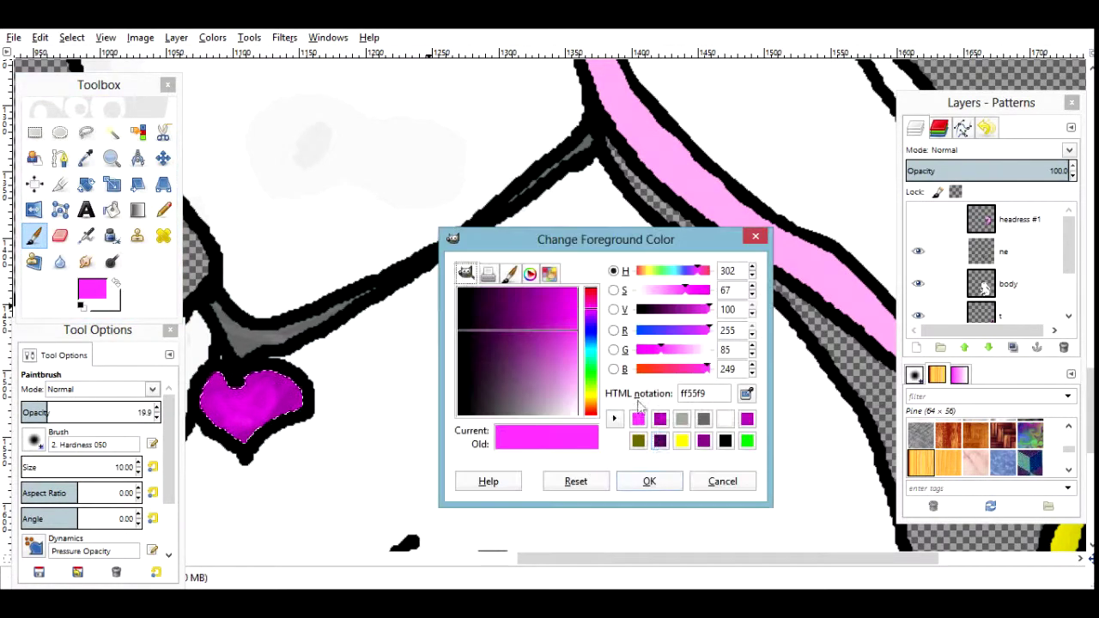
left_click(633, 420)
left_click(644, 479)
left_click(31, 412)
- Show the whole rabbit with the headdress layer visible again at full opacity
left_click(110, 158)
left_click(441, 398, "ctrl")
left_click(455, 413, "ctrl")
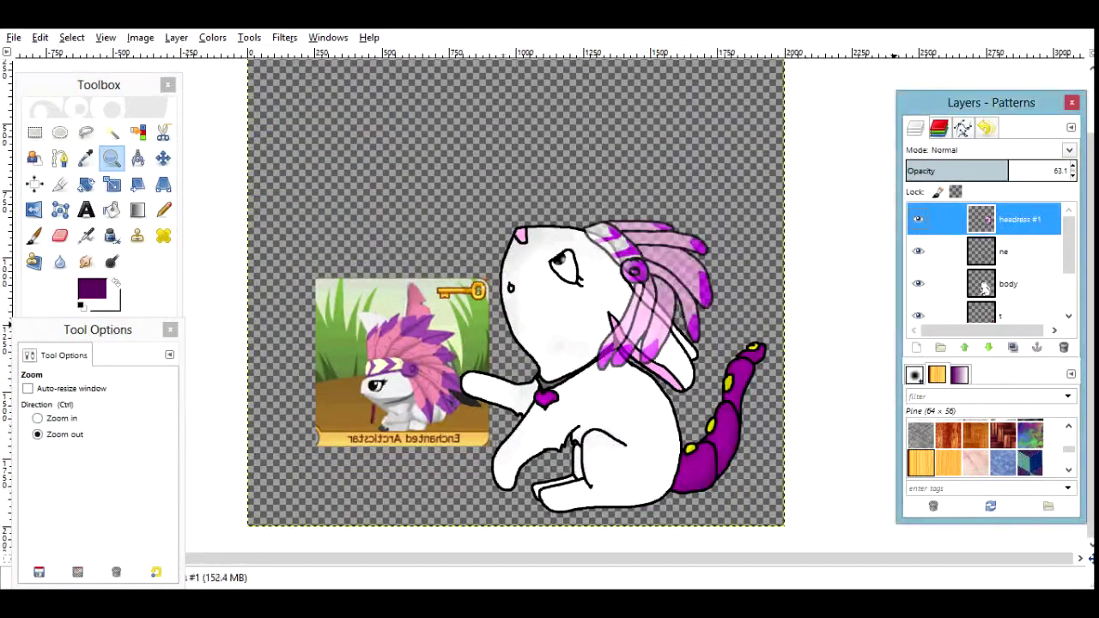
key("ctrl+z")
- Handwrite a note starting with "Gloves....." across the canvas in dark purple with the Pencil at size 78.94, and undo it
left_click(137, 209)
left_click(163, 209)
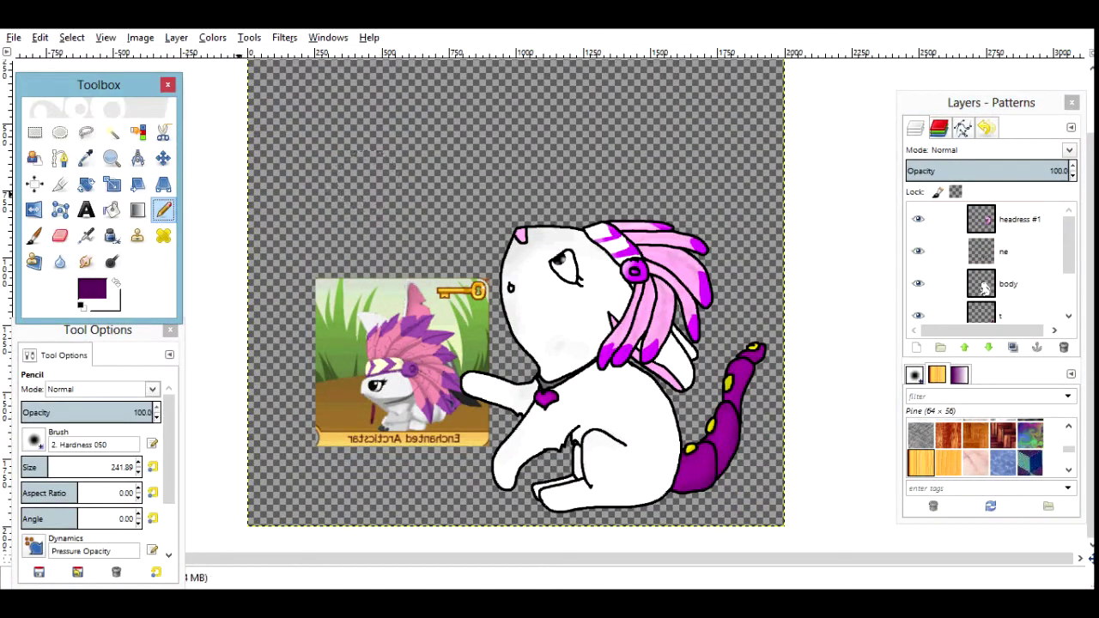
mouse_move(305, 146)
left_mouse_down()
mouse_move(429, 129)
mouse_move(675, 167)
left_mouse_up()
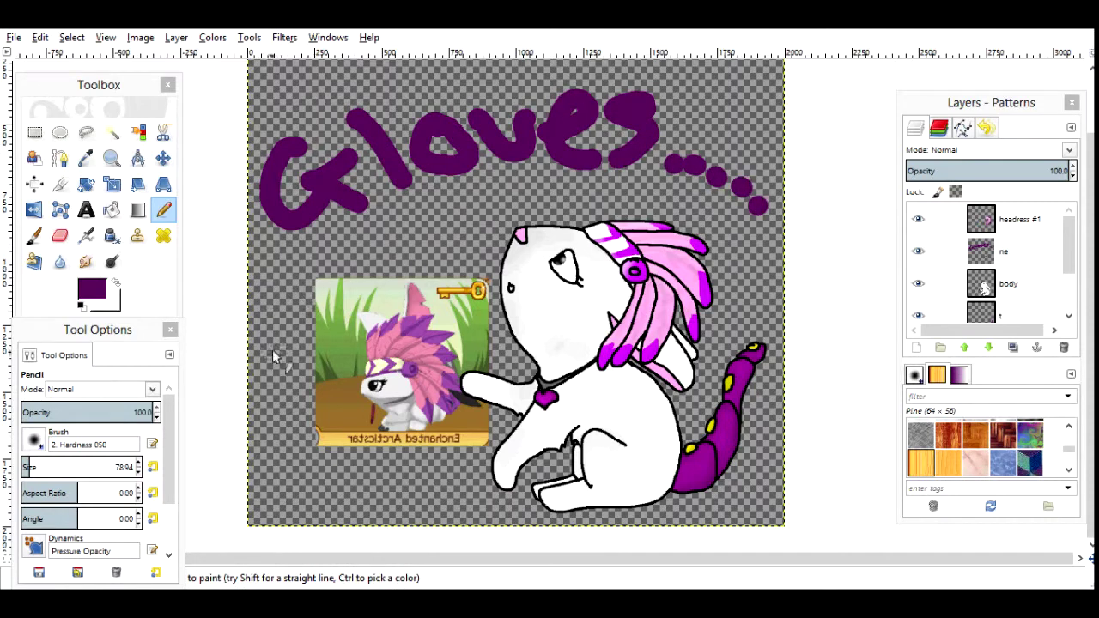
left_click_drag(309, 401, 558, 305)
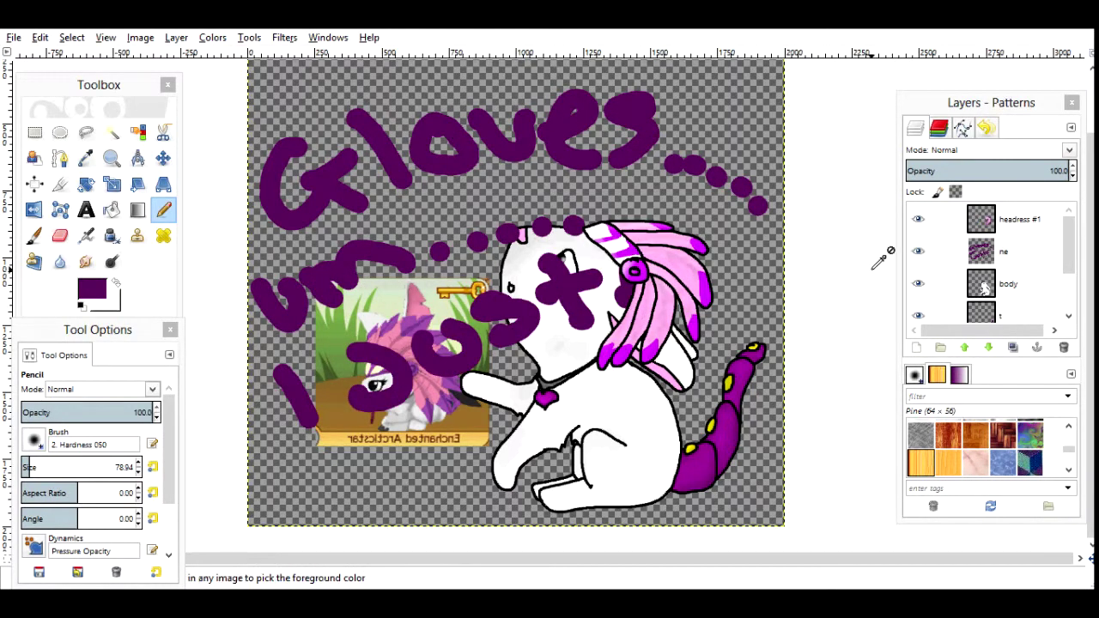
key("ctrl+z")
key("ctrl+z")
key("ctrl+z")
key("ctrl+z")
key("ctrl+z")
key("ctrl+z")
key("ctrl+z")
key("ctrl+z")
- Handwrite "FAIL" in large dark purple letters with more strokes below it, and undo all of the lettering
left_click_drag(284, 107, 352, 159)
left_click_drag(356, 254, 446, 245)
left_click_drag(506, 107, 498, 228)
left_click_drag(537, 99, 653, 201)
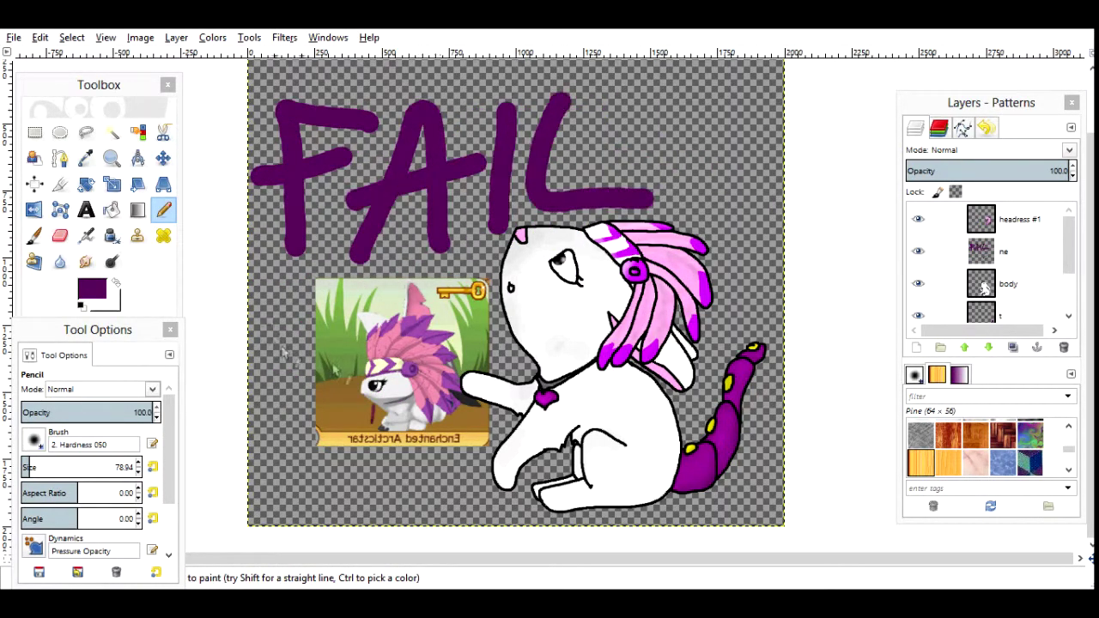
left_click_drag(327, 375, 262, 382)
left_click_drag(365, 287, 391, 369)
left_click_drag(292, 430, 258, 515)
left_click_drag(301, 468, 494, 468)
key("ctrl+z")
key("ctrl+z")
key("ctrl+z")
key("ctrl+z")
key("ctrl+z")
key("ctrl+z")
key("ctrl+z")
key("ctrl+z")
key("ctrl+z")
key("ctrl+z")
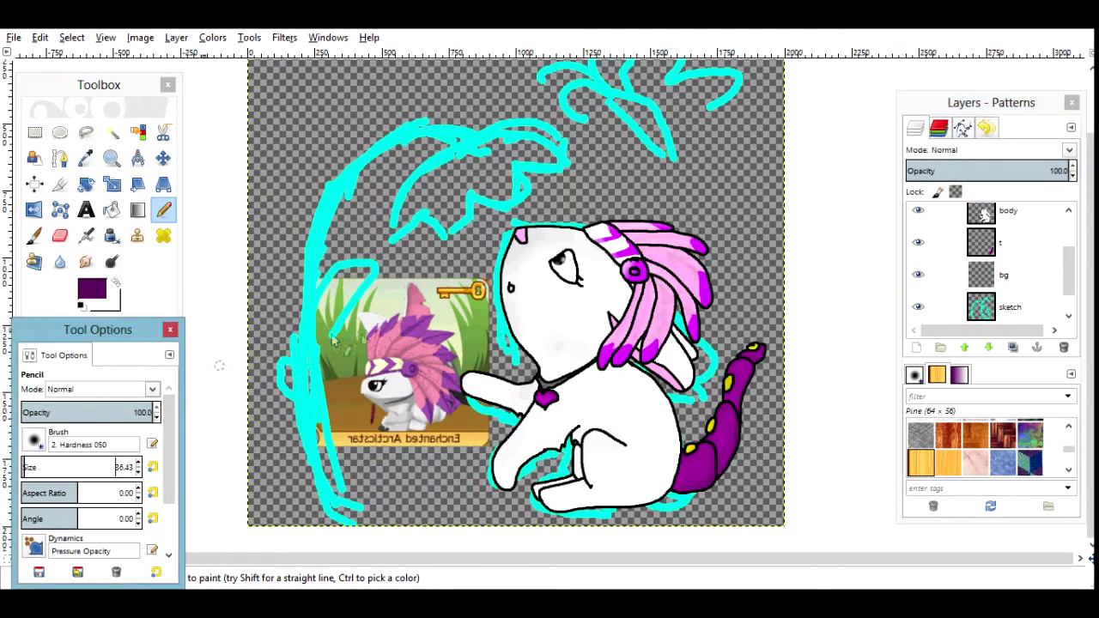
left_click(92, 289)
left_click(647, 480)
left_click_drag(411, 191, 464, 145)
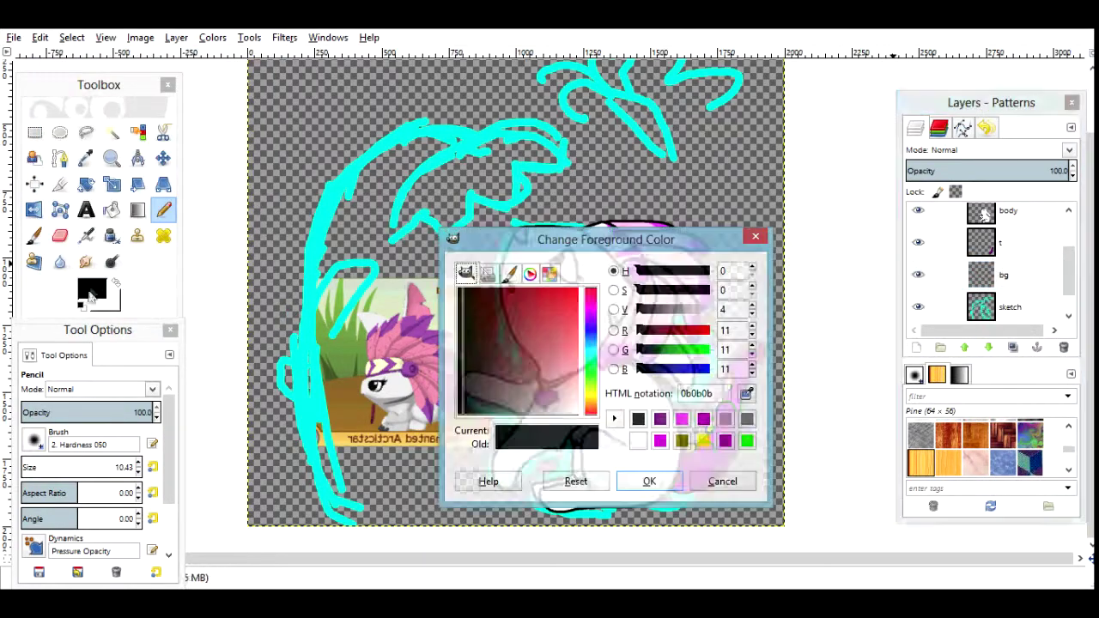
- Trace the inner edge of the sketched flower stem with a curved path and stroke it in bright green
left_click(645, 481)
left_click(59, 158)
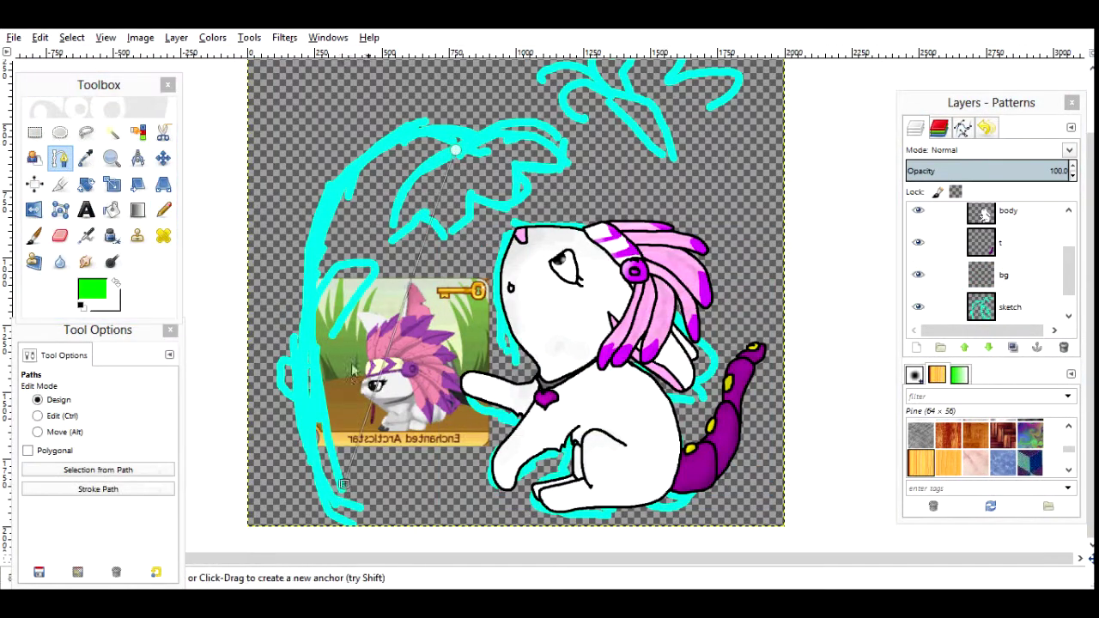
left_click_drag(356, 215, 341, 211)
key("ctrl")
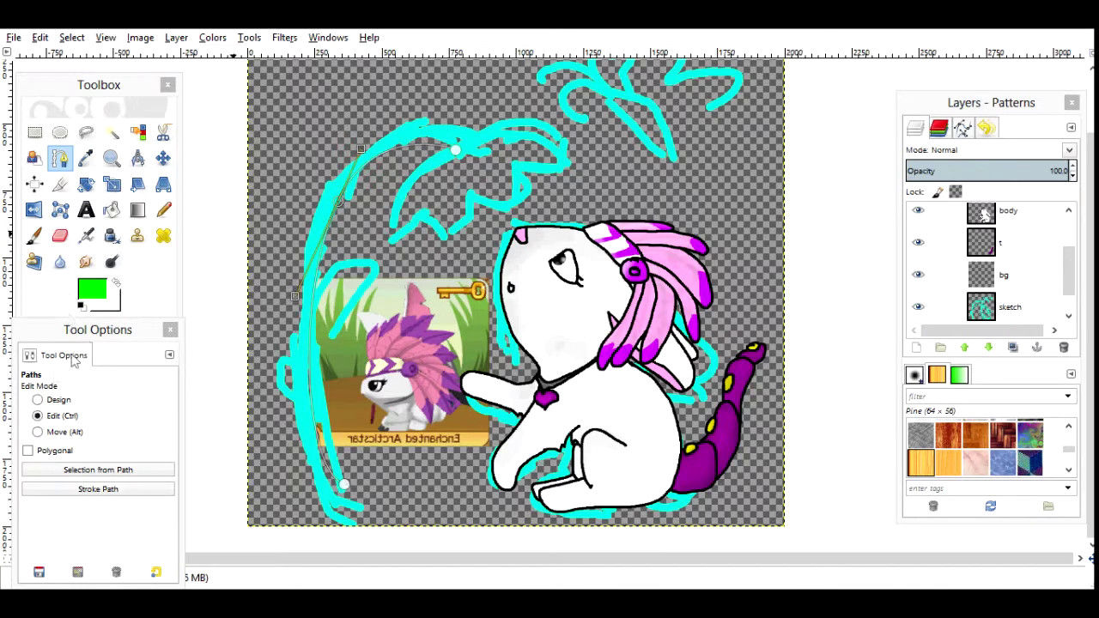
left_click(98, 489)
left_click(71, 272)
left_click(248, 353)
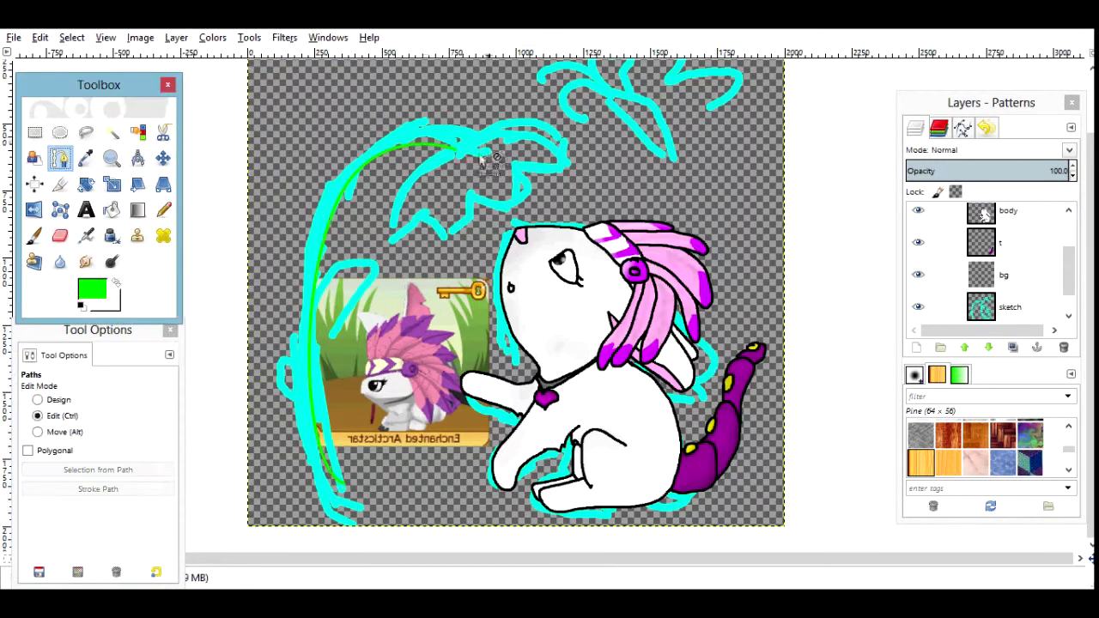
- Stroke a second green path along the stem's outer edge and scribble green tufts at its base with the Pencil at size 10.43
left_click(298, 487)
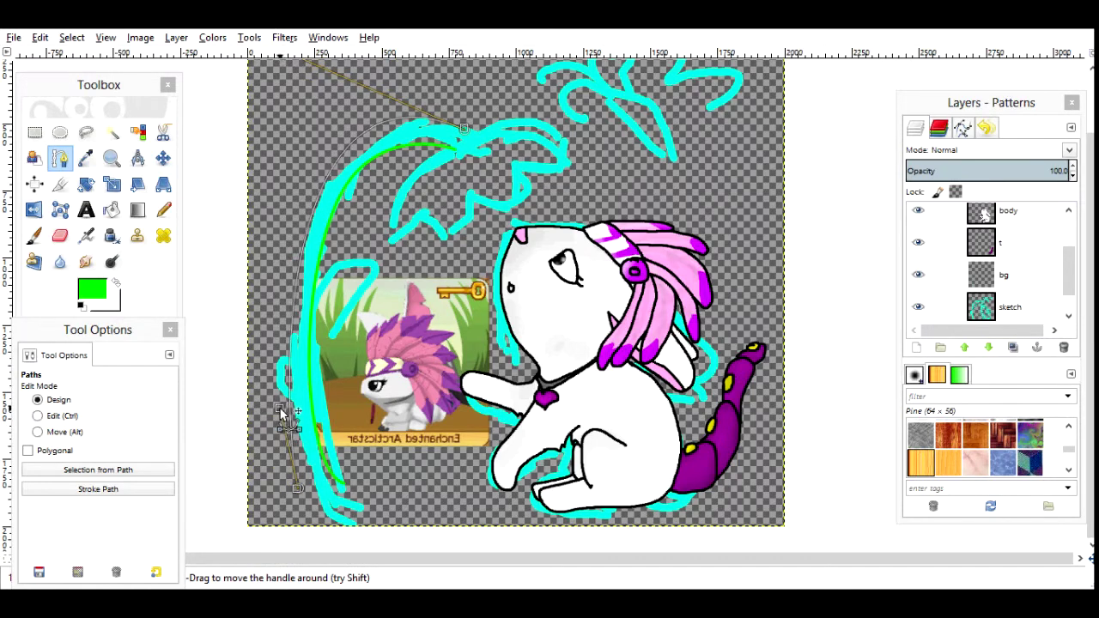
left_click_drag(291, 471, 302, 478)
key("ctrl")
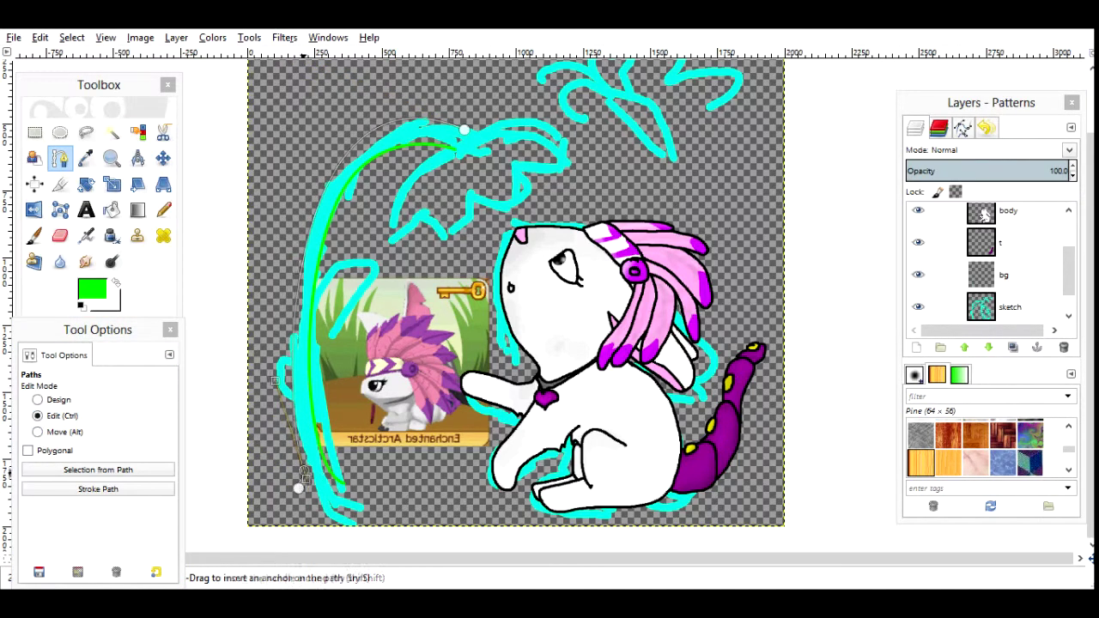
left_click(74, 489)
left_click(248, 353)
key("n")
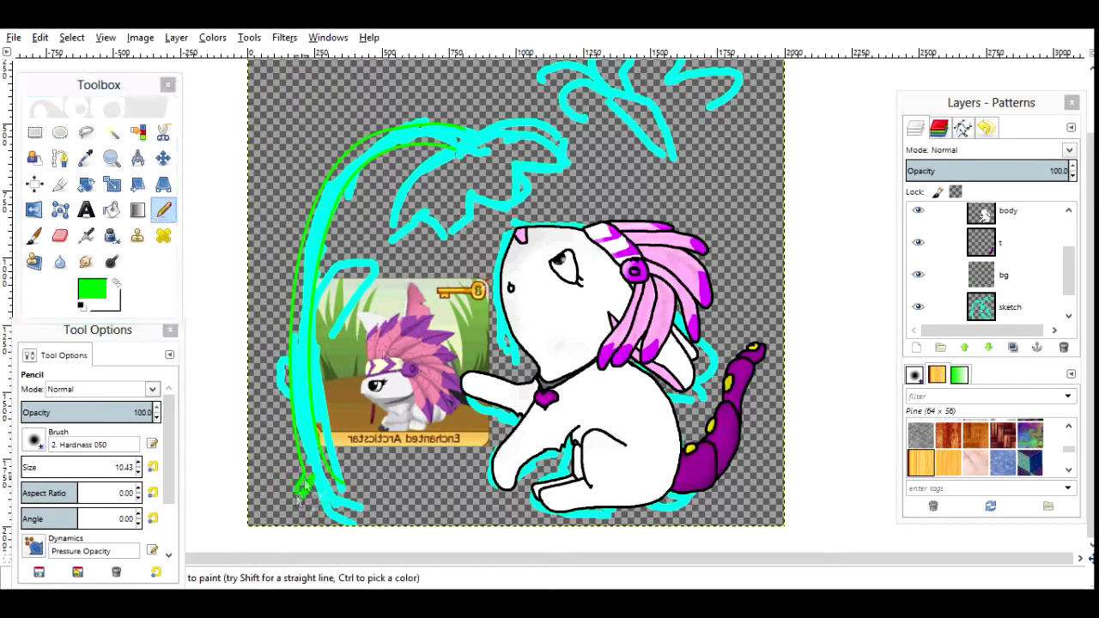
- Try to outline the drooping flower head in yellow with the Pencil and colour it with Bucket Fill, and undo the attempt
left_click(92, 290)
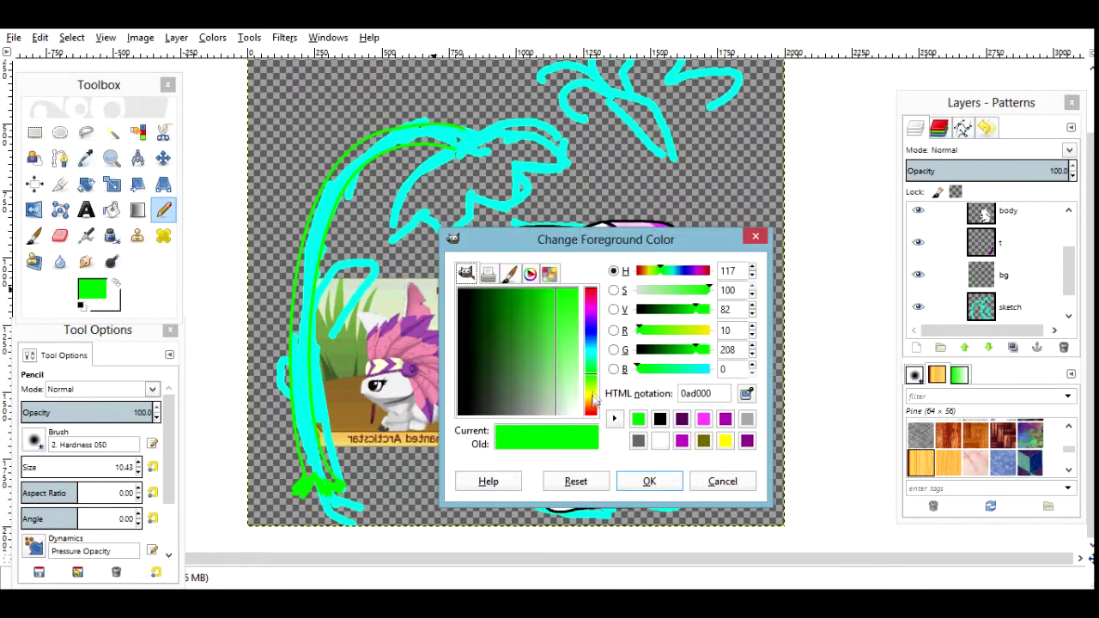
left_click(591, 415)
left_click(650, 479)
left_click_drag(452, 153, 397, 219)
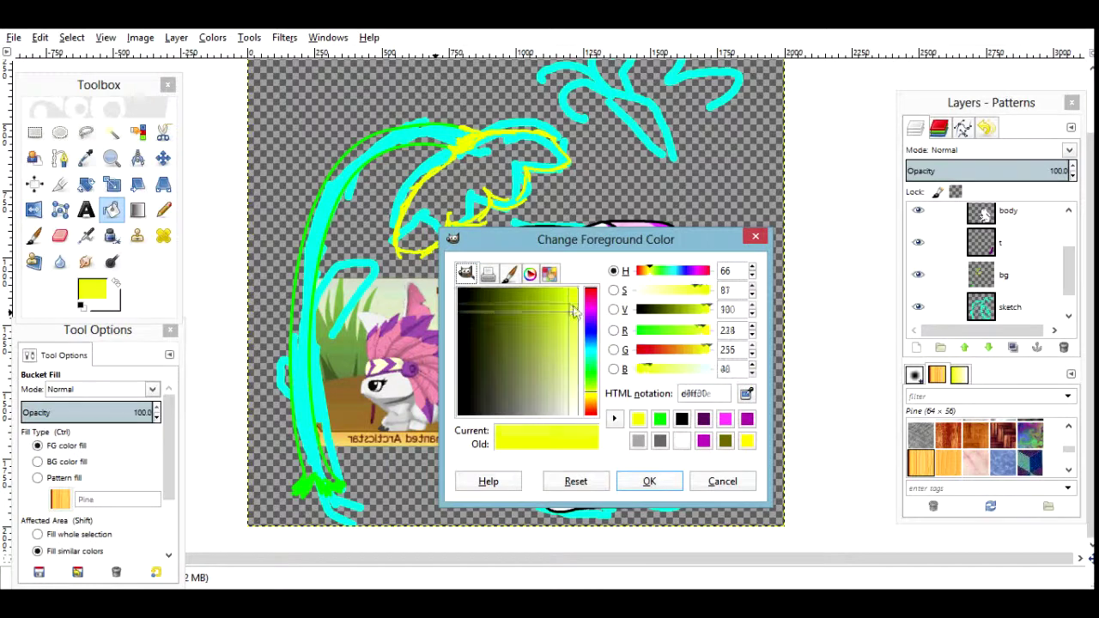
left_click(410, 228)
key("ctrl+z")
key("ctrl+z")
key("ctrl+z")
key("ctrl+z")
key("ctrl+z")
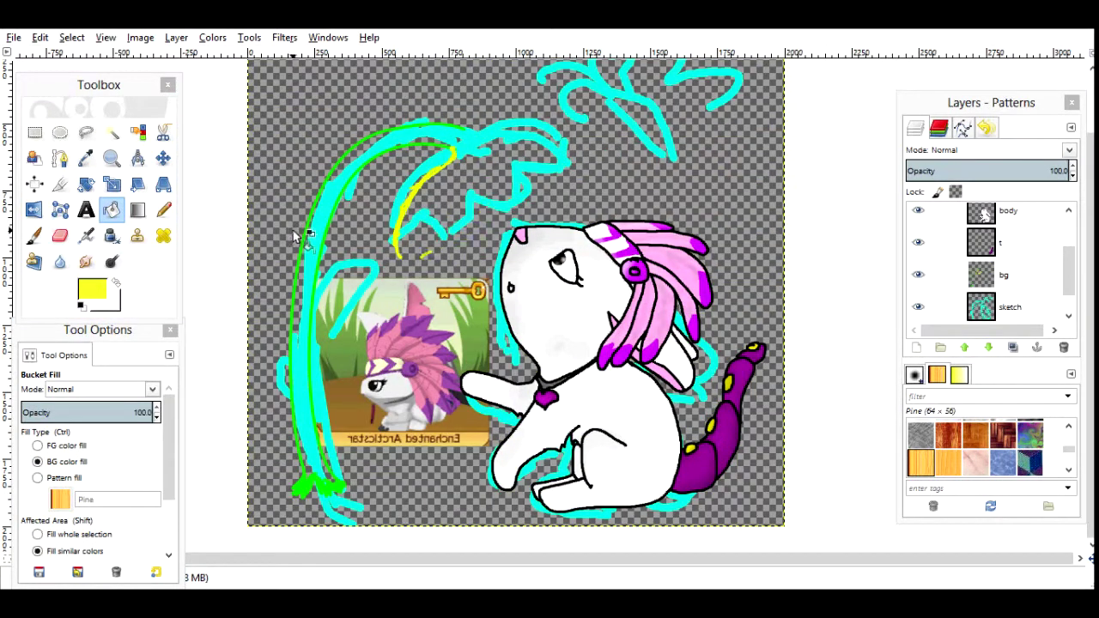
key("n")
- Switch to the web browser, look through the Google image results for "flower background cartoon", and return to GIMP
left_click(301, 582)
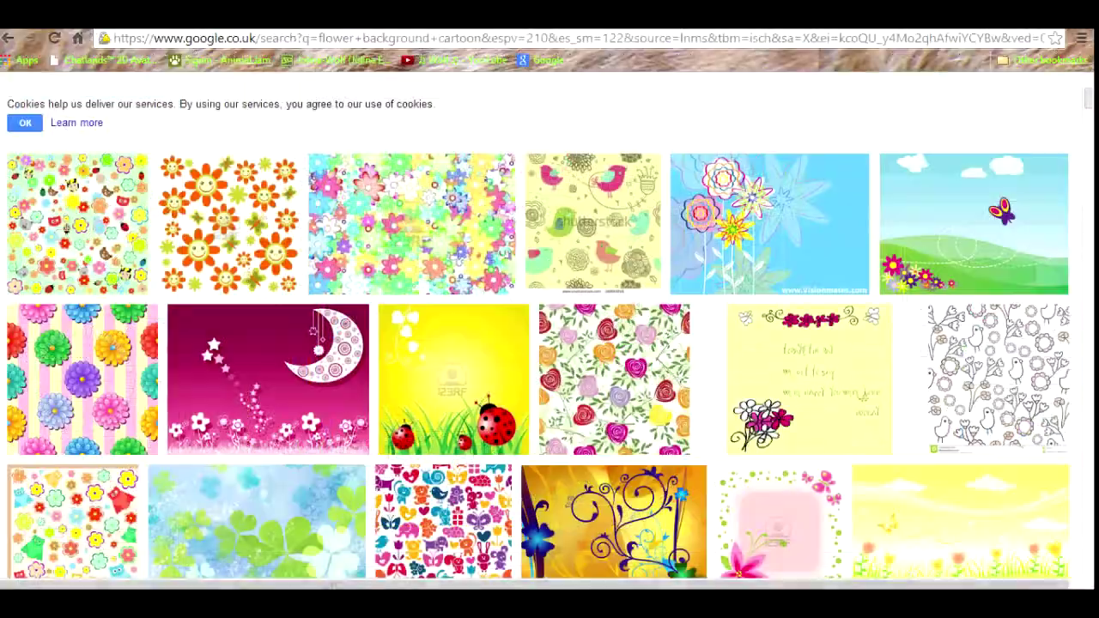
scroll(550, 327, "down", 3)
key("alt+Tab")
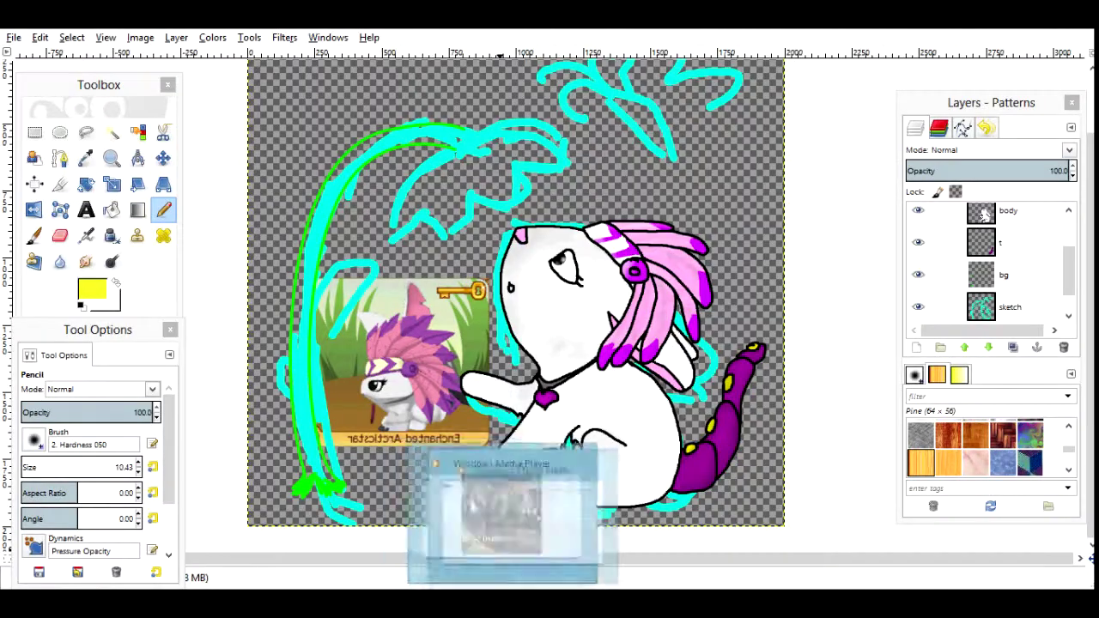
- Set the foreground colour to a bright blue for the flower head
left_click(91, 289)
left_click(591, 341)
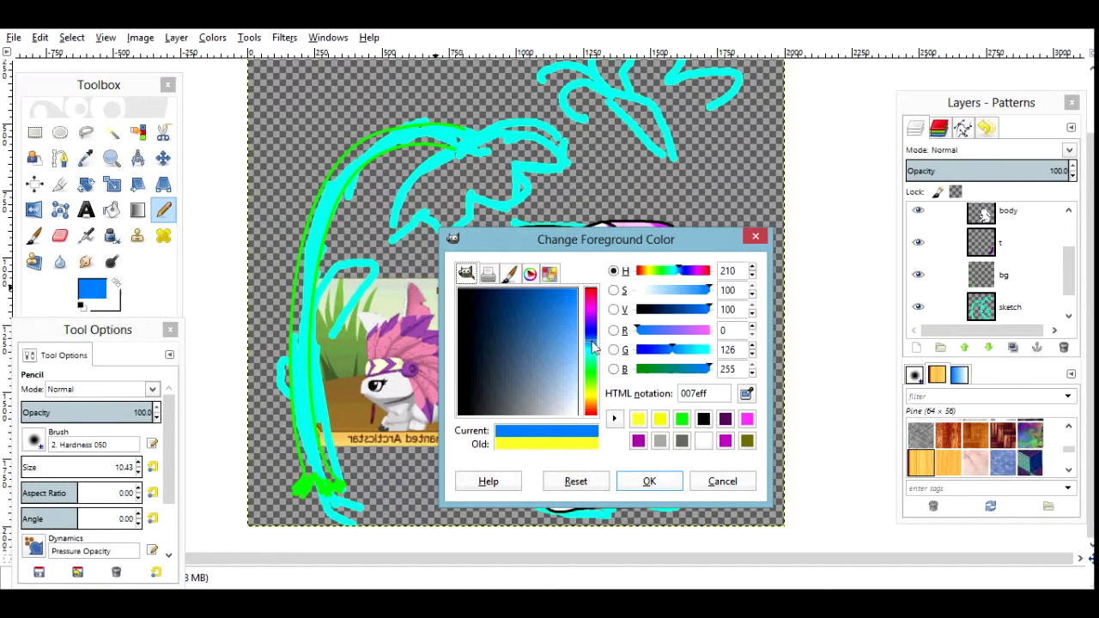
left_click(649, 480)
- Try to trace the flower head's upper edge with a curved path, and undo the clearing of the background layer
left_click(59, 158)
left_click(391, 234)
left_click(563, 137)
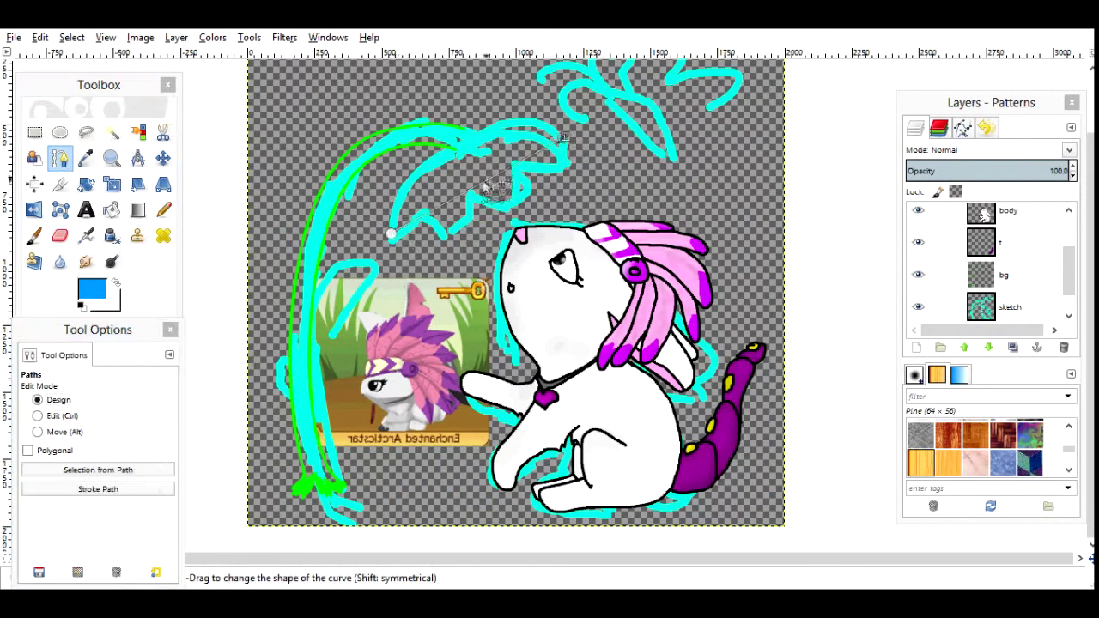
left_click(39, 37)
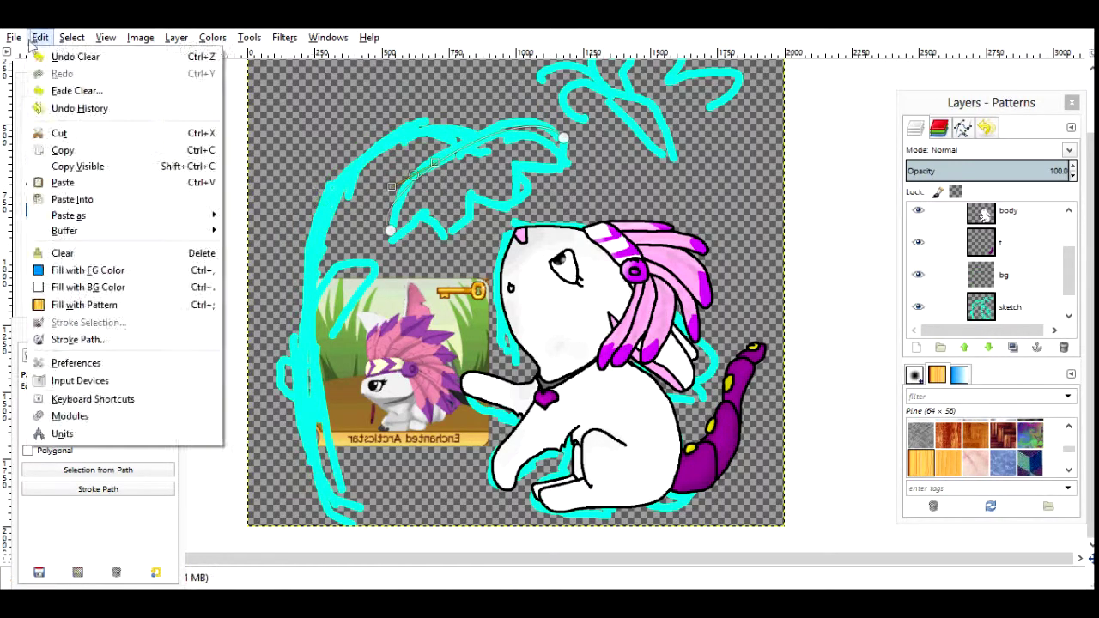
left_click(103, 67)
key("m")
key("b")
- Outline the drooping flower head in blue with the Pencil and fill the stem with bright green using Bucket Fill
left_click(163, 210)
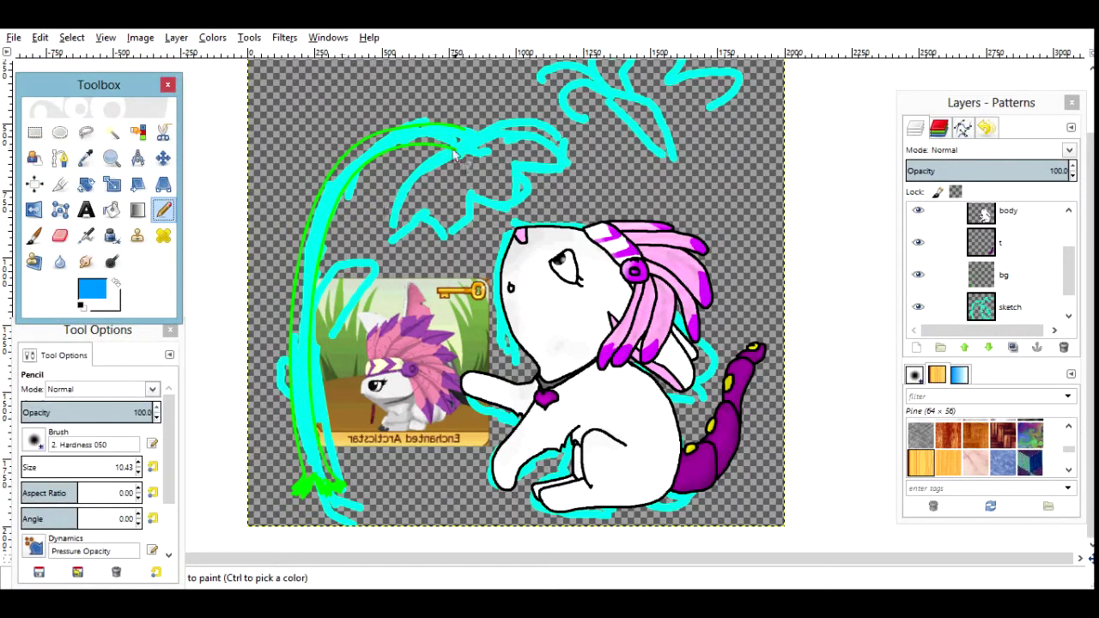
mouse_move(468, 148)
left_mouse_down()
mouse_move(426, 168)
mouse_move(403, 247)
left_mouse_up()
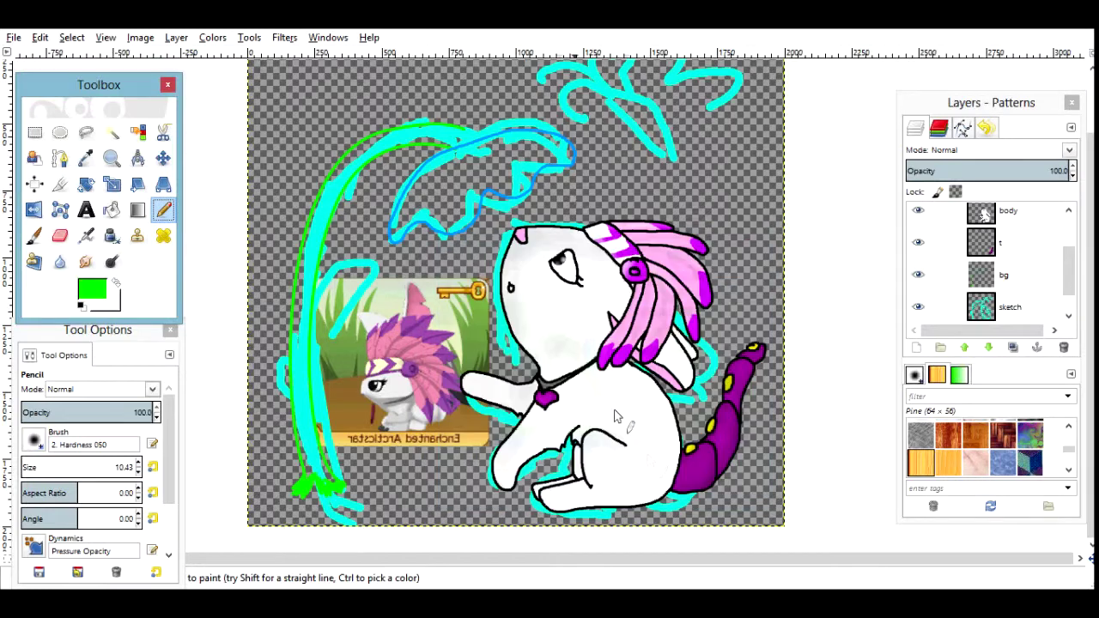
key("shift+b")
left_click(92, 289)
left_click(649, 481)
left_click(323, 194)
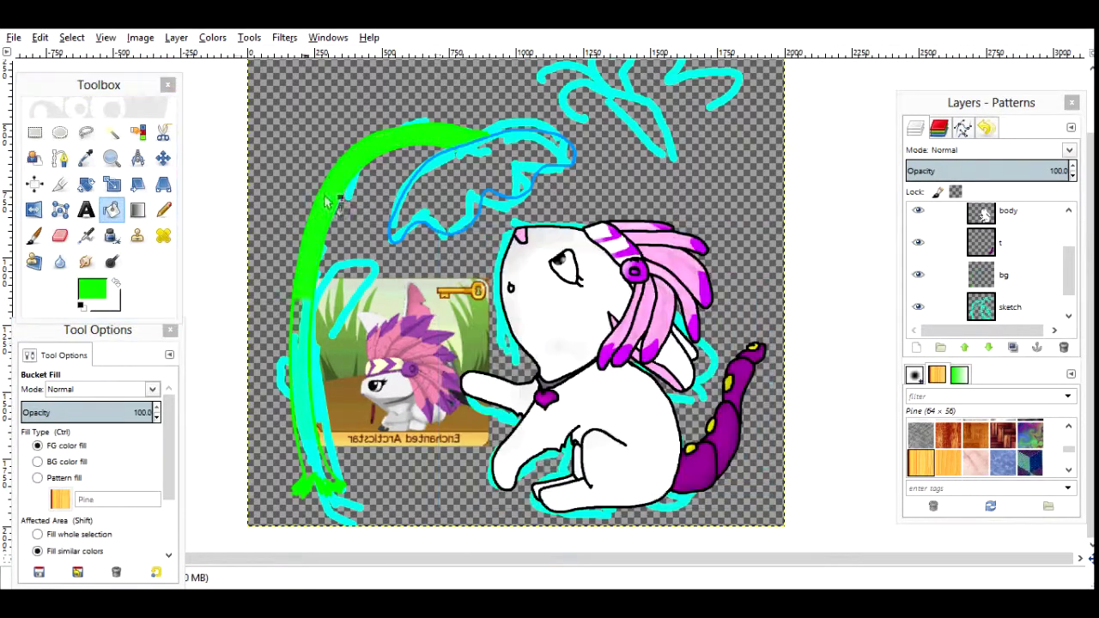
- Fill the outlined flower head with bright blue using Bucket Fill
left_click(92, 290)
left_click(590, 322)
left_click(649, 481)
left_click(481, 171)
- Select the flower head by colour, shade it darker blue with the Paintbrush at opacity 8.5 and size 121.45, and smudge the shading
left_click(137, 132)
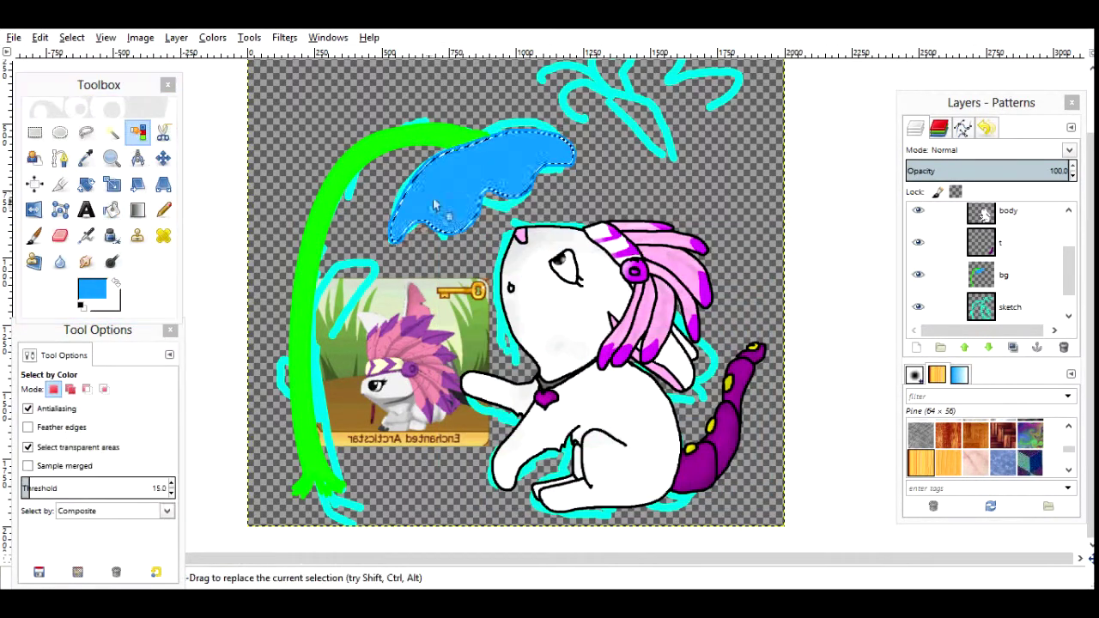
left_click(481, 171)
left_click(34, 235)
left_click(91, 289)
left_click(550, 326)
left_click(645, 481)
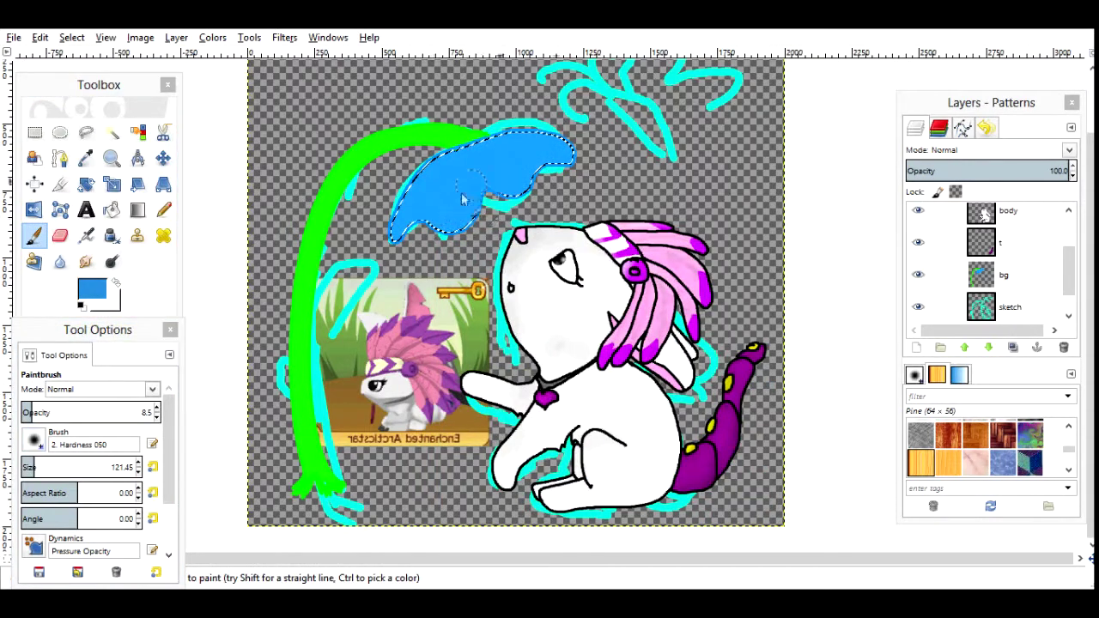
key("s")
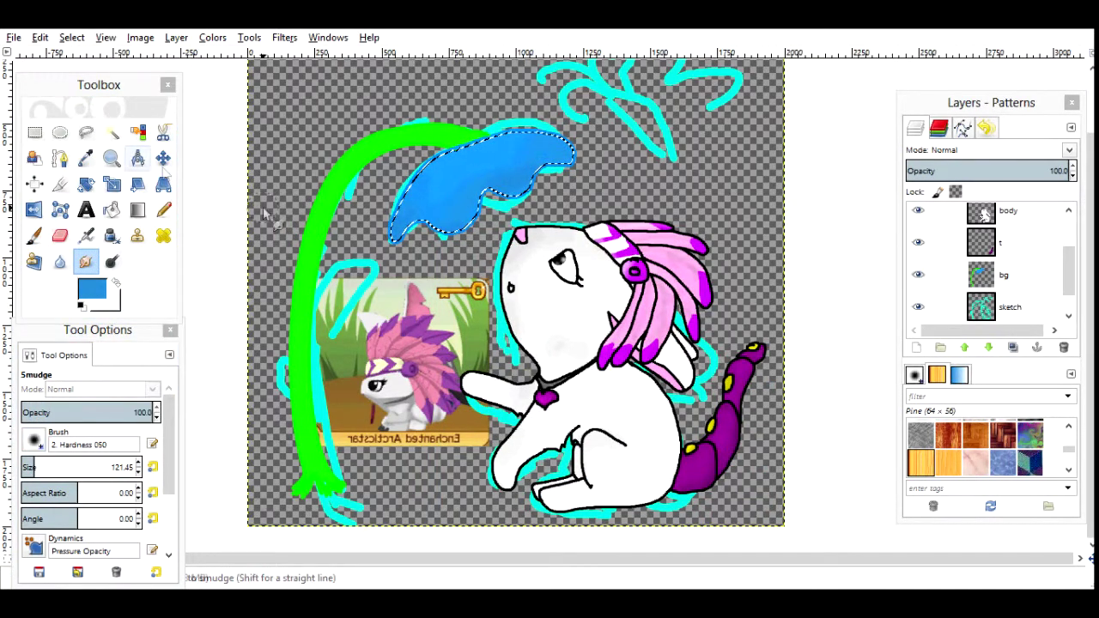
- Select the green stem by colour and shade it with a darker green using the Paintbrush at opacity 18.3
left_click(138, 131)
left_click(163, 210)
left_click(92, 290)
left_click(549, 302)
left_click(650, 481)
key("p")
left_click_drag(129, 412, 37, 412)
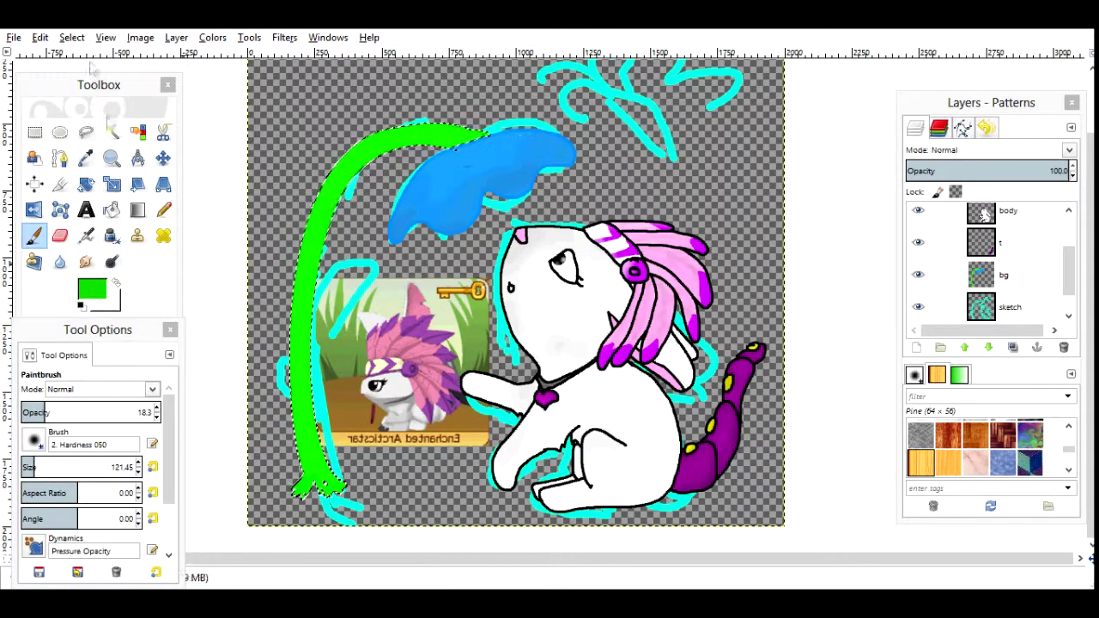
- Add a new layer named "grass" directly above the sketch layer and pick a green for the Pencil
left_click(163, 209)
left_click(92, 290)
left_click(645, 481)
left_click(992, 307)
left_click(917, 347)
type("grass")
key("Return")
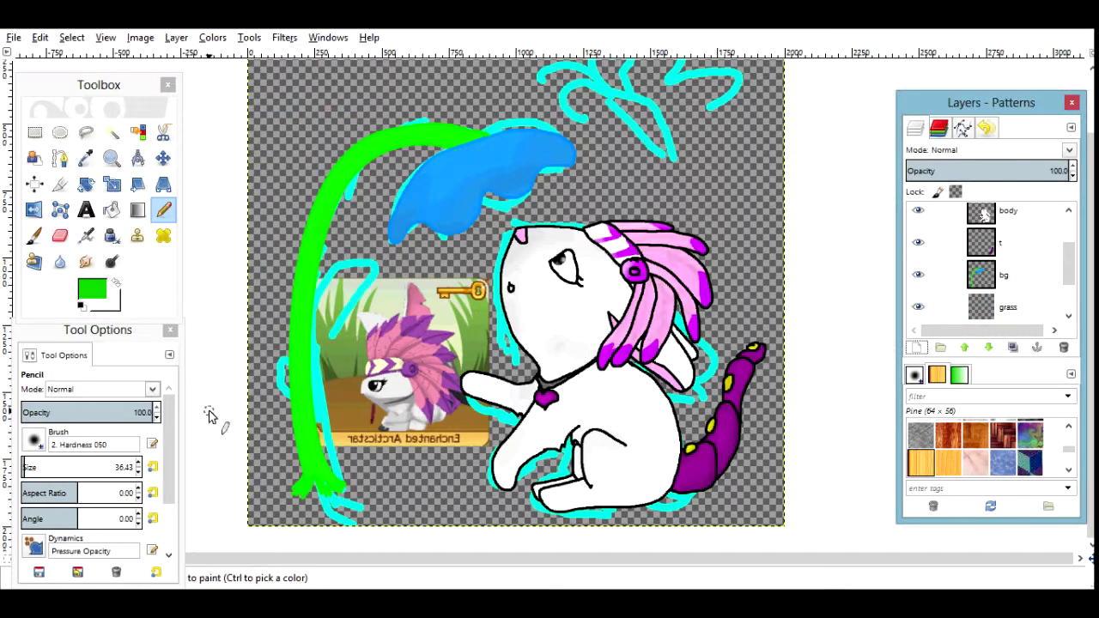
- Scribble a bushy green horizon across the grass layer with the Pencil at size 36.43 and fill the ground below with green
left_click(92, 290)
left_click(651, 478)
left_click_drag(780, 417, 746, 387)
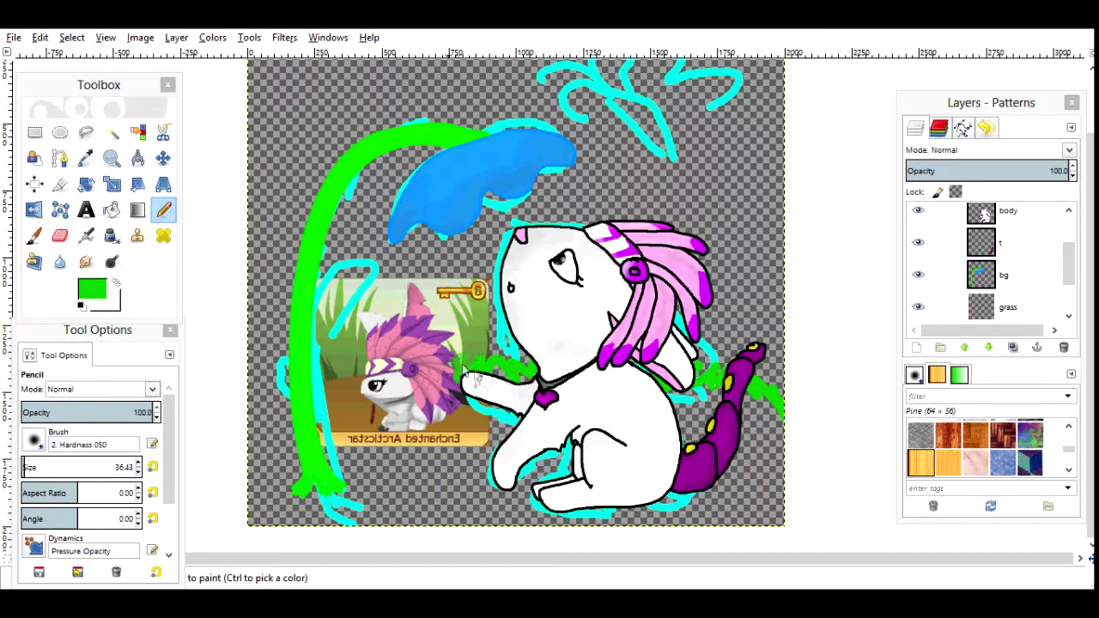
left_click(112, 210)
left_click(92, 290)
left_click(574, 325)
left_click(571, 328)
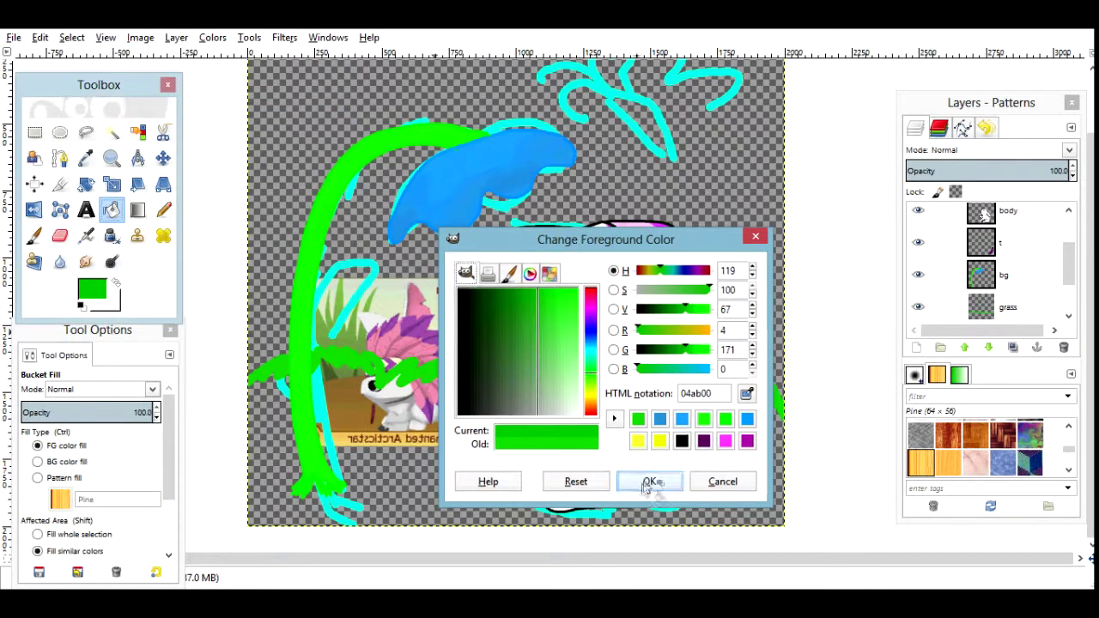
left_click(648, 479)
left_click(359, 407)
- Paint dark green grass blades over the ground with the Pencil and the Grass set 2 Frostbo 009 brush
left_click(163, 210)
left_click(92, 289)
left_click(648, 478)
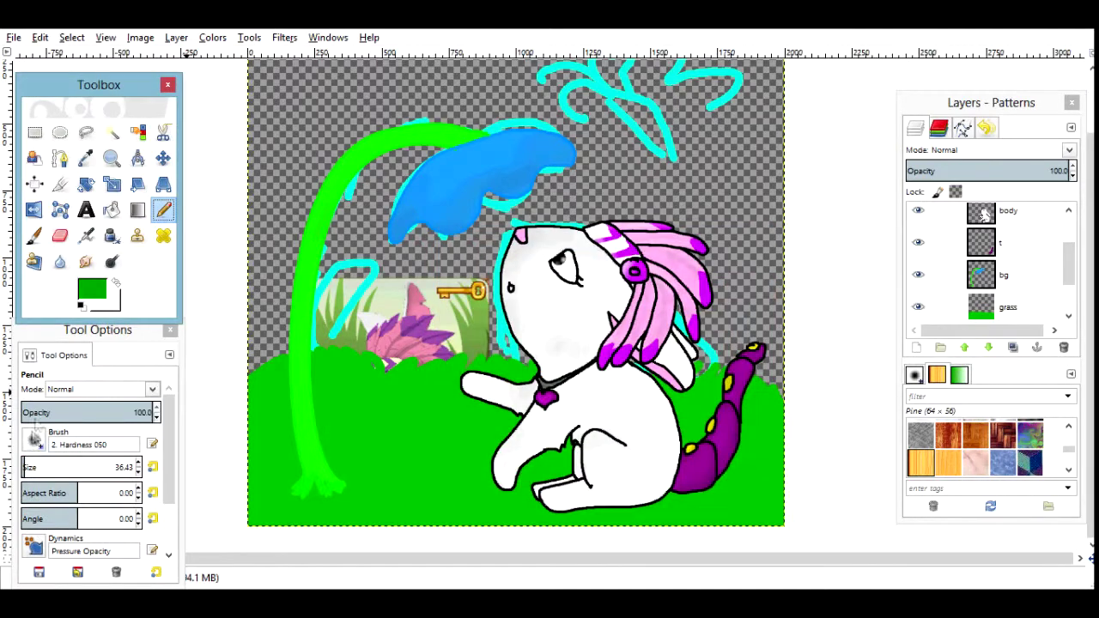
left_click(35, 440)
scroll(157, 315, "down", 1)
left_click(142, 315)
mouse_move(284, 464)
left_mouse_down()
mouse_move(627, 464)
mouse_move(721, 447)
mouse_move(633, 521)
left_mouse_up()
- Add lighter green blades over the ground with the same grass brush at size 581.98, and reduce the brush size to 185.21
left_click(92, 289)
left_click(646, 478)
left_click_drag(457, 516, 257, 403)
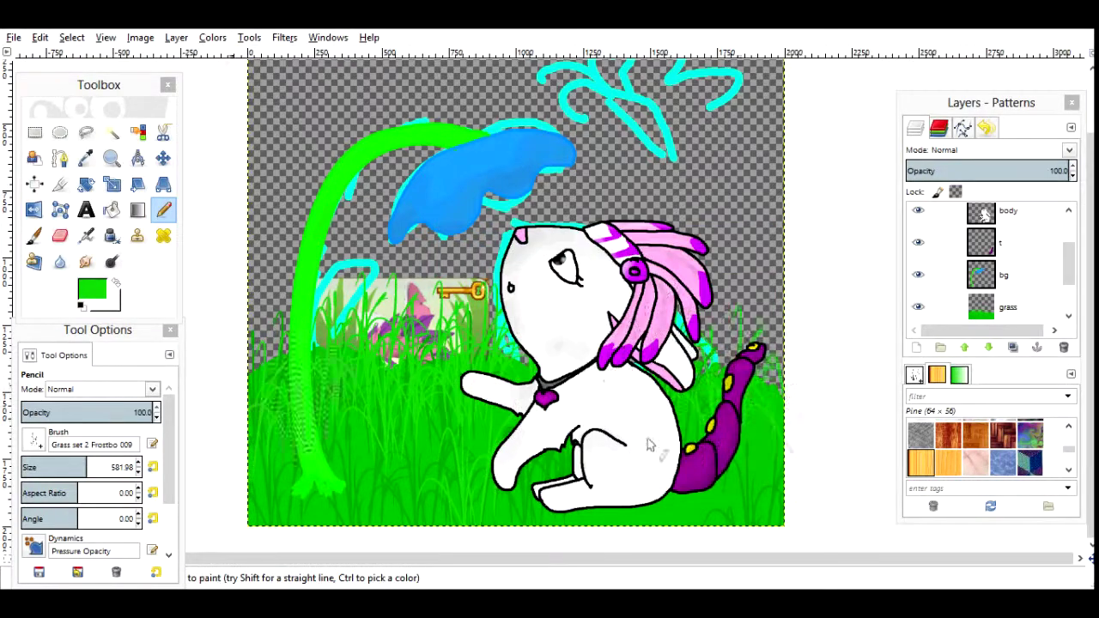
left_click(43, 464)
left_click(773, 447)
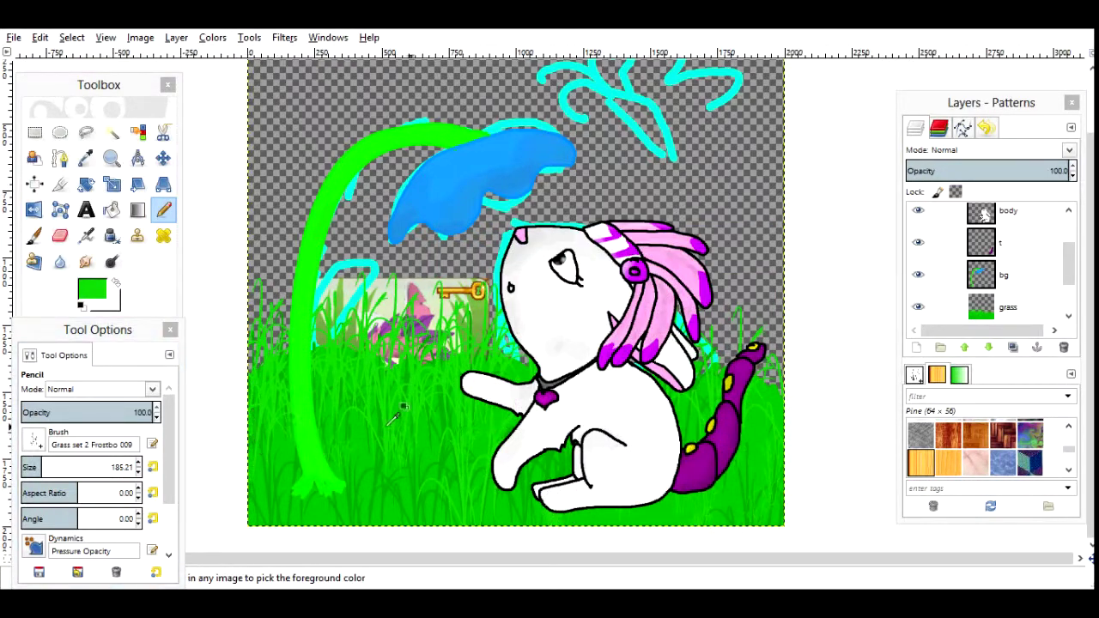
- Undo the painted grass and ground so that the grass layer is empty, keeping the shaded stem and flower head
key("ctrl+z")
key("ctrl+z")
key("ctrl+z")
key("ctrl+z")
key("ctrl+z")
left_click(41, 36)
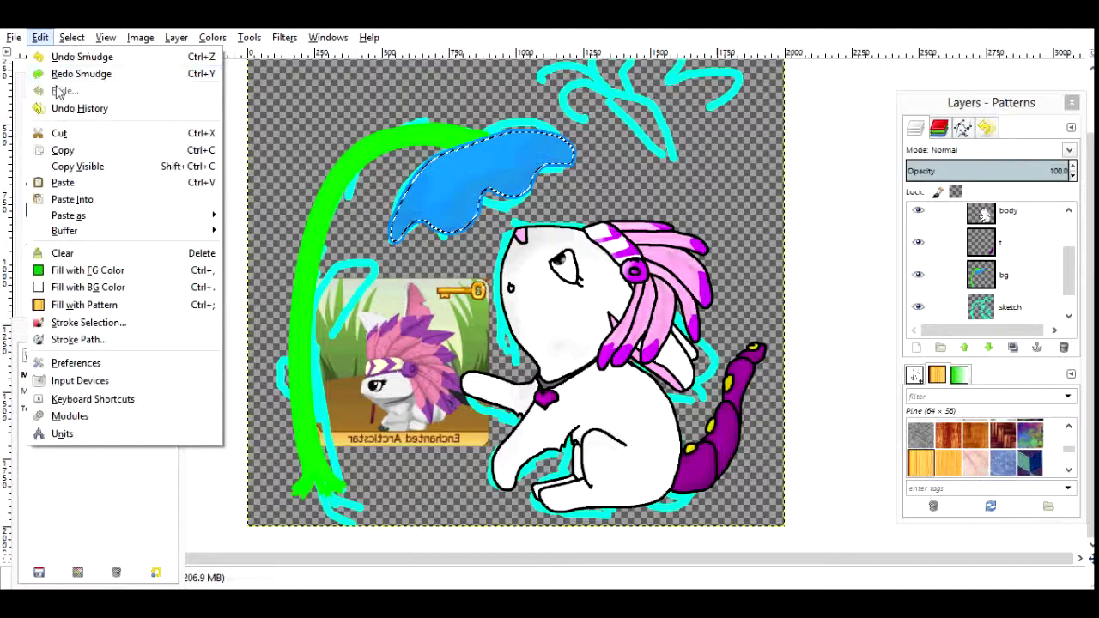
left_click(77, 56)
left_click(40, 36)
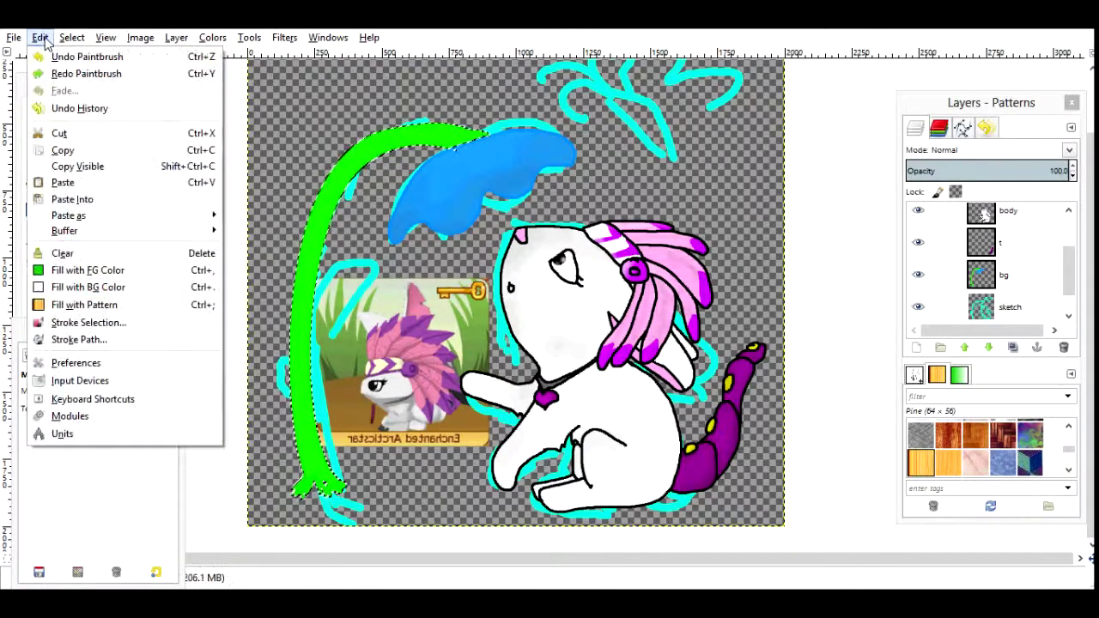
left_click(86, 56)
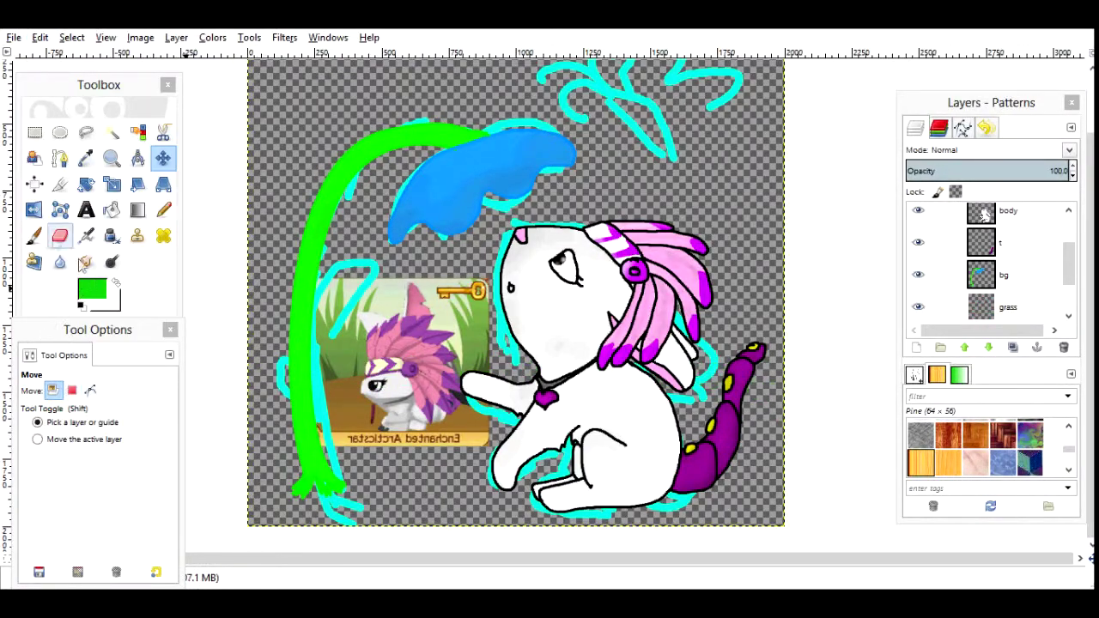
- Draw a smooth bright green horizon with the Pencil, 1. Pixel brush at size 57.68, and fill the ground below it
left_click(163, 209)
left_click(34, 441)
left_click(53, 202)
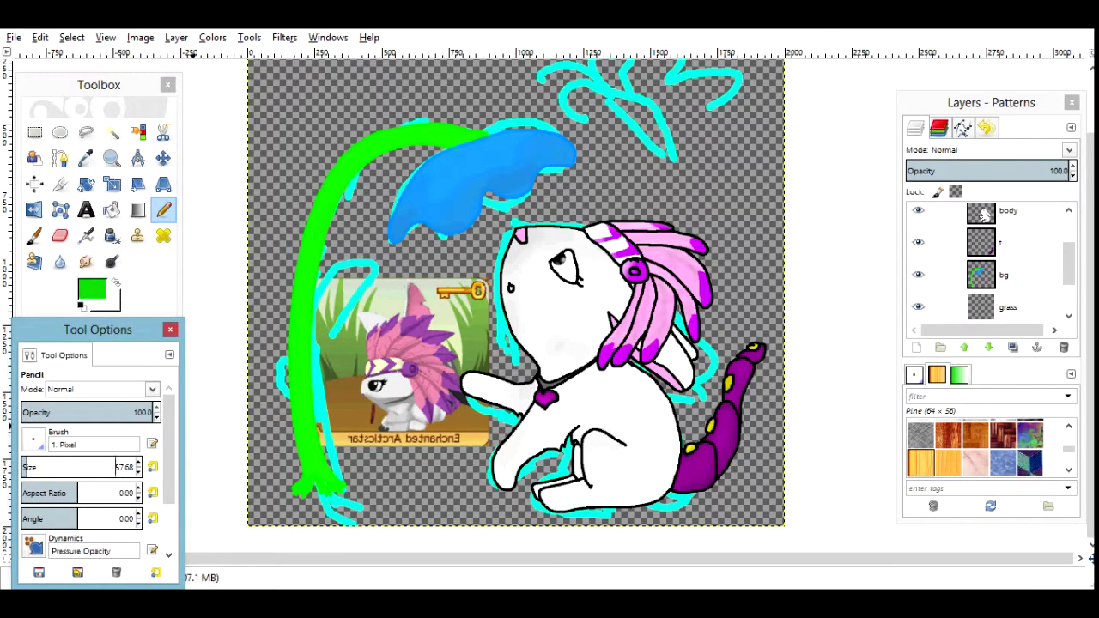
left_click(92, 289)
left_click(650, 481)
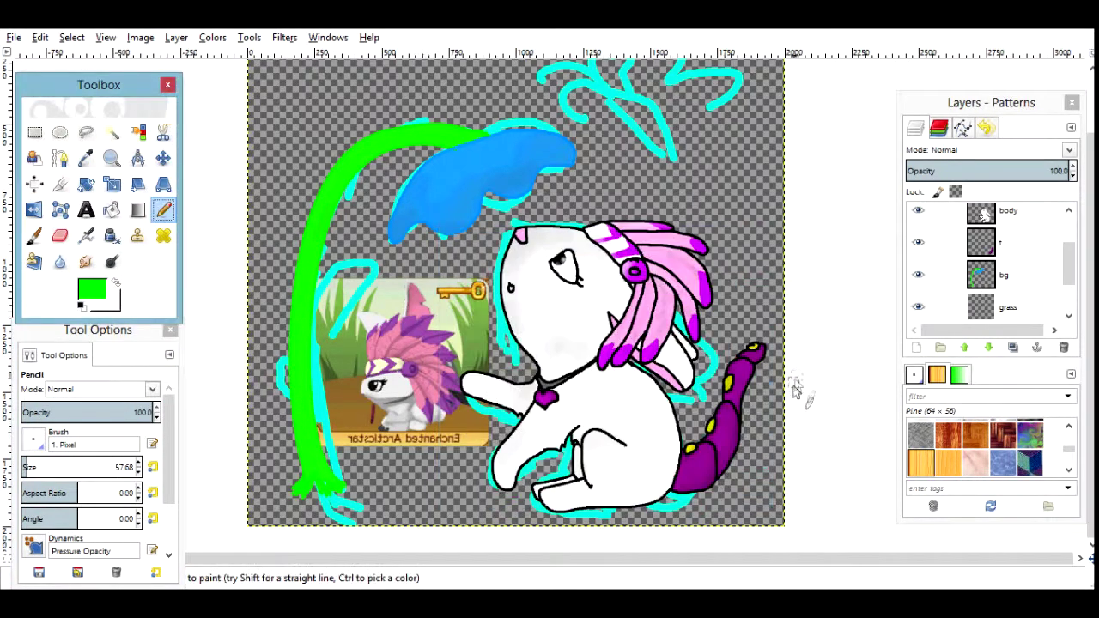
left_click(112, 210)
left_click(404, 464)
- Paint dark green blades on the ground with the Paintbrush and the Grass set 2 Frostbo 003 brush, and save the image
key("n")
left_click(34, 440)
left_click(97, 391)
left_click(34, 441)
left_click(109, 264)
left_click(91, 290)
left_click(649, 481)
left_click_drag(284, 371, 290, 412)
left_click(14, 37)
left_click(34, 164)
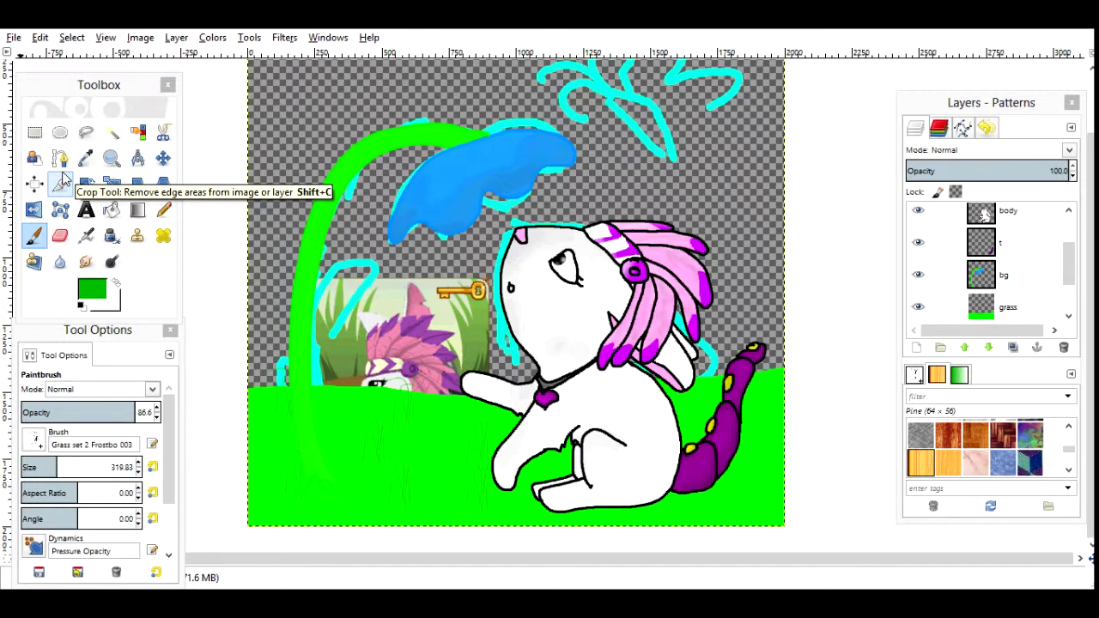
- Paint more grass blades across the ground at size 319.83 in dark green and in green 14bc10
left_click_drag(421, 442, 397, 467)
left_click(324, 409)
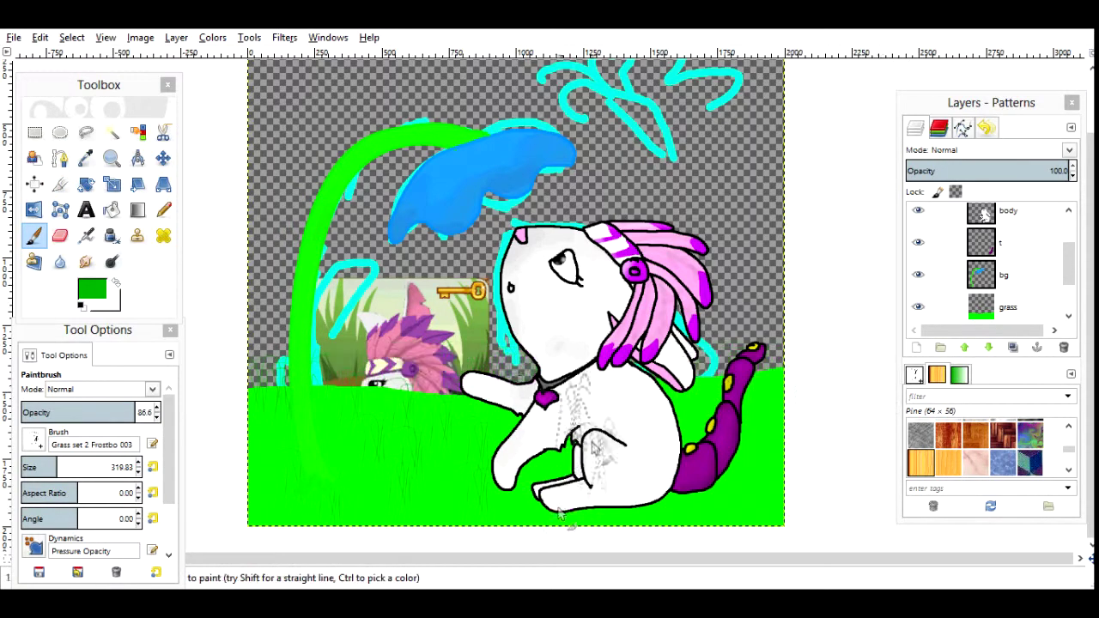
left_click(92, 289)
left_click(648, 481)
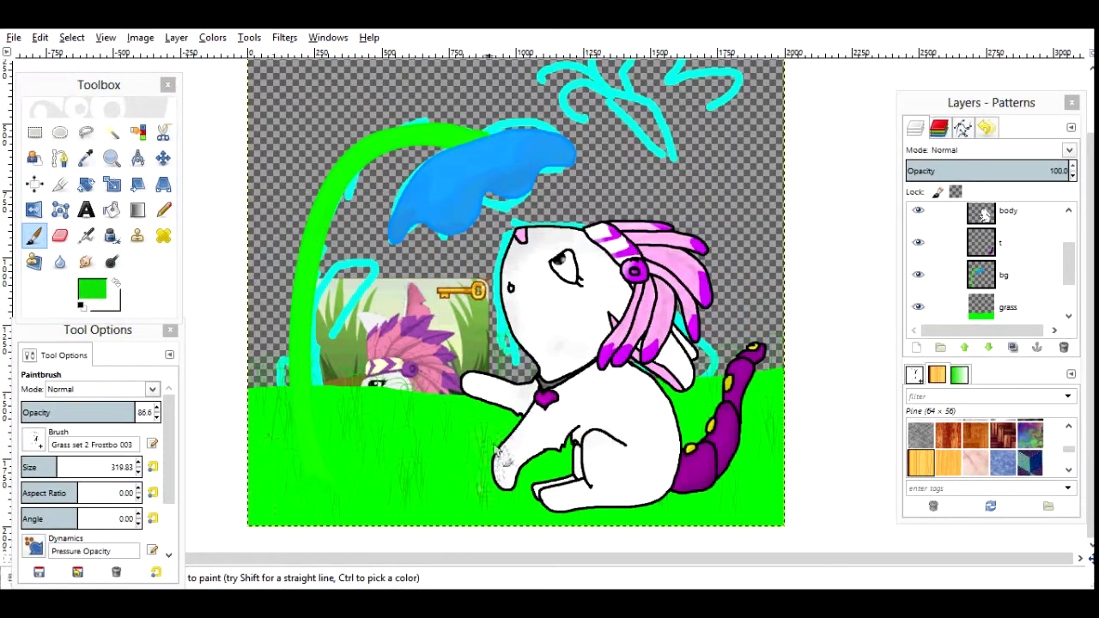
- Paint light green grass along the horizon with the Grass set 2 Frostbo 002 brush at opacity 86.6
left_click(92, 289)
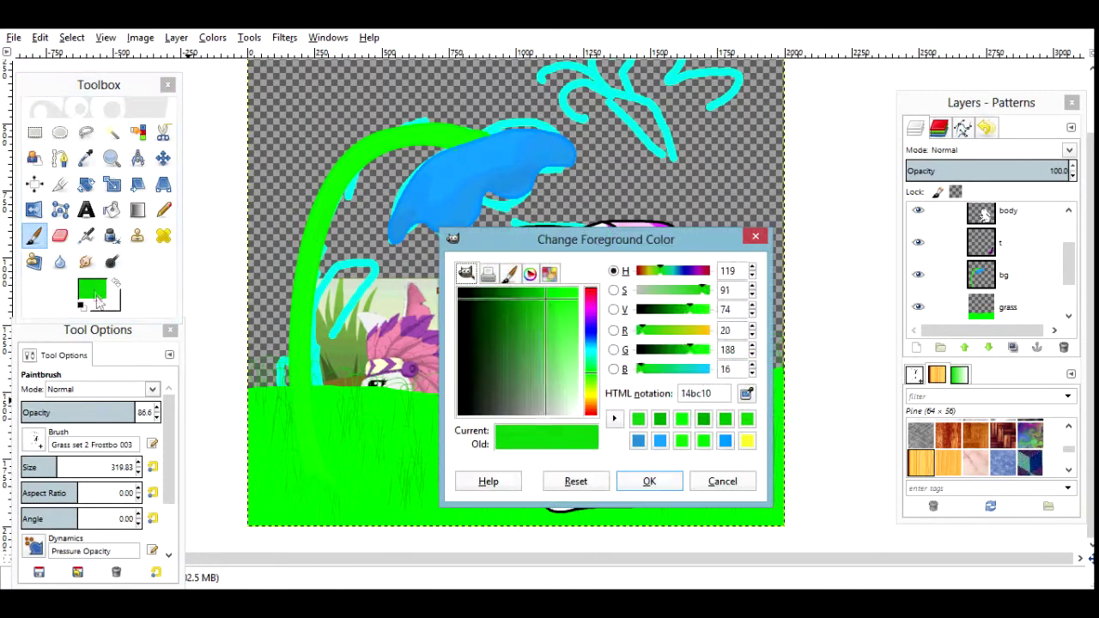
left_click(647, 481)
left_click(36, 440)
double_click(51, 376)
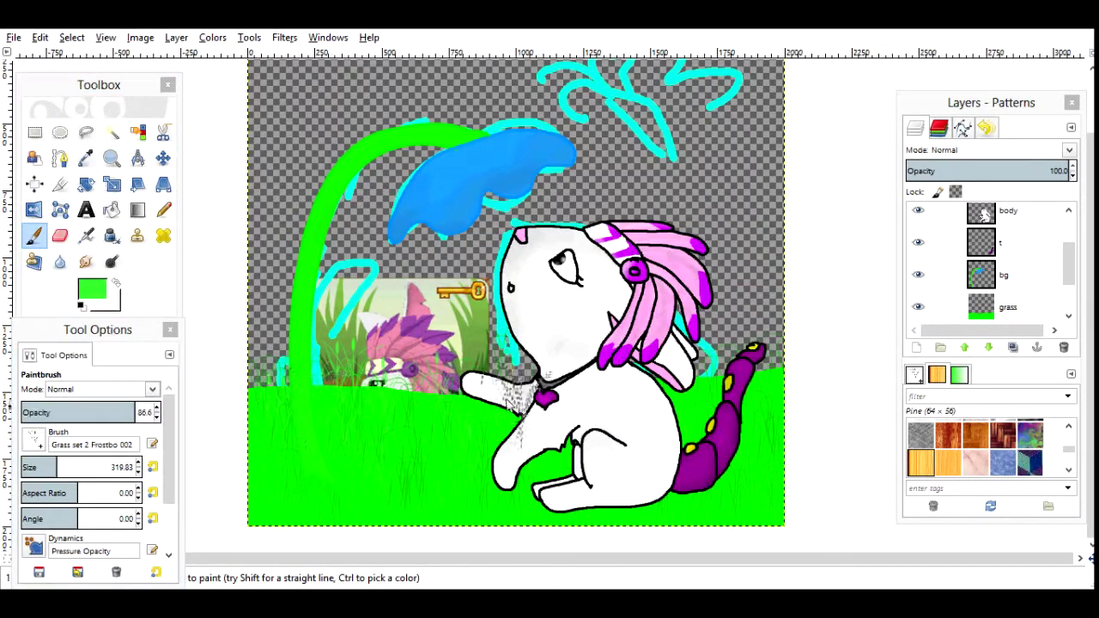
- Cover the ground with darker green tufts using the Grass set 2 Frostbo 005 brush at size 319.83, and save the image
left_click(92, 290)
left_click(648, 481)
left_click(36, 441)
double_click(103, 377)
left_click(286, 399)
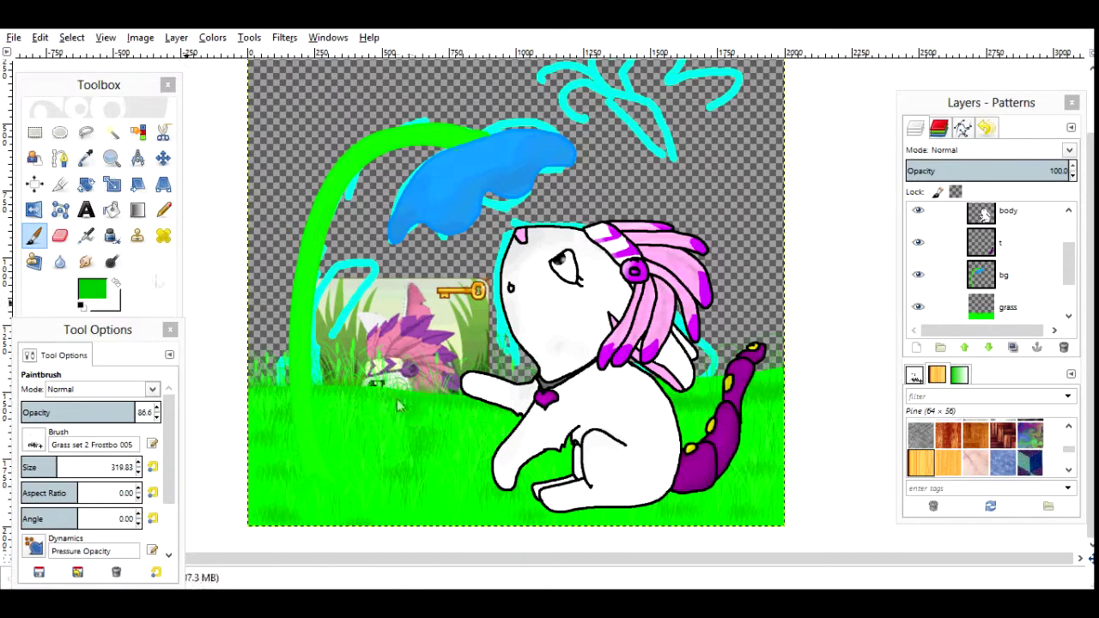
left_click(14, 37)
left_click(31, 168)
- Add a transparent 2000 x 2000 px layer named "sky" between the grass and sketch layers
left_click(919, 244)
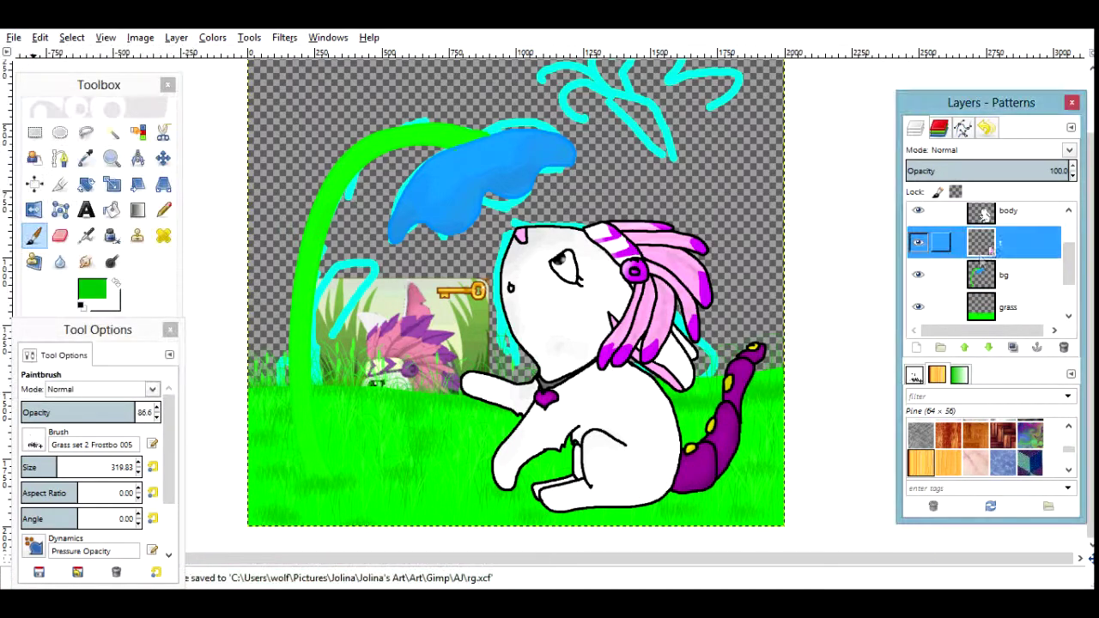
scroll(1070, 292, "down", 2)
left_click(917, 347)
type("sky")
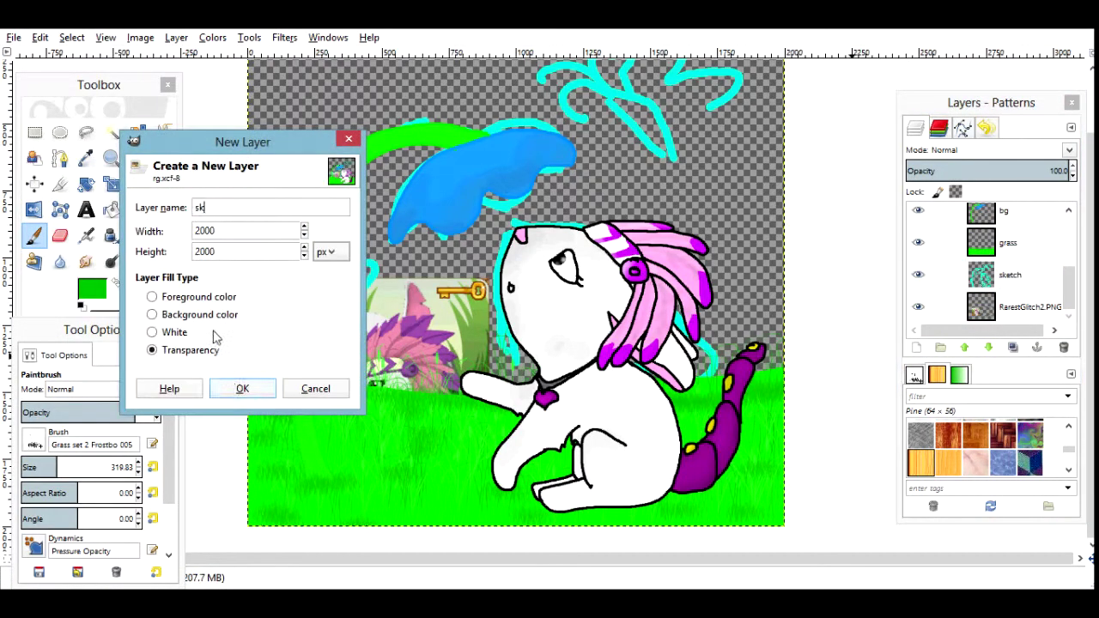
key("Return")
- Fill the sky layer with a radial gradient from pale cyan to bright cyan centred near the rabbit
left_click(138, 210)
left_click(91, 290)
left_click(591, 344)
left_click(577, 290)
left_click(118, 292)
left_click(577, 337)
left_click(649, 481)
left_click(112, 465)
left_click(86, 295)
left_click_drag(513, 309, 512, 401)
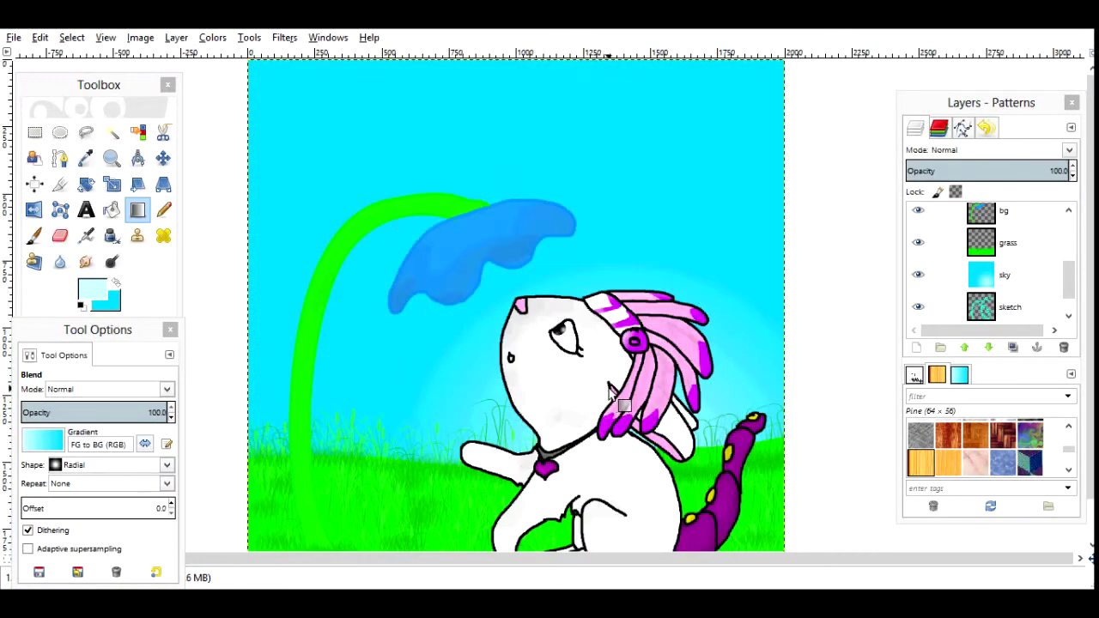
- Paint soft white clouds across the sky with the Paintbrush and the aurora_17 brush at size 971.66
scroll(609, 388, "down", 1)
left_click(34, 235)
left_click(90, 292)
left_click(651, 478)
left_click(34, 442)
left_click(119, 370)
double_click(124, 467)
mouse_move(516, 249)
left_mouse_down()
mouse_move(695, 208)
mouse_move(802, 223)
mouse_move(773, 129)
left_mouse_up()
- Add more white cloud wisps around the flower with the aurora_6 brush at opacity 18.9
left_click(35, 442)
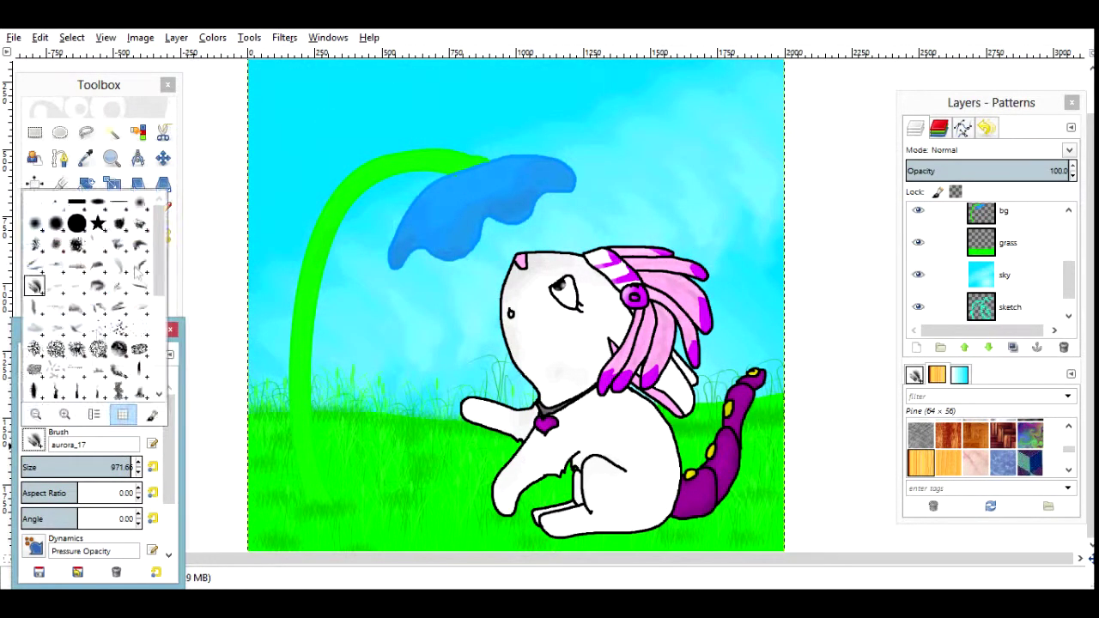
left_click(138, 271)
left_click_drag(314, 177, 550, 128)
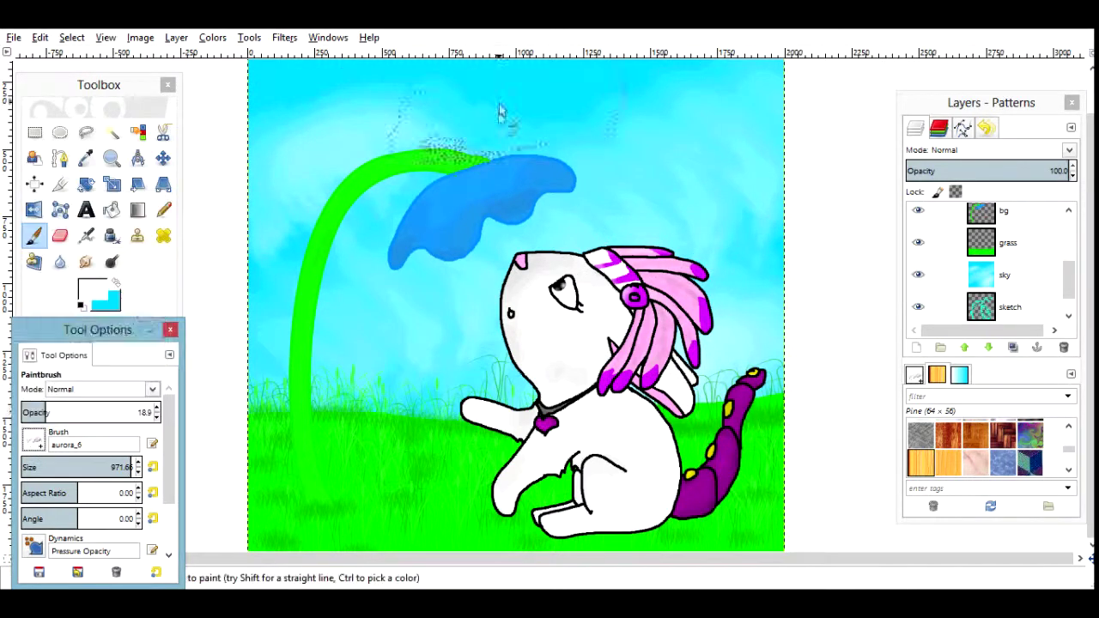
- Texture the clouds in light grey with the aurora_15 brush at opacity 50, and save the image
left_click(34, 442)
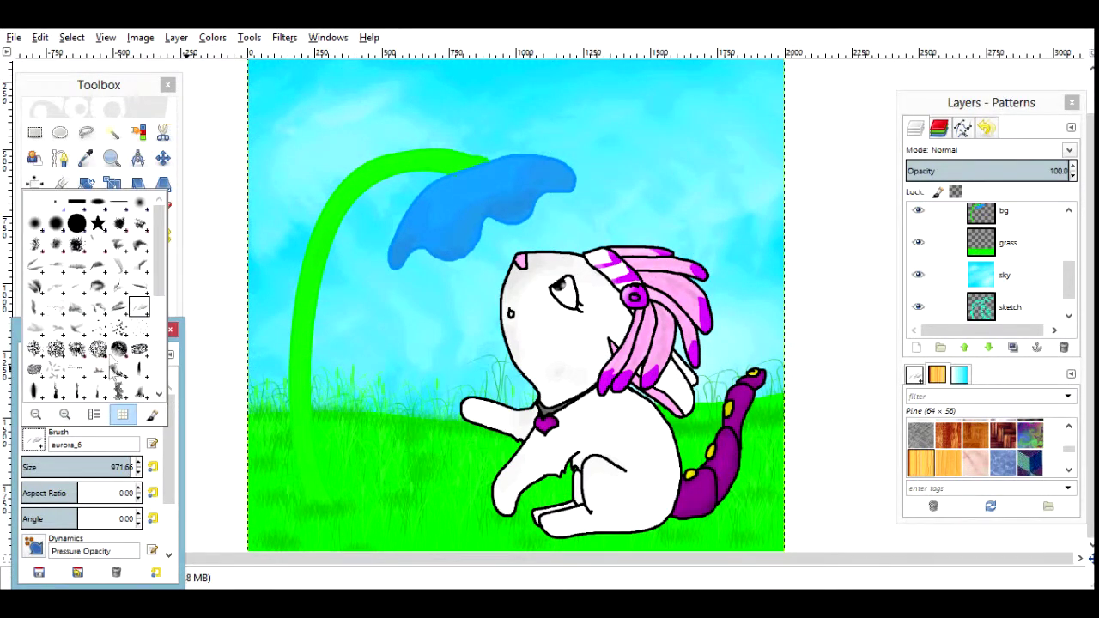
left_click(118, 369)
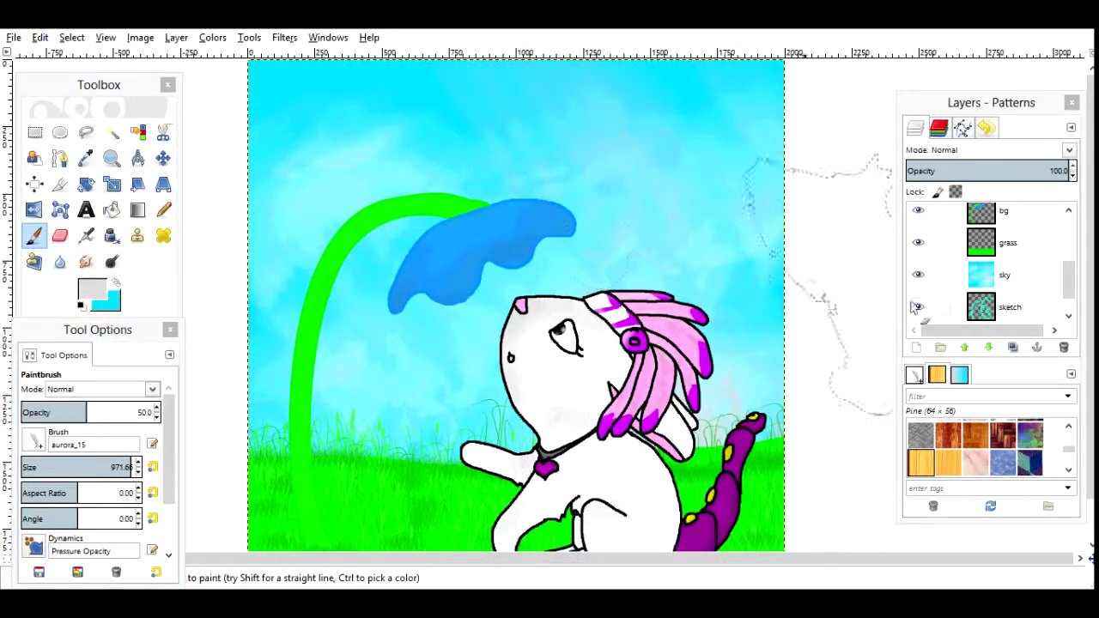
left_click(13, 37)
left_click(38, 164)
- Select the bg layer and toggle its visibility to compare the picture with and without the flower, leaving the layer shown
scroll(988, 275, "up", 1)
left_click(936, 258)
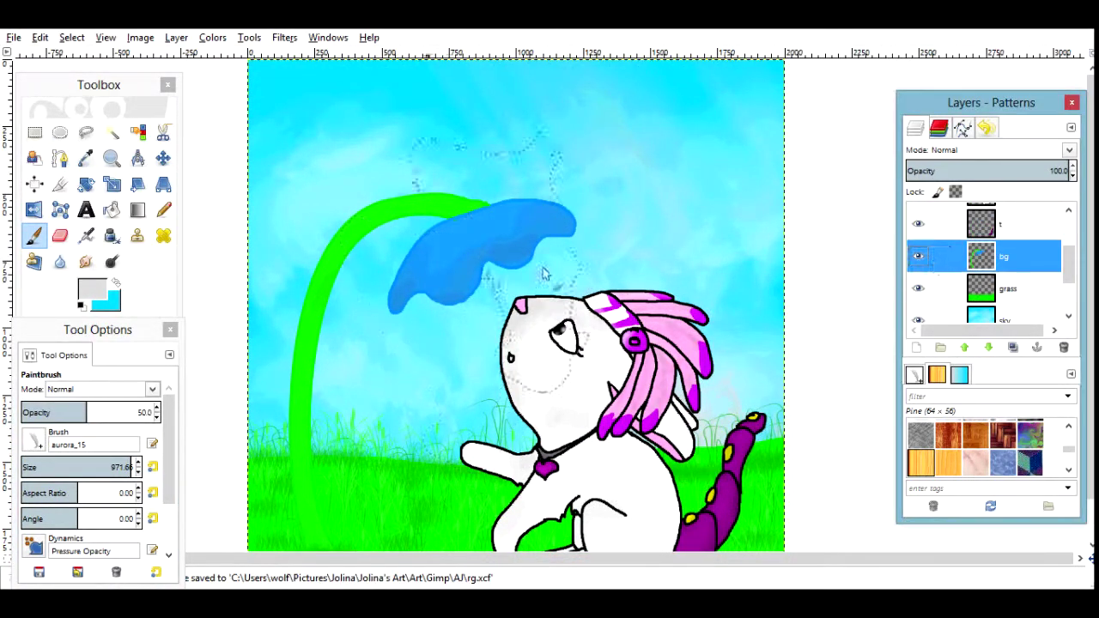
key("x")
left_click(92, 290)
left_click(670, 424)
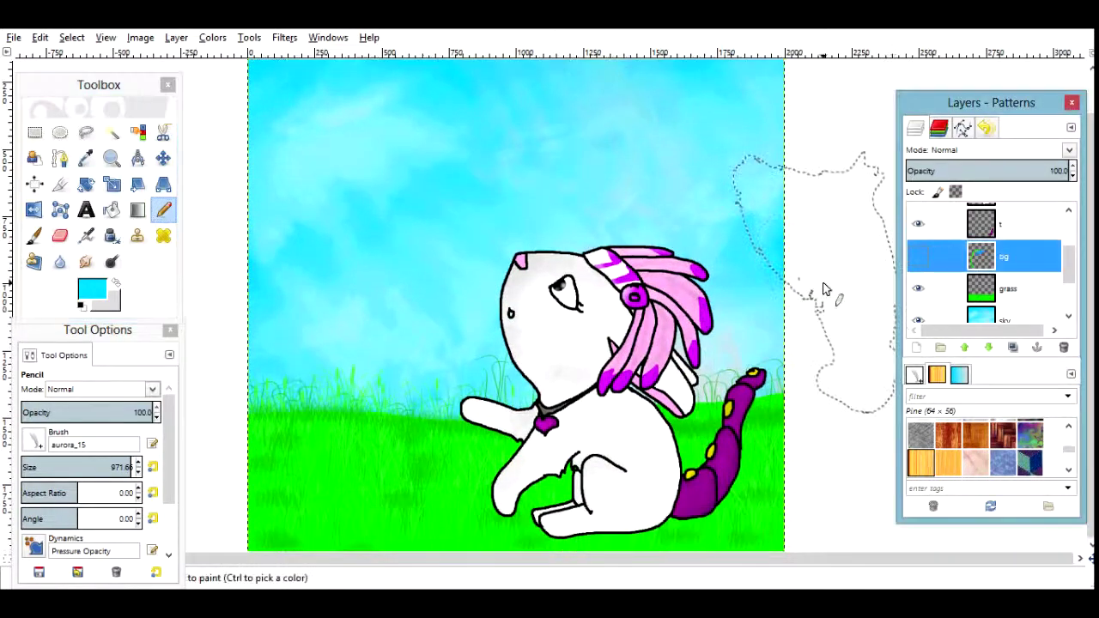
left_click(918, 256)
left_click(919, 256)
left_click(918, 256)
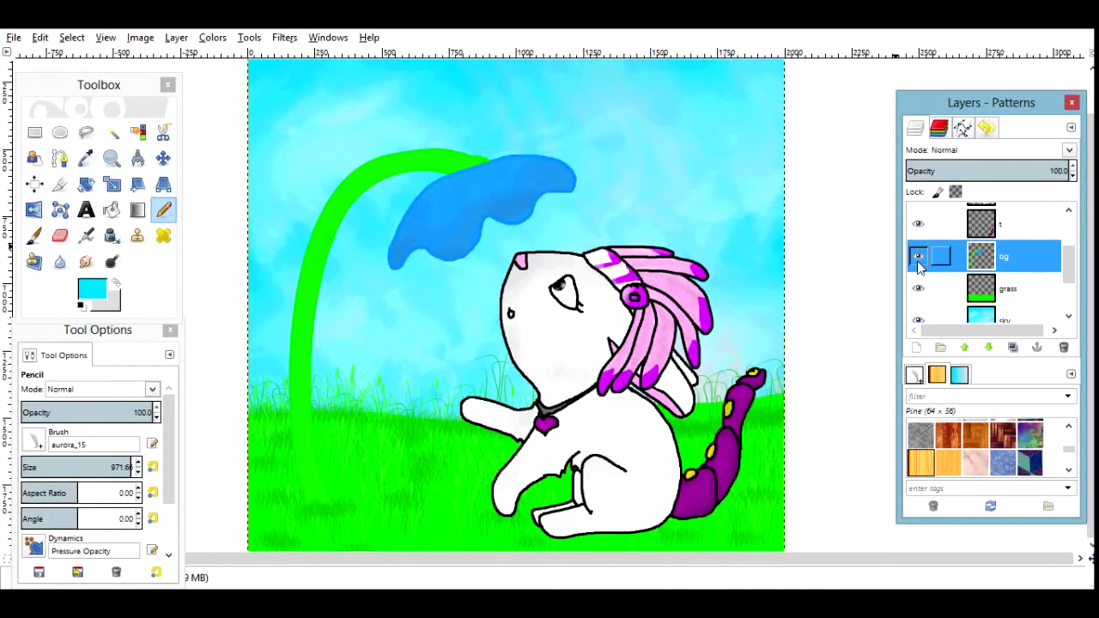
left_click(918, 256)
left_click(918, 266)
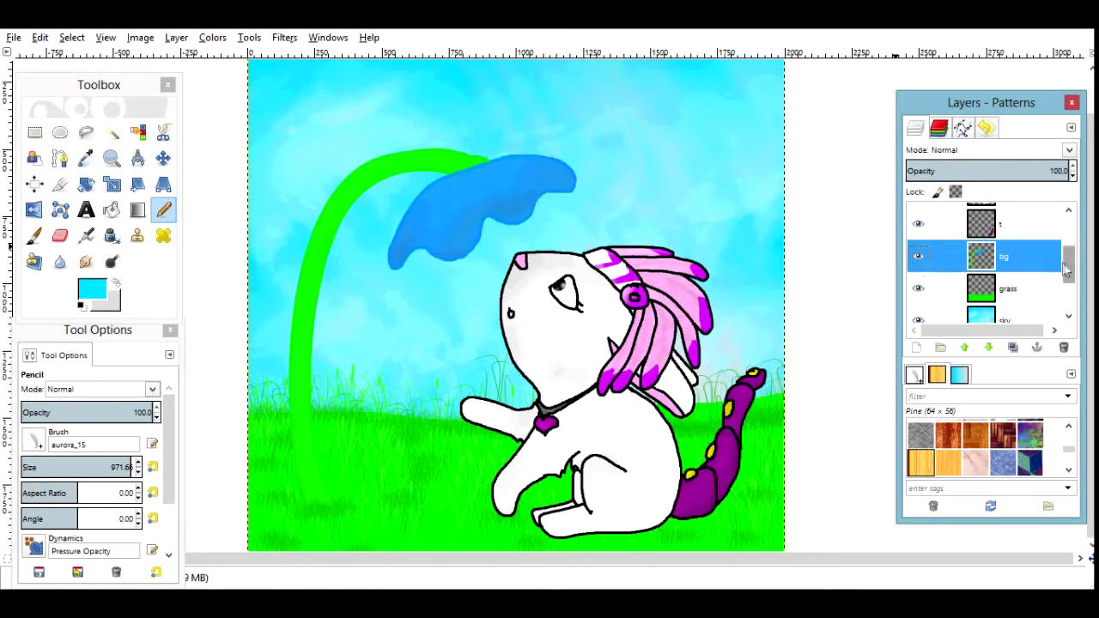
- Try to move the RarestGlitch2.PNG reference layer higher in the layer stack, and save the image
scroll(1065, 269, "down", 2)
left_click_drag(1022, 307, 1018, 228)
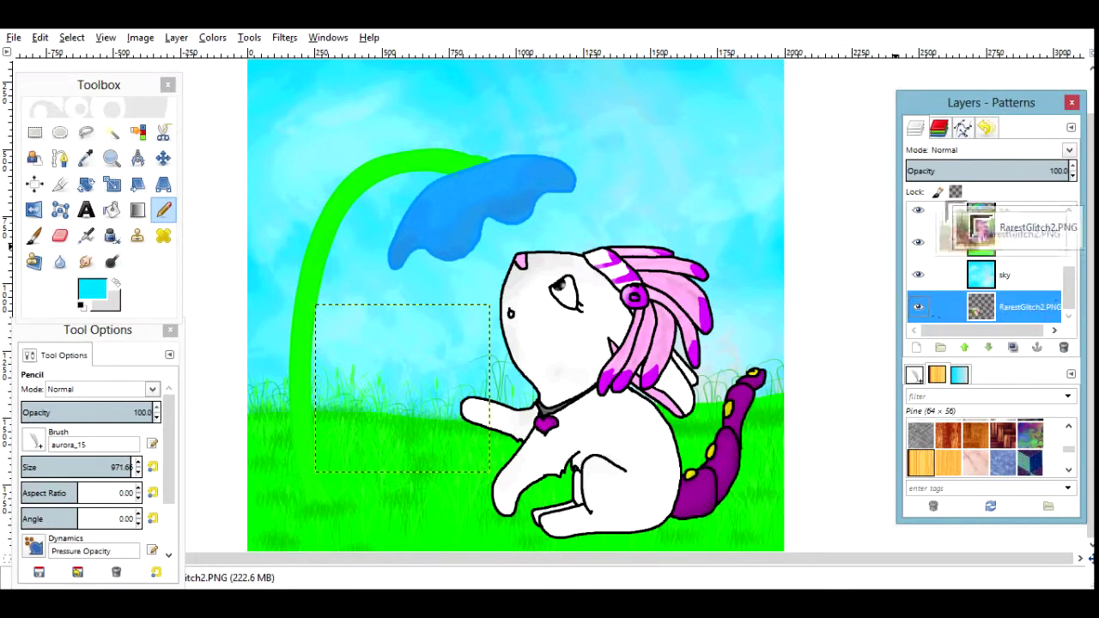
left_click(14, 37)
left_click(34, 164)
- Export the finished drawing as a JPEG image named rg.jpg in the AJ folder
left_click(14, 37)
left_click(43, 252)
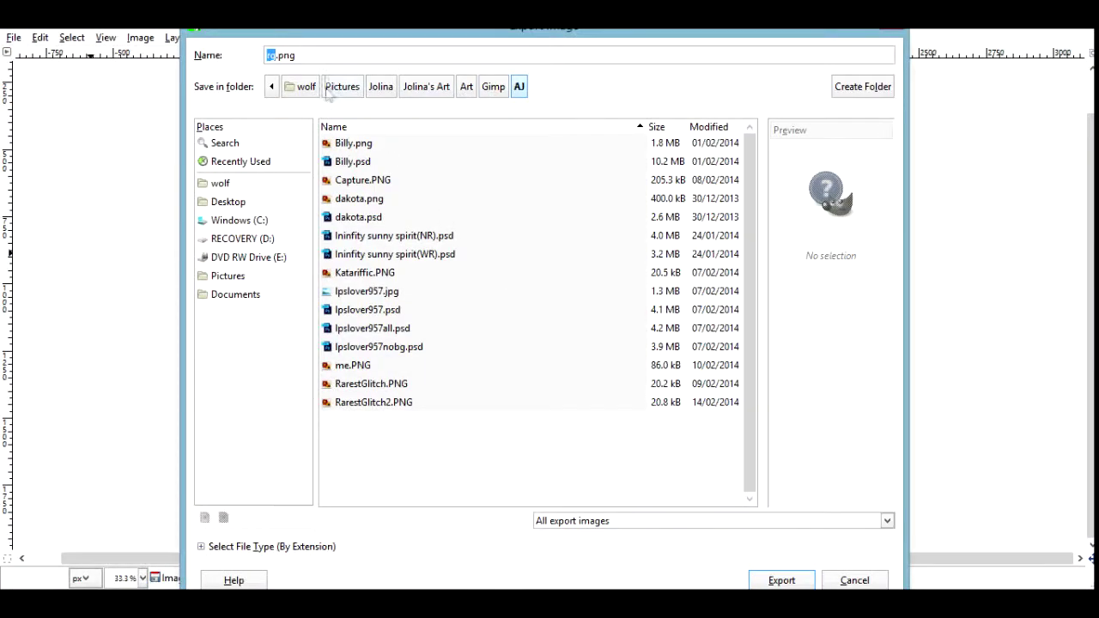
left_click(201, 547)
left_click_drag(888, 417, 888, 468)
left_click(223, 455)
left_click(782, 580)
left_click(546, 409)
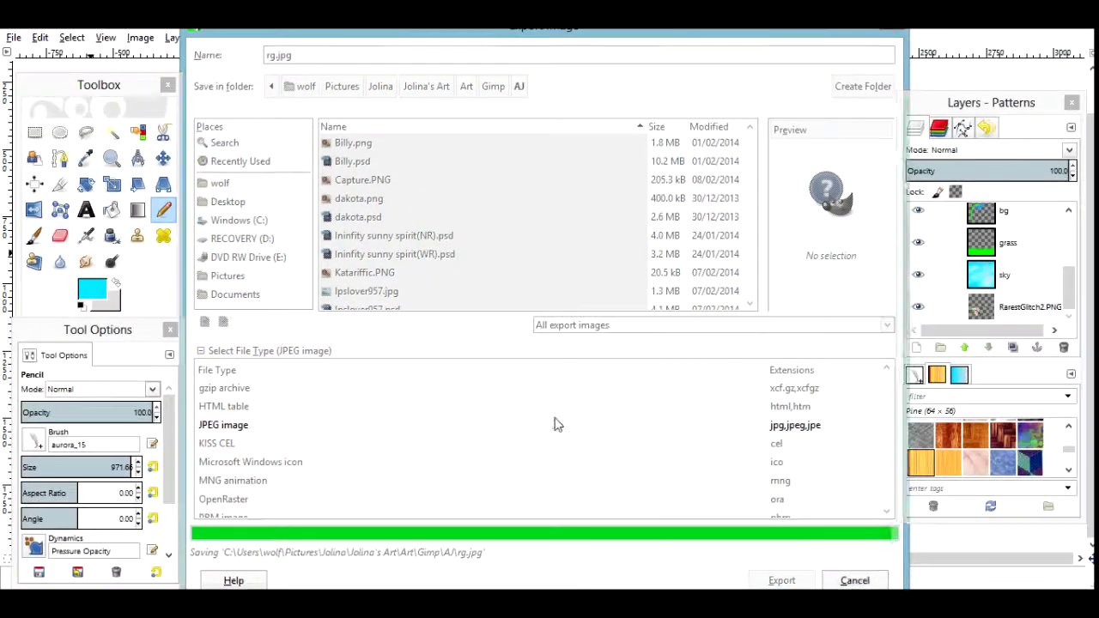
left_click(14, 37)
left_click(14, 37)
left_click(14, 37)
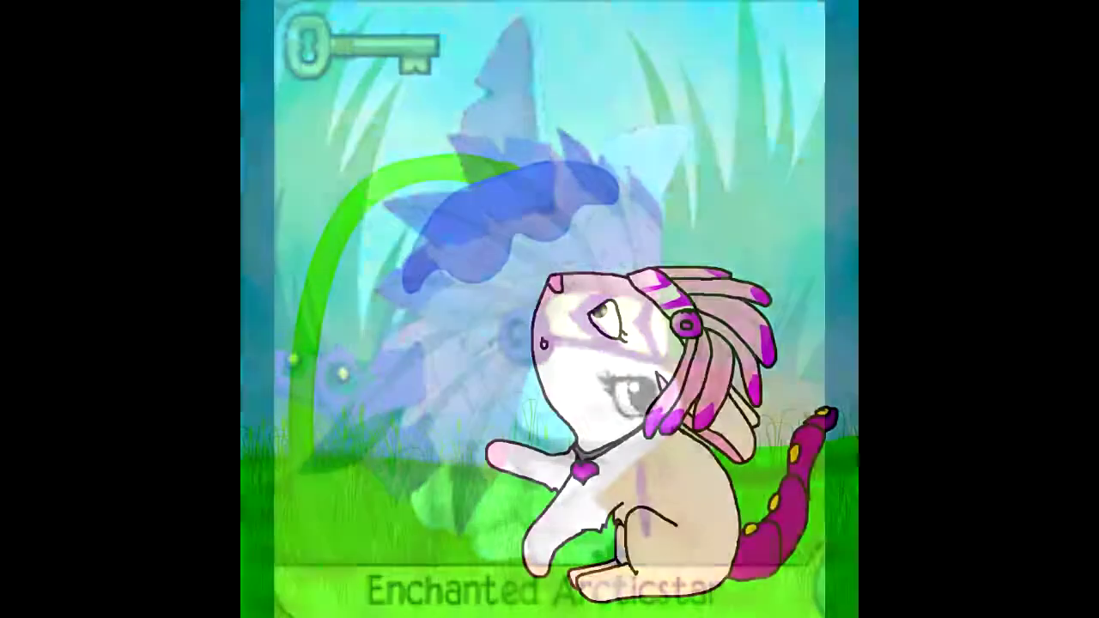